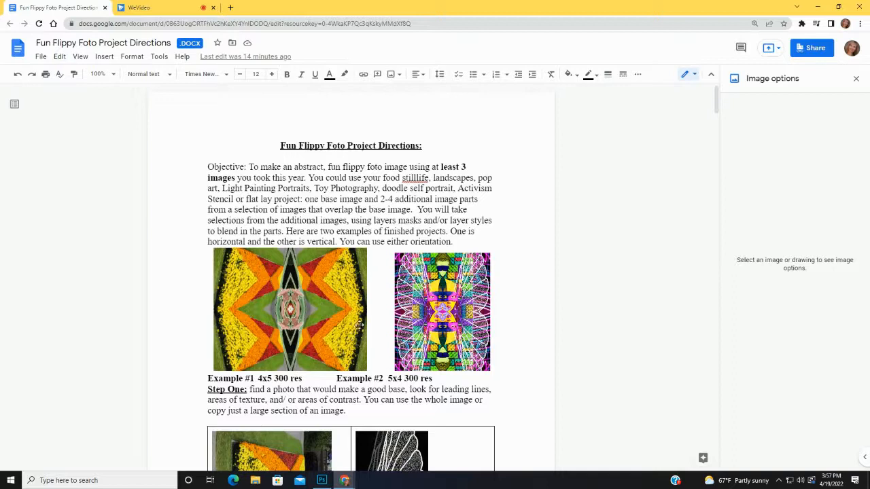
Review the project directions: the objective, both finished examples, the Step One base images and the Step Two document setup
{"action": "scroll", "coordinate": [397, 284], "scroll_direction": "down", "scroll_amount": 1}
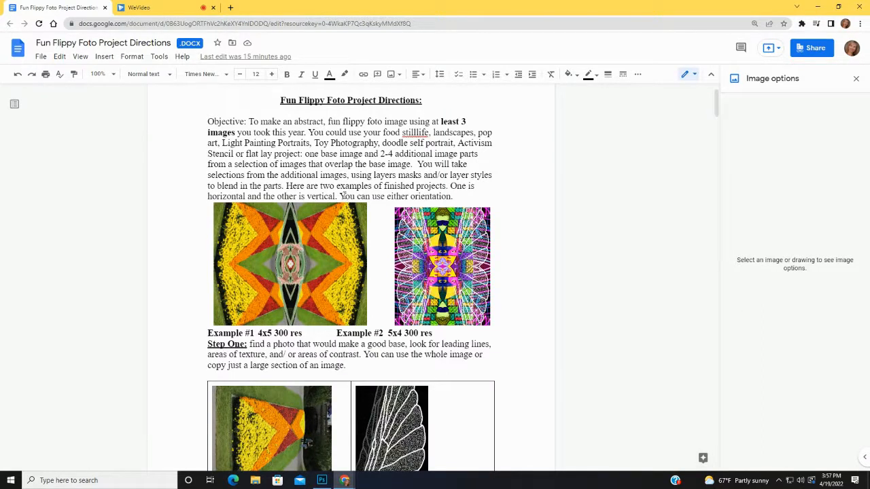
{"action": "scroll", "coordinate": [348, 199], "scroll_direction": "down", "scroll_amount": 2}
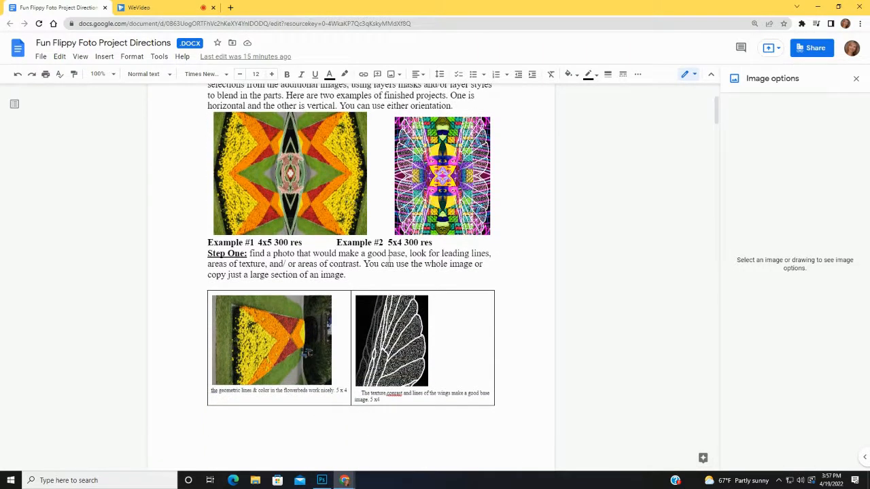
{"action": "scroll", "coordinate": [388, 262], "scroll_direction": "up", "scroll_amount": 3}
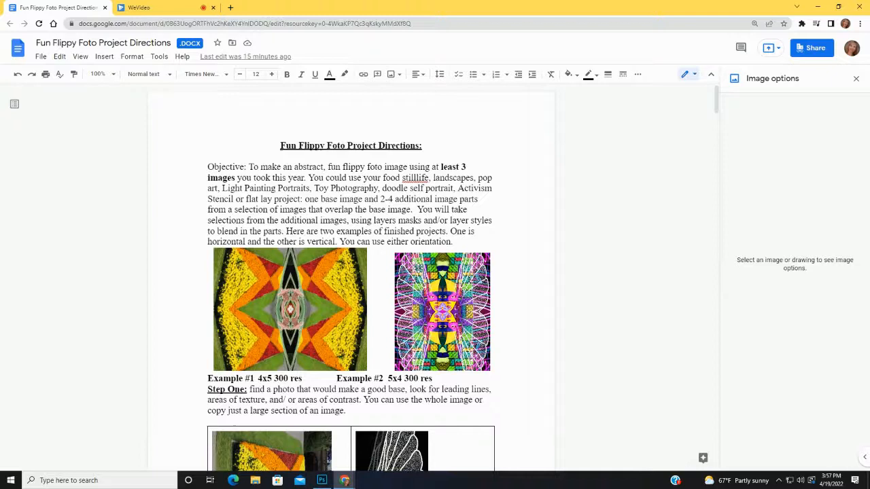
{"action": "scroll", "coordinate": [419, 312], "scroll_direction": "down", "scroll_amount": 2}
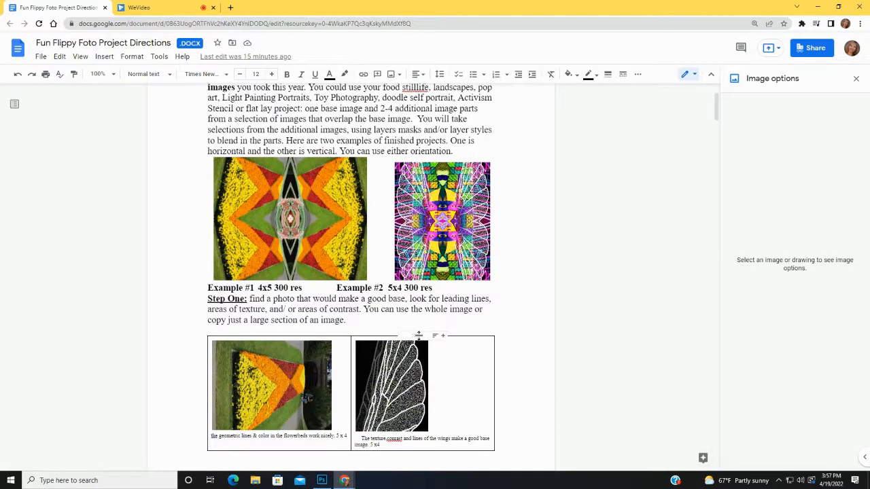
{"action": "scroll", "coordinate": [419, 335], "scroll_direction": "down", "scroll_amount": 1}
{"action": "scroll", "coordinate": [419, 337], "scroll_direction": "down", "scroll_amount": 1}
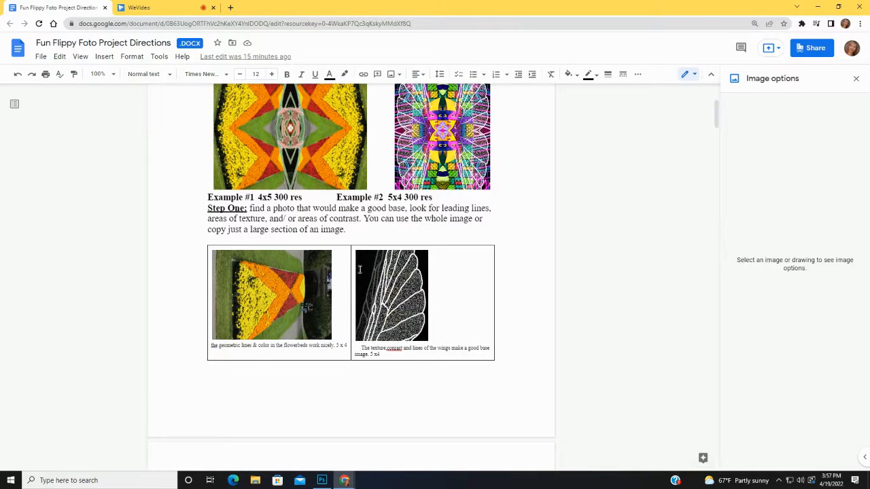
{"action": "scroll", "coordinate": [331, 259], "scroll_direction": "up", "scroll_amount": 2}
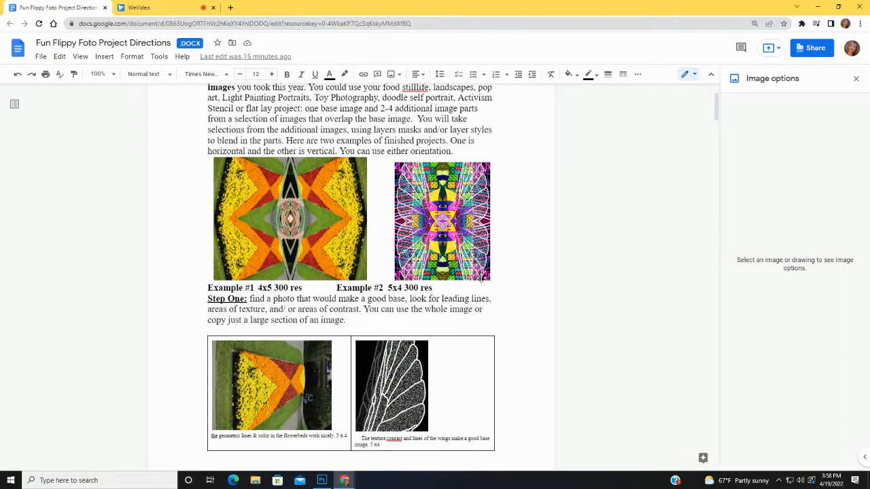
{"action": "scroll", "coordinate": [421, 380], "scroll_direction": "down", "scroll_amount": 1}
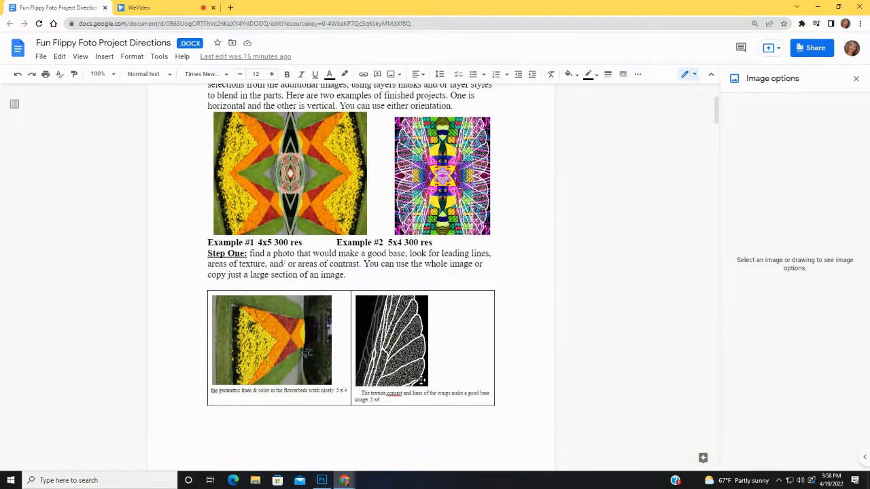
{"action": "scroll", "coordinate": [415, 371], "scroll_direction": "down", "scroll_amount": 2}
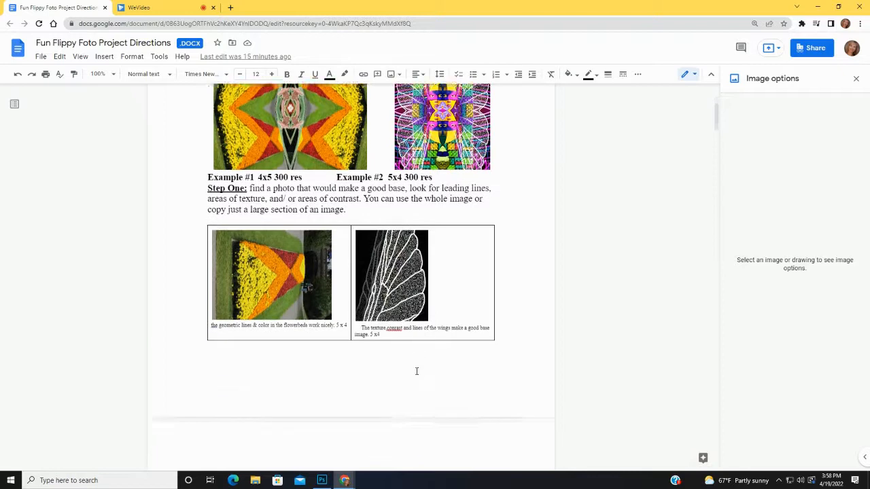
{"action": "scroll", "coordinate": [416, 371], "scroll_direction": "down", "scroll_amount": 1}
{"action": "scroll", "coordinate": [416, 371], "scroll_direction": "down", "scroll_amount": 1}
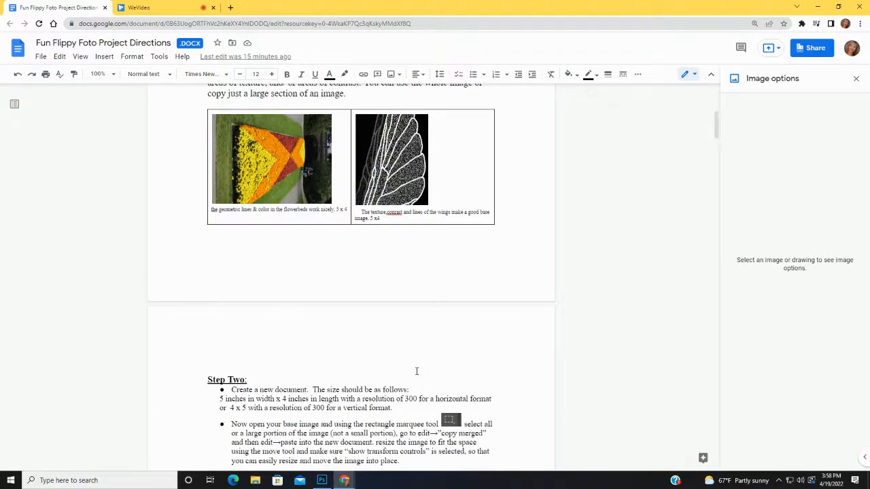
{"action": "scroll", "coordinate": [397, 396], "scroll_direction": "down", "scroll_amount": 1}
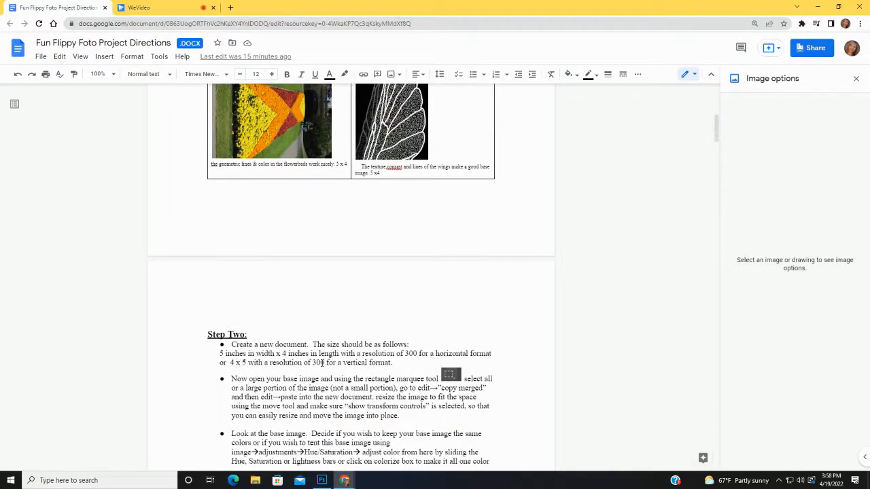
Switch to Photoshop and activate the Rectangular Marquee tool on the portrait image with the white line-art wing
{"action": "left_click", "coordinate": [321, 480]}
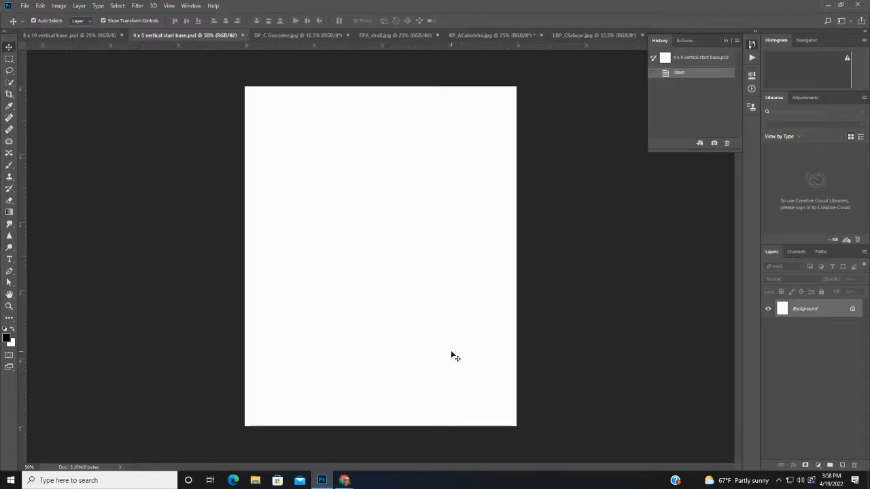
{"action": "left_click", "coordinate": [314, 34]}
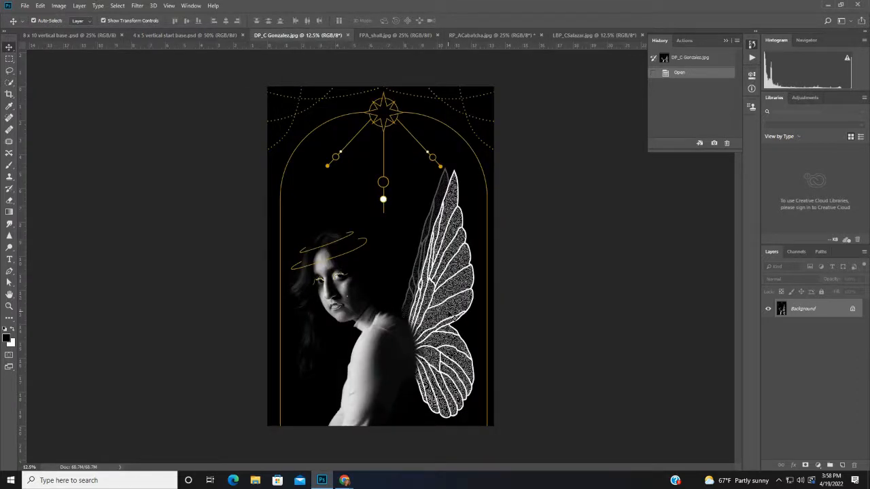
{"action": "left_click", "coordinate": [10, 60]}
{"action": "left_click_drag", "start_coordinate": [9, 61], "coordinate": [49, 64]}
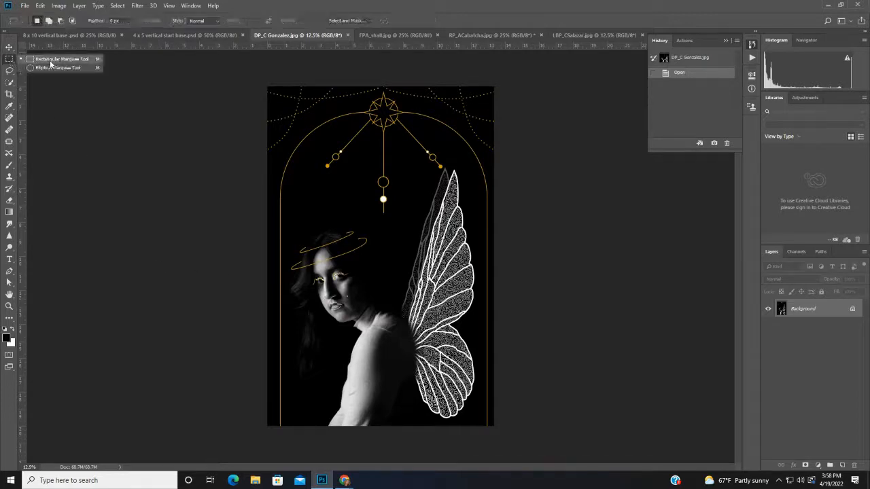
{"action": "left_click", "coordinate": [50, 62]}
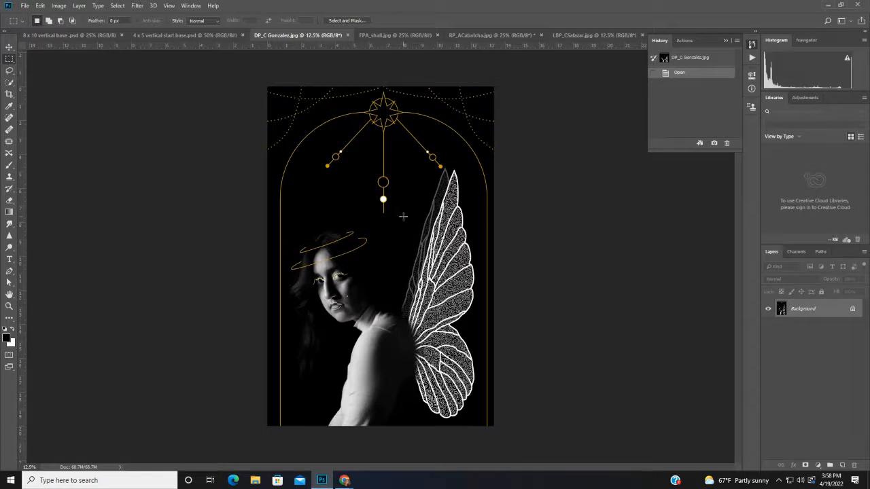
{"action": "left_click_drag", "start_coordinate": [397, 214], "coordinate": [494, 396]}
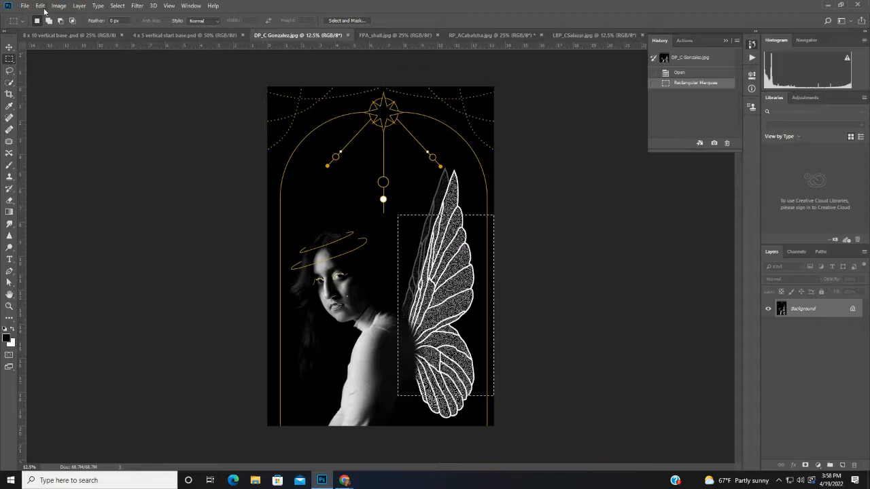
{"action": "left_click", "coordinate": [41, 6]}
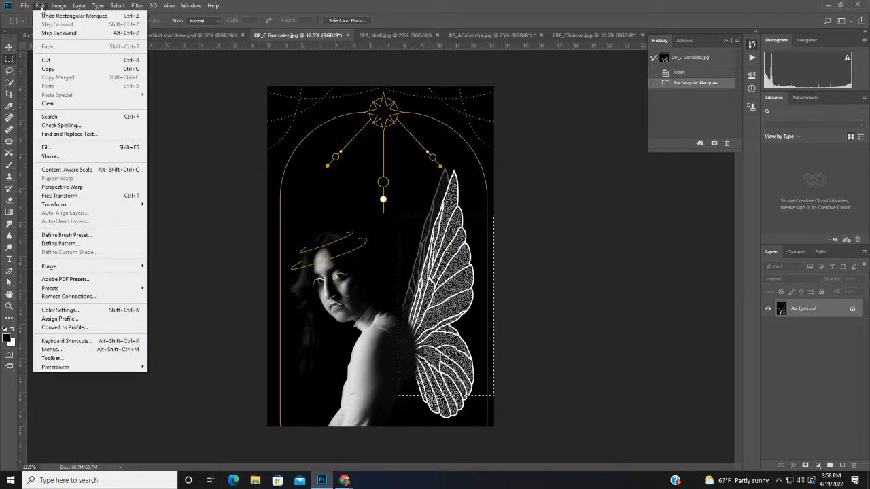
{"action": "left_click", "coordinate": [44, 15]}
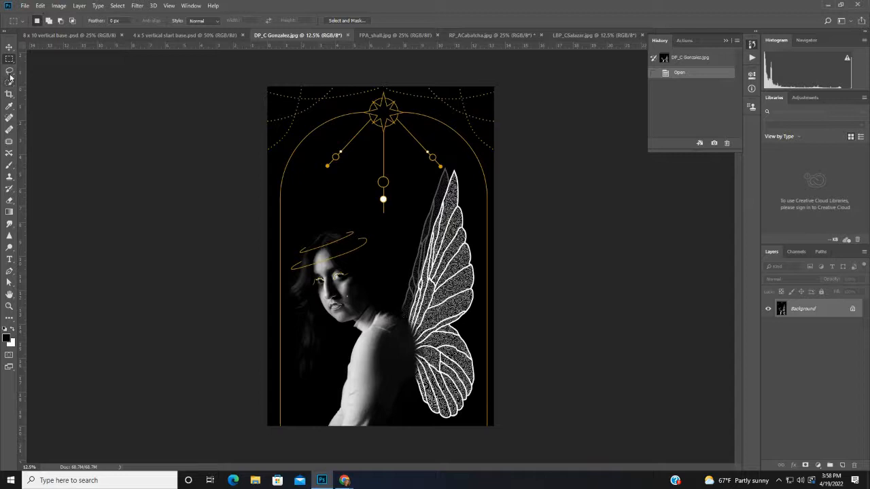
Copy a rectangular section around the upper part of the wing and paste it into 4 x 5 vertical start base.psd
{"action": "left_click_drag", "start_coordinate": [407, 204], "coordinate": [485, 334]}
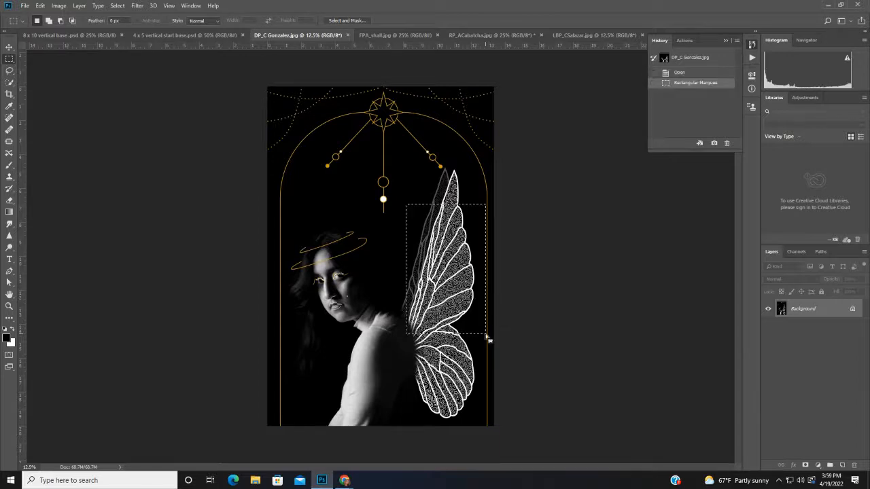
{"action": "left_click", "coordinate": [40, 5]}
{"action": "left_click", "coordinate": [51, 68]}
{"action": "left_click", "coordinate": [40, 6]}
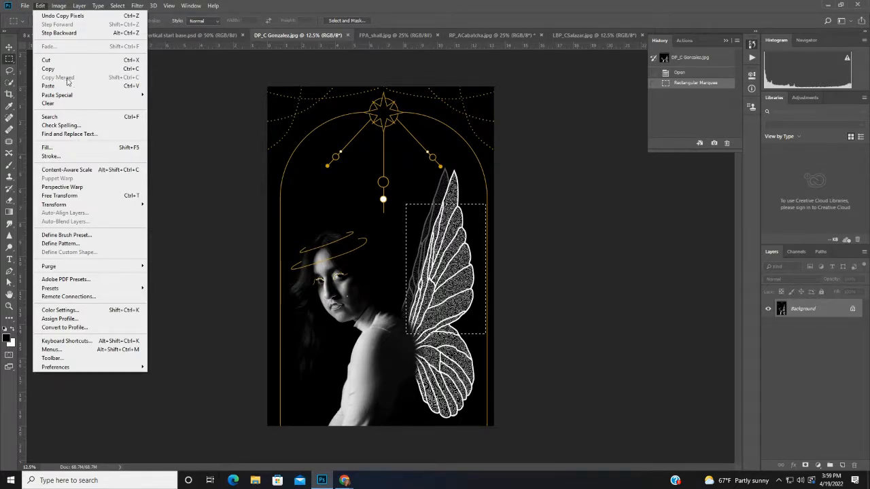
{"action": "left_click", "coordinate": [211, 33]}
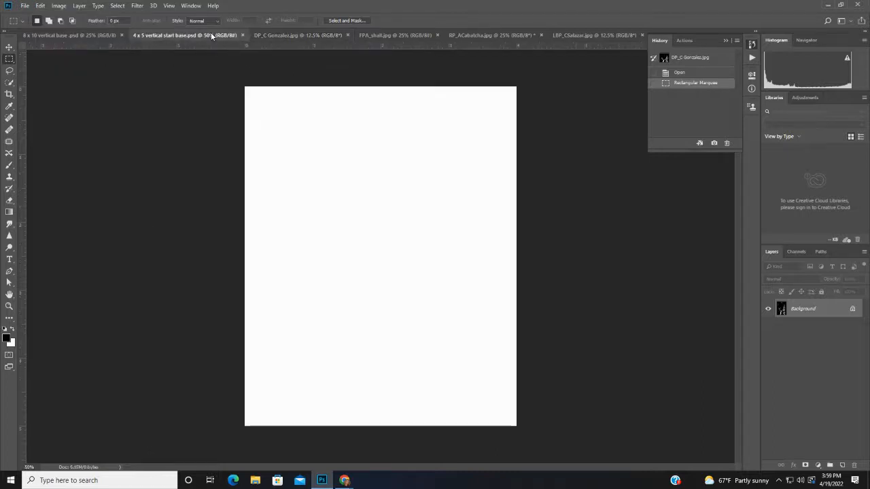
{"action": "left_click", "coordinate": [40, 5]}
{"action": "left_click", "coordinate": [48, 87]}
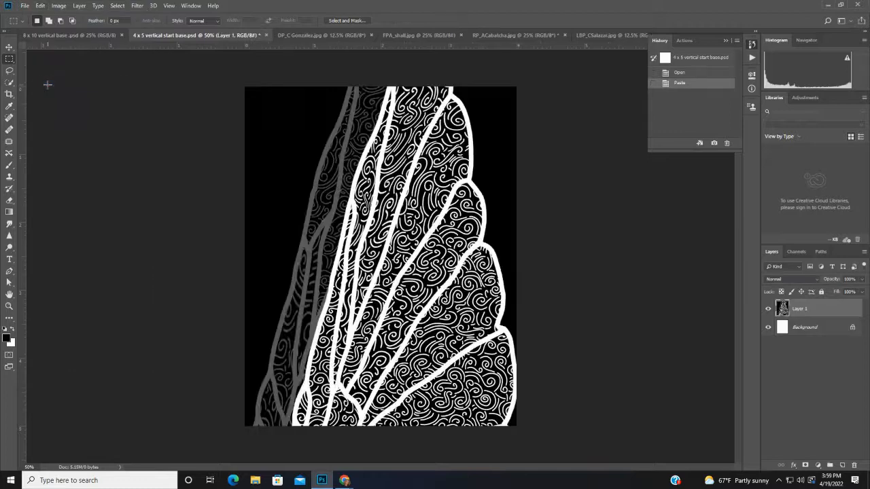
Scale and reposition the pasted wing layer with transform controls so it covers the whole canvas, and commit the transform
{"action": "left_click", "coordinate": [10, 47]}
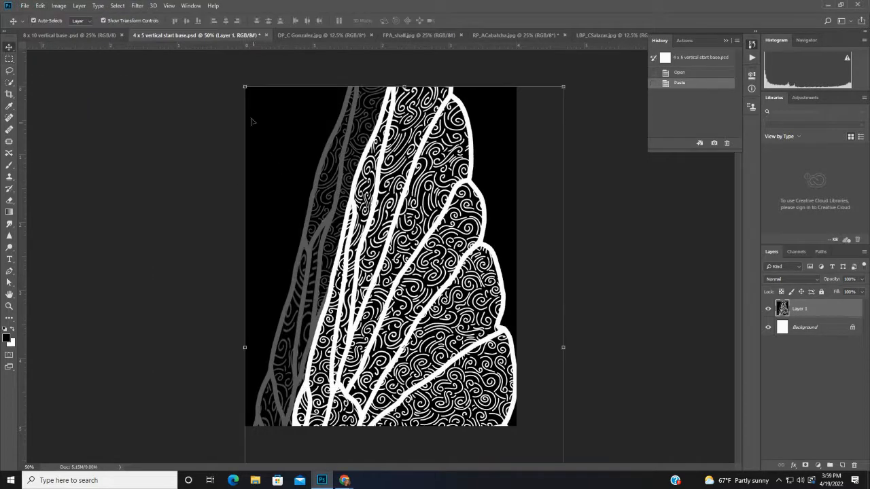
{"action": "left_click_drag", "start_coordinate": [245, 87], "coordinate": [259, 101]}
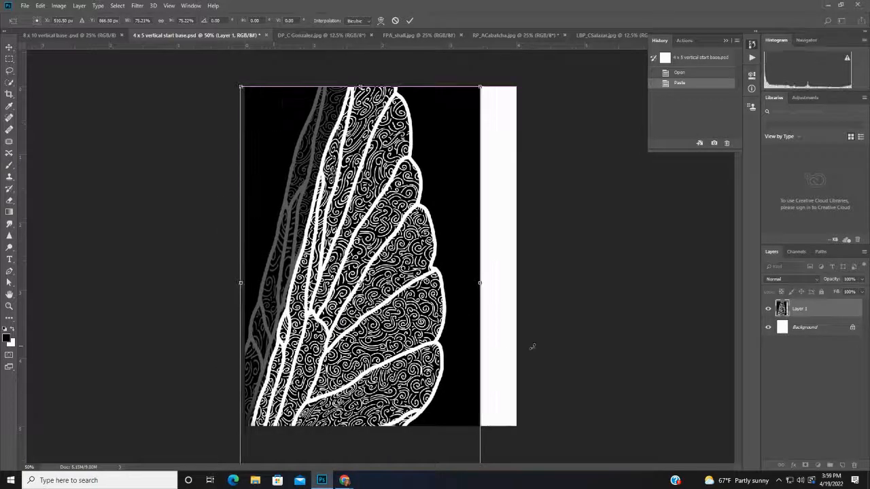
{"action": "left_click_drag", "start_coordinate": [485, 187], "coordinate": [562, 52]}
{"action": "mouse_move", "coordinate": [476, 299]}
{"action": "left_mouse_down"}
{"action": "mouse_move", "coordinate": [485, 286]}
{"action": "mouse_move", "coordinate": [477, 288]}
{"action": "left_mouse_up"}
{"action": "left_click", "coordinate": [410, 20]}
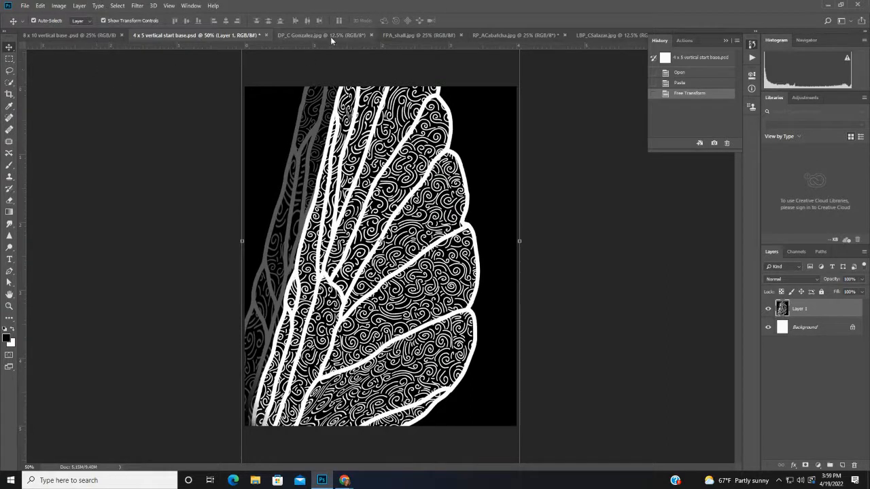
Copy a tall rectangular section of the four-panel pop art image, taking the right part of its upper-left panel
{"action": "left_click", "coordinate": [390, 35]}
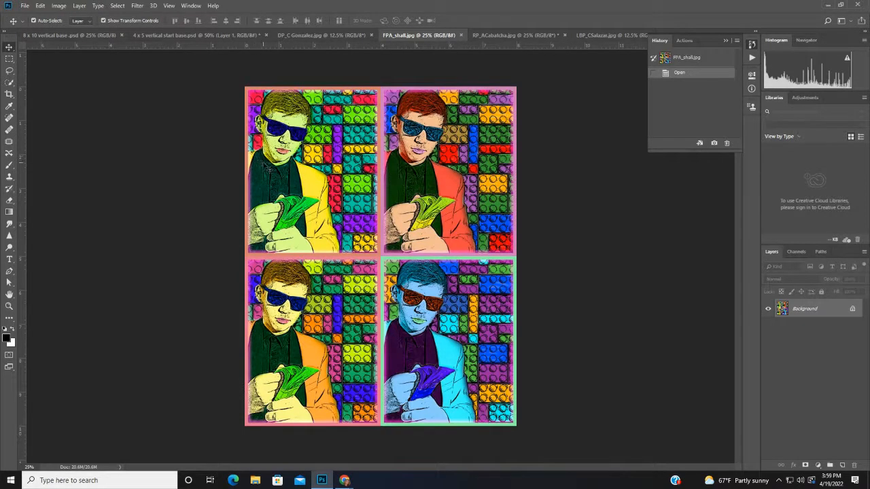
{"action": "left_click", "coordinate": [9, 59]}
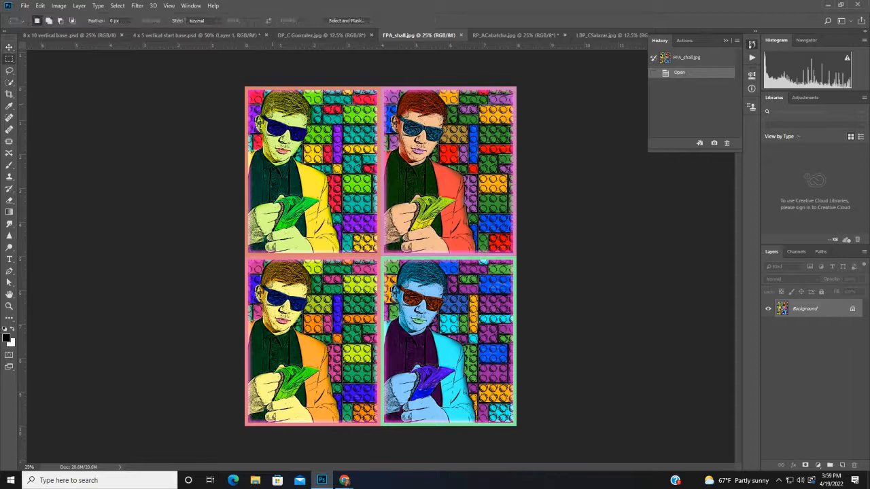
{"action": "left_click_drag", "start_coordinate": [288, 89], "coordinate": [361, 252]}
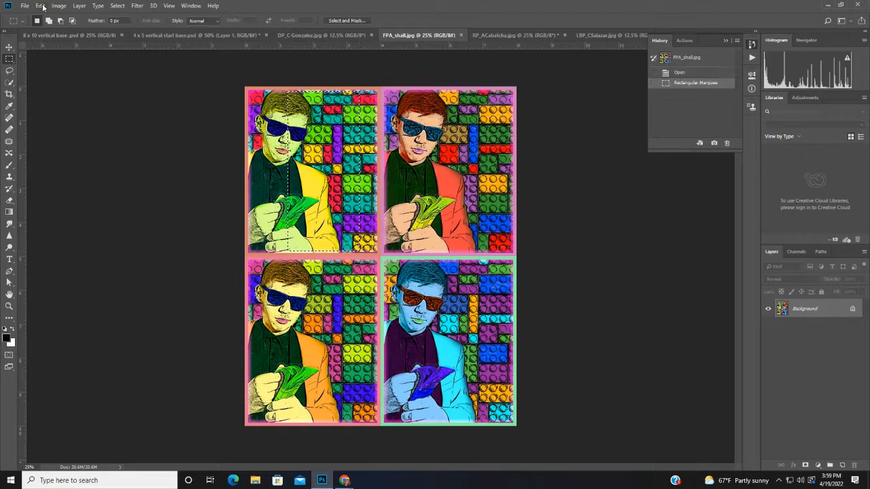
{"action": "left_click", "coordinate": [41, 6]}
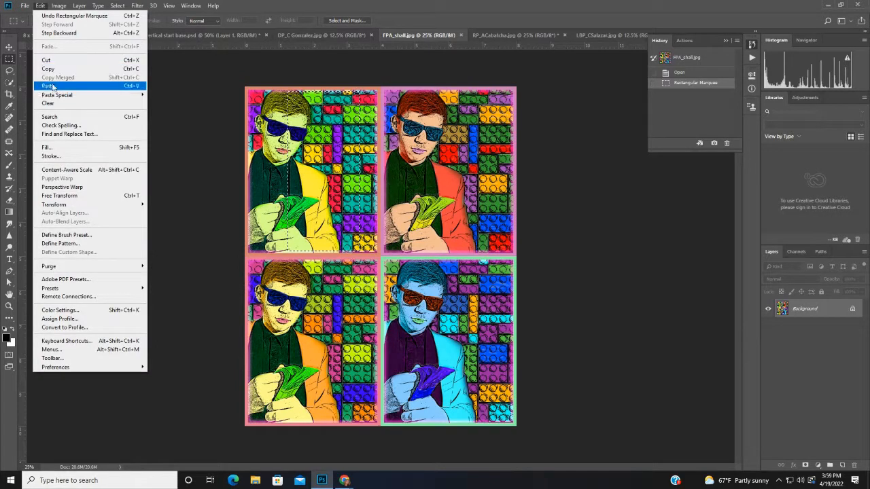
{"action": "left_click", "coordinate": [49, 69]}
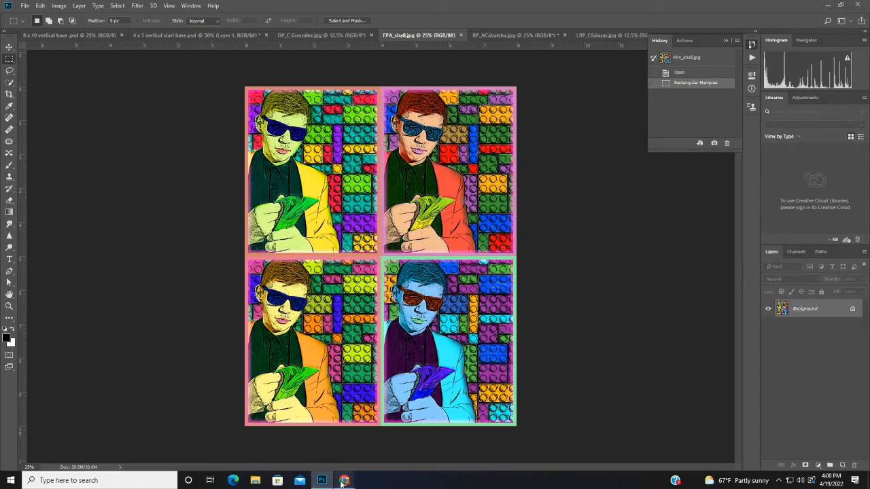
{"action": "mouse_move", "coordinate": [345, 481]}
{"action": "left_click", "coordinate": [320, 467]}
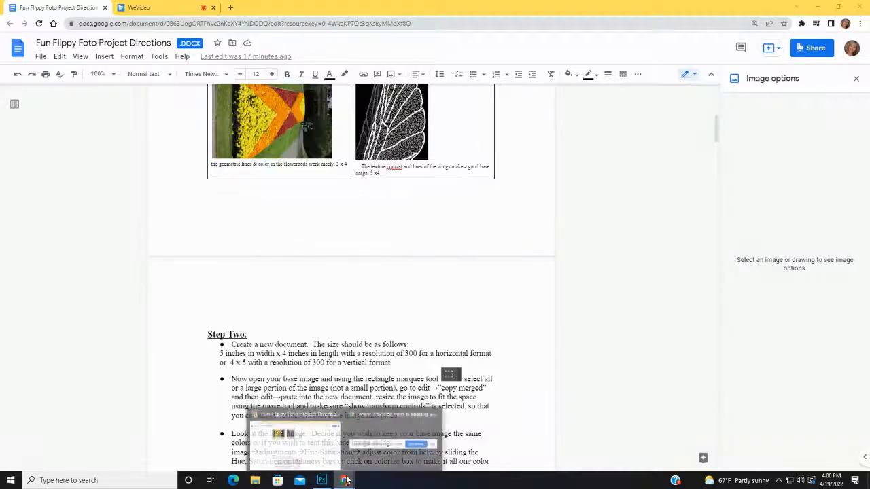
{"action": "left_click", "coordinate": [324, 480]}
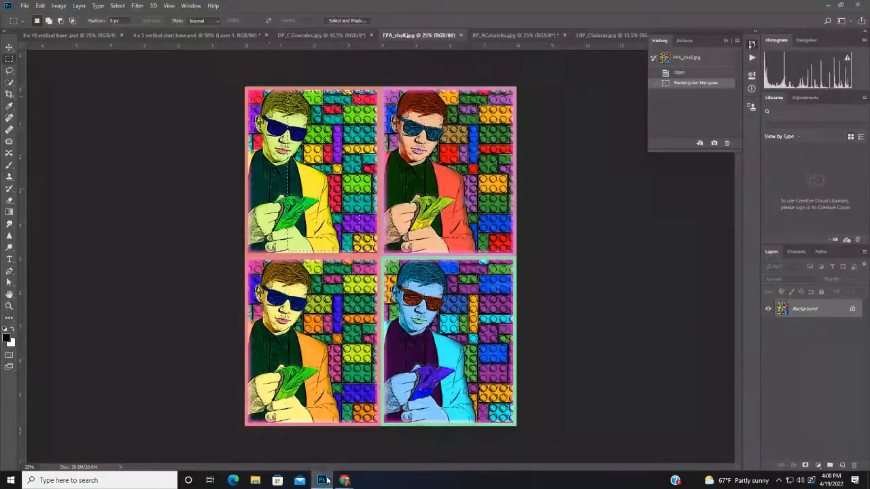
Paste the copied pop art section into 4 x 5 vertical start base.psd and move it to the canvas's upper-left corner
{"action": "left_click", "coordinate": [164, 34]}
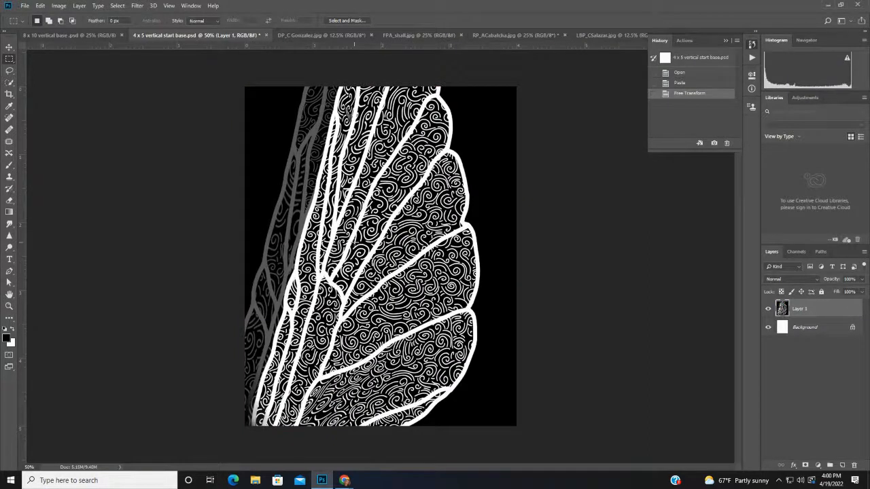
{"action": "left_click", "coordinate": [40, 5]}
{"action": "left_click", "coordinate": [59, 84]}
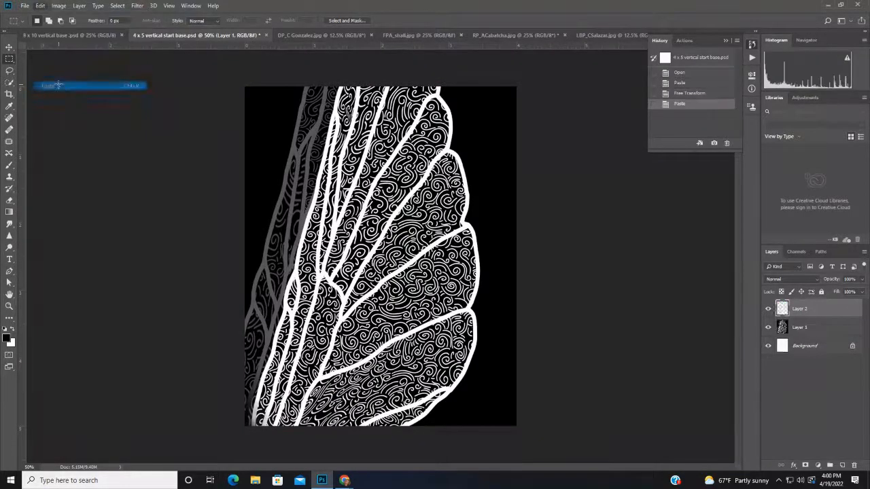
{"action": "left_click", "coordinate": [9, 46]}
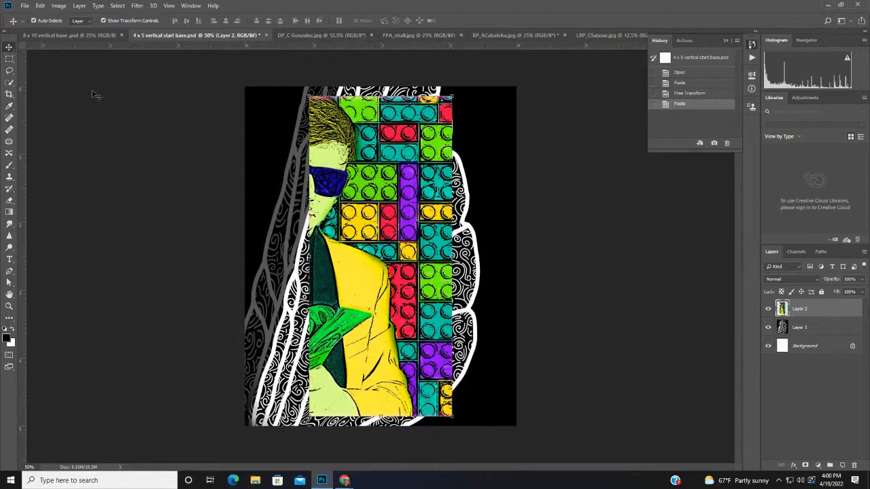
{"action": "left_click_drag", "start_coordinate": [337, 172], "coordinate": [272, 162]}
{"action": "left_click_drag", "start_coordinate": [292, 344], "coordinate": [296, 345]}
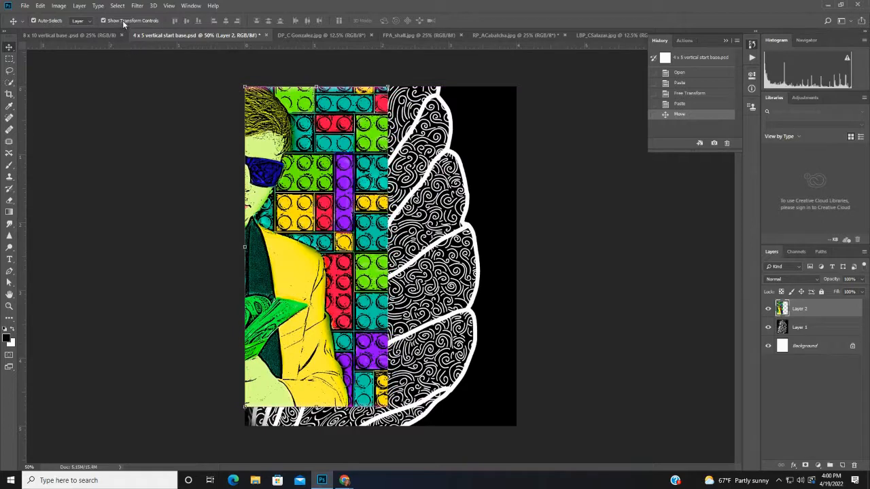
Stretch the pasted pop art layer to about 2.29 x 5 inches so it spans the full canvas height, and commit the transform
{"action": "left_click_drag", "start_coordinate": [388, 407], "coordinate": [401, 426]}
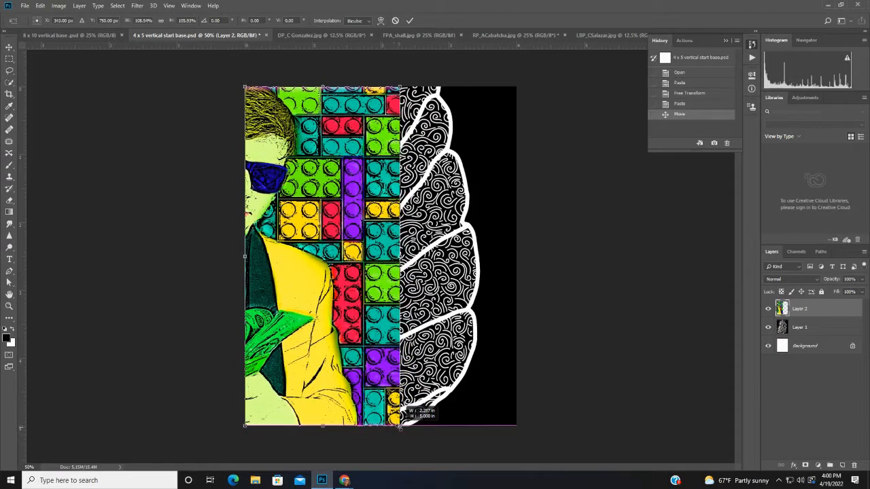
{"action": "left_click", "coordinate": [408, 21]}
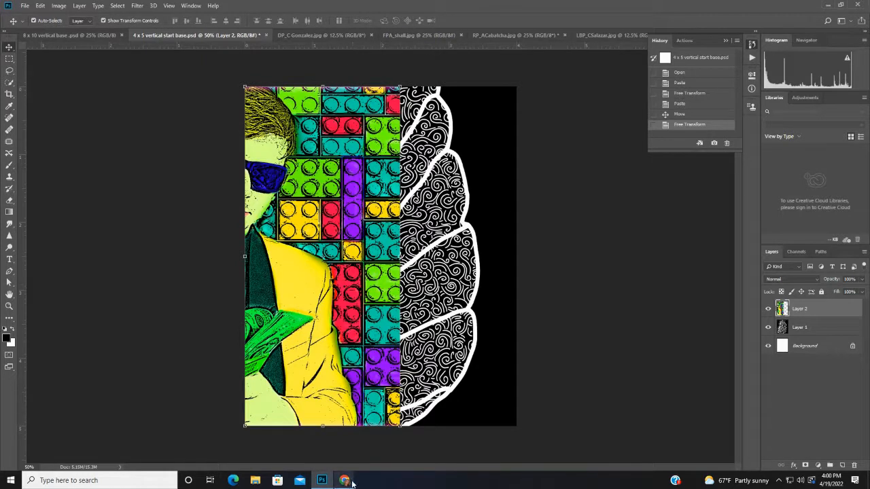
Switch to the Fun Flippy Foto Project Directions in Google Docs and skim from Step Two to the example with labelled layers
{"action": "mouse_move", "coordinate": [346, 480]}
{"action": "left_click", "coordinate": [292, 442]}
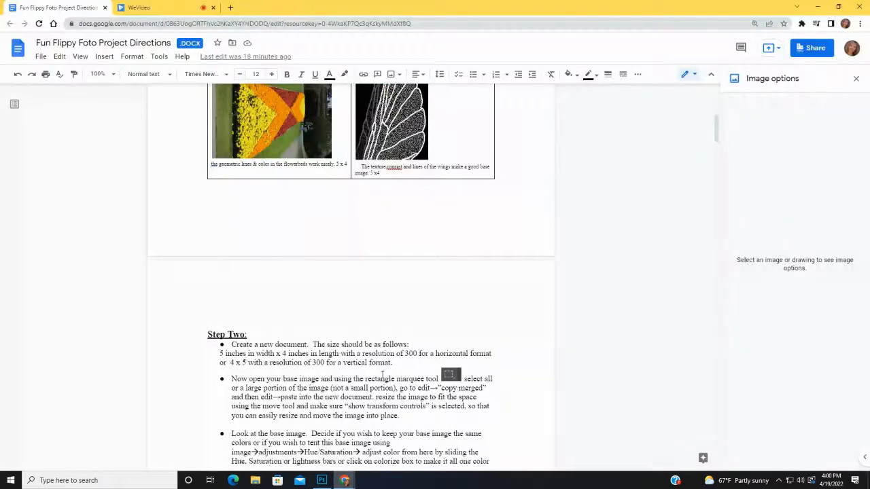
{"action": "scroll", "coordinate": [381, 362], "scroll_direction": "down", "scroll_amount": 10}
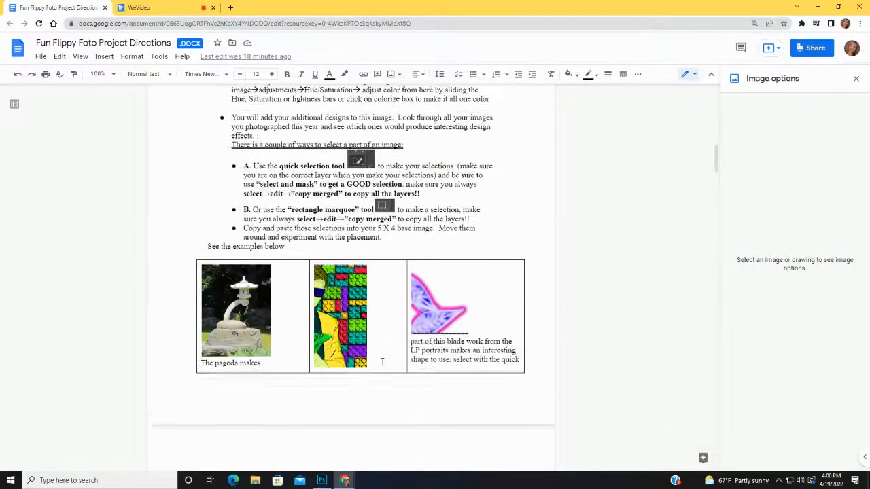
{"action": "scroll", "coordinate": [382, 362], "scroll_direction": "down", "scroll_amount": 8}
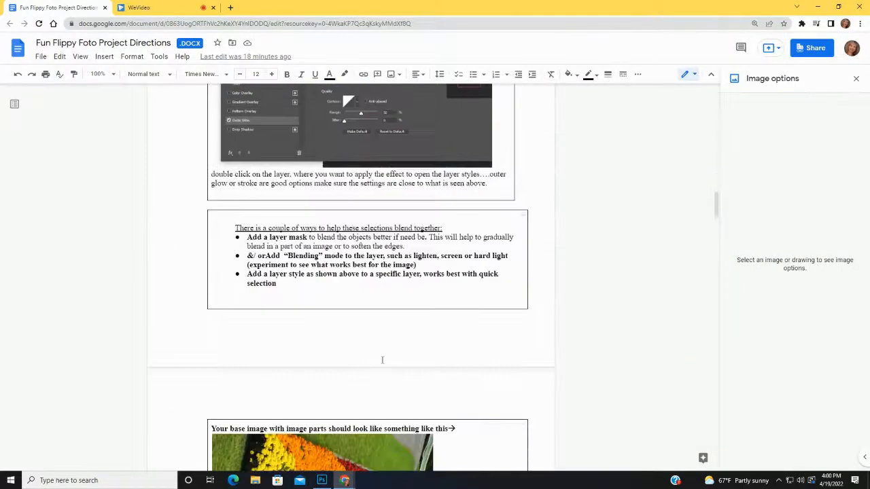
{"action": "scroll", "coordinate": [382, 363], "scroll_direction": "down", "scroll_amount": 3}
{"action": "scroll", "coordinate": [382, 362], "scroll_direction": "down", "scroll_amount": 1}
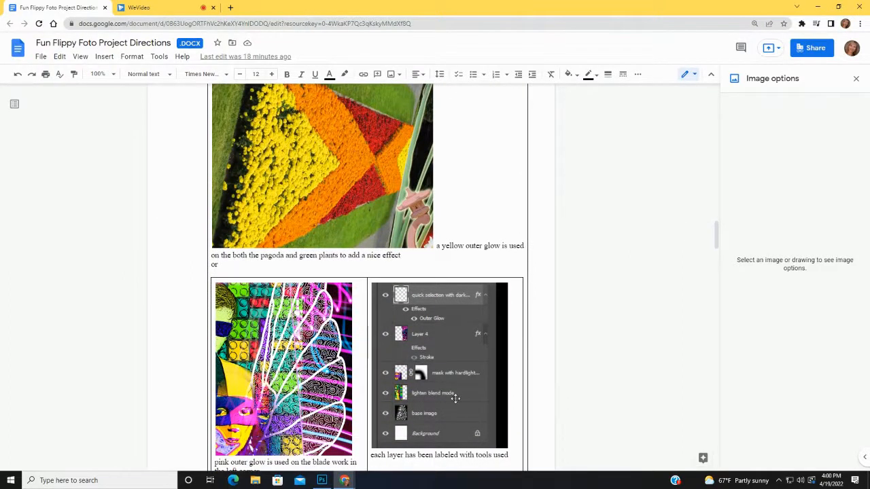
Review the Step Two directions on selecting image parts with Quick Selection or Rectangle Marquee and on blending them with masks, blend modes and layer styles
{"action": "scroll", "coordinate": [455, 399], "scroll_direction": "up", "scroll_amount": 15}
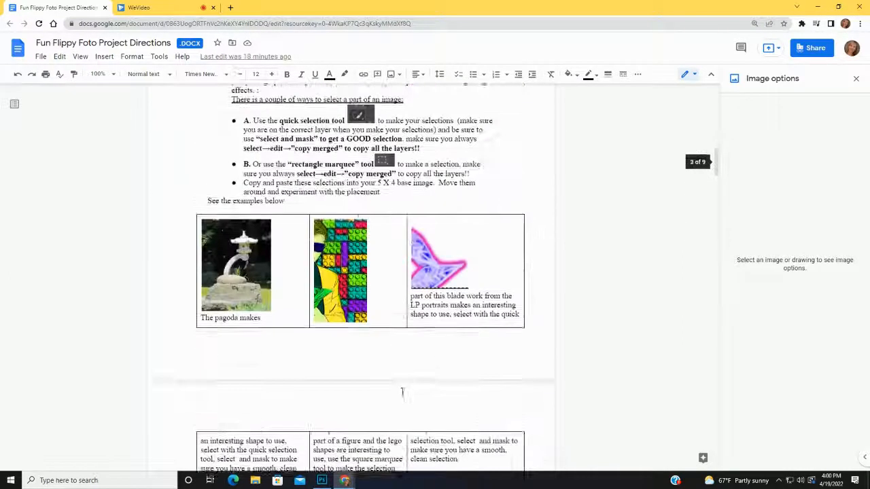
{"action": "scroll", "coordinate": [402, 391], "scroll_direction": "up", "scroll_amount": 2}
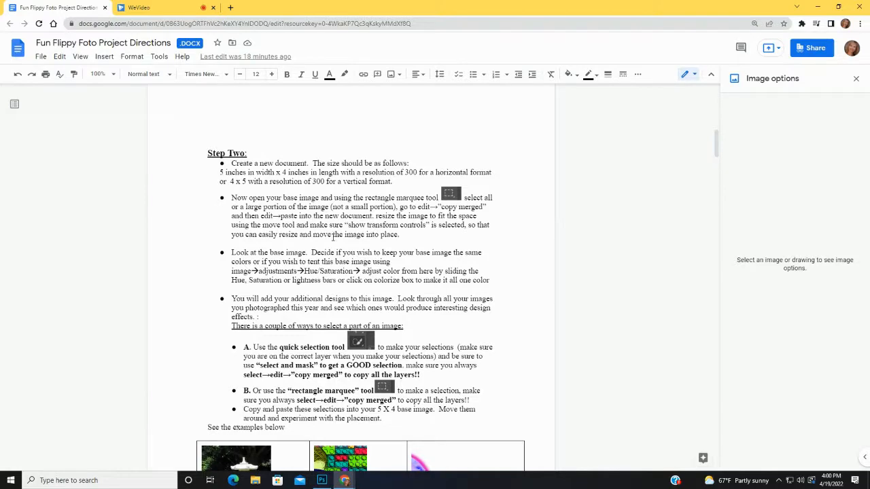
{"action": "scroll", "coordinate": [424, 326], "scroll_direction": "up", "scroll_amount": 1}
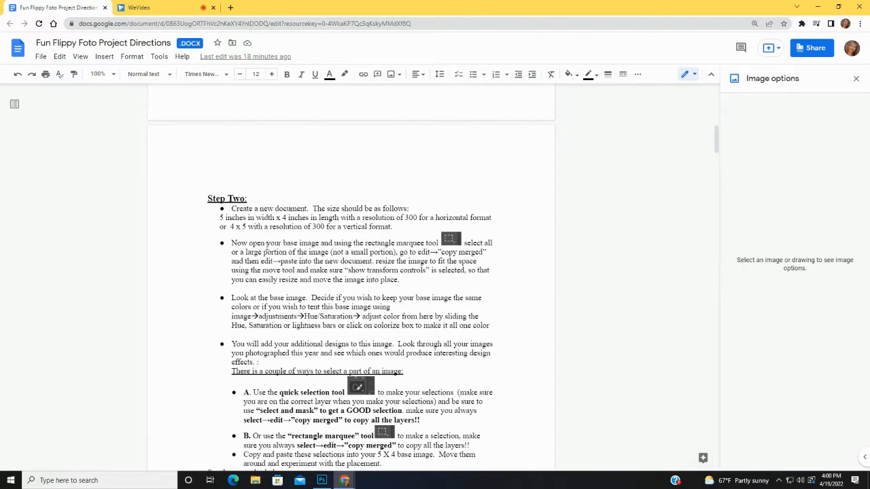
{"action": "scroll", "coordinate": [325, 356], "scroll_direction": "down", "scroll_amount": 1}
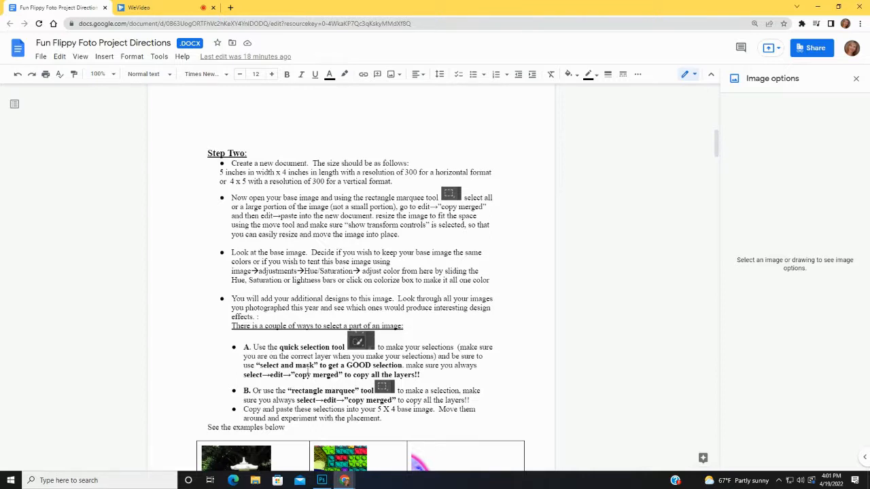
{"action": "scroll", "coordinate": [343, 384], "scroll_direction": "down", "scroll_amount": 1}
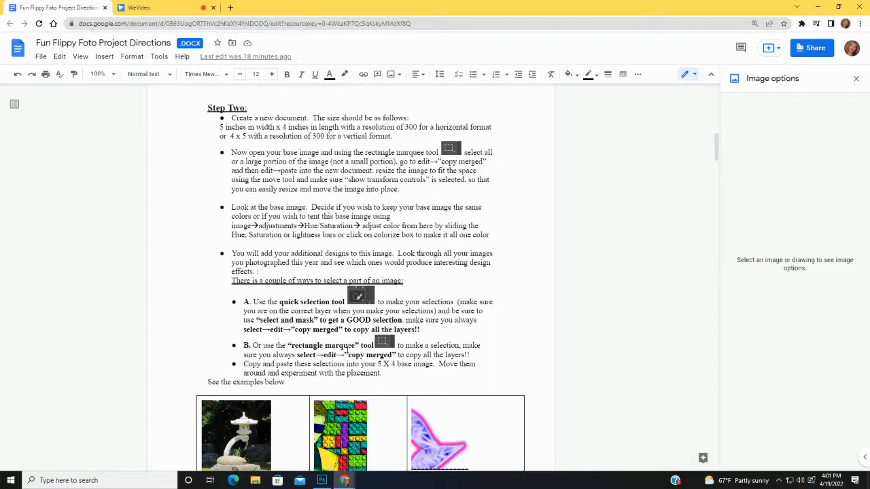
{"action": "scroll", "coordinate": [378, 370], "scroll_direction": "down", "scroll_amount": 2}
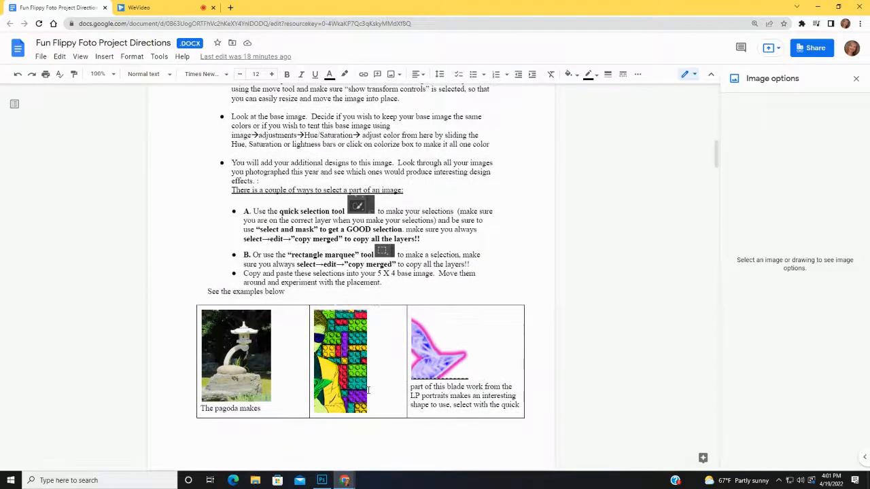
{"action": "scroll", "coordinate": [367, 389], "scroll_direction": "down", "scroll_amount": 3}
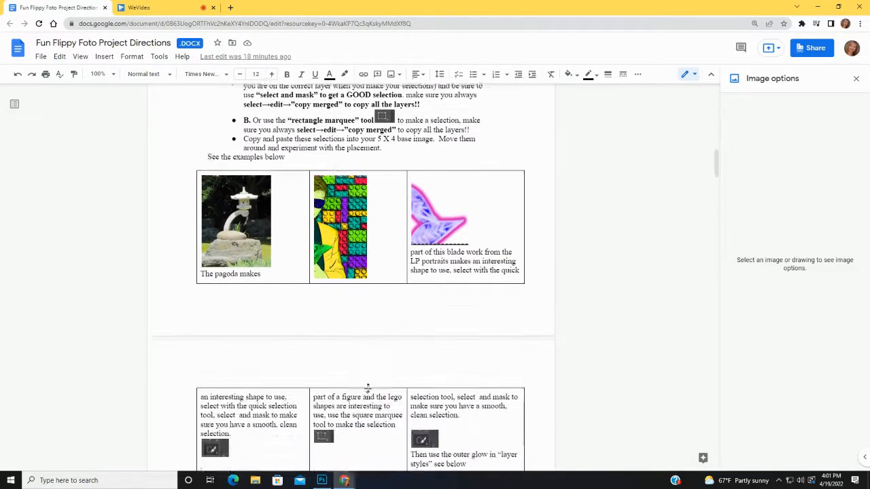
{"action": "scroll", "coordinate": [367, 385], "scroll_direction": "up", "scroll_amount": 2}
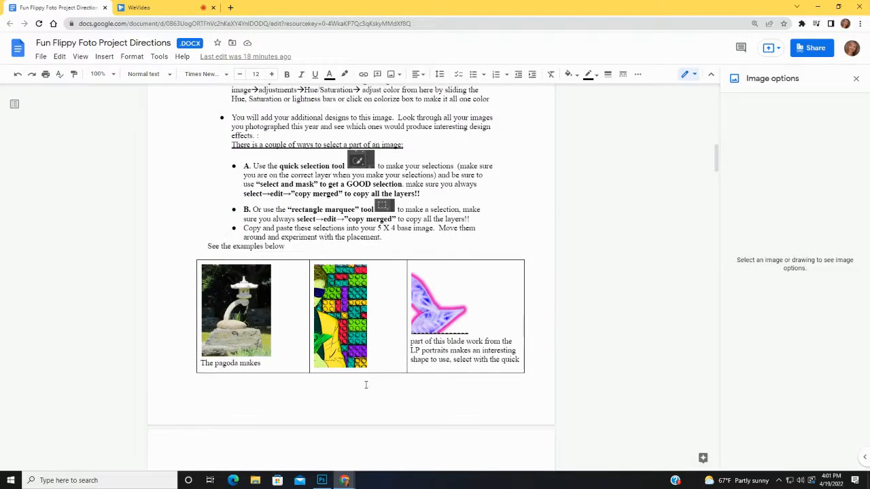
{"action": "scroll", "coordinate": [366, 370], "scroll_direction": "down", "scroll_amount": 3}
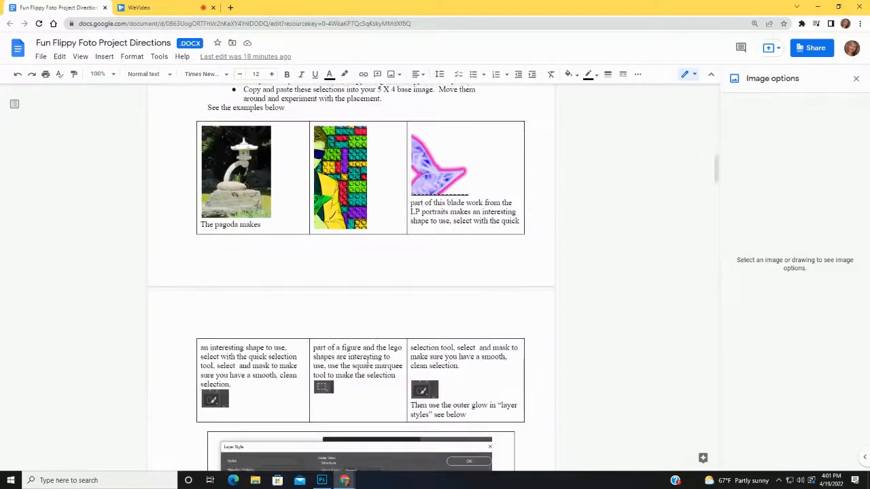
{"action": "scroll", "coordinate": [367, 364], "scroll_direction": "down", "scroll_amount": 3}
{"action": "scroll", "coordinate": [367, 361], "scroll_direction": "down", "scroll_amount": 6}
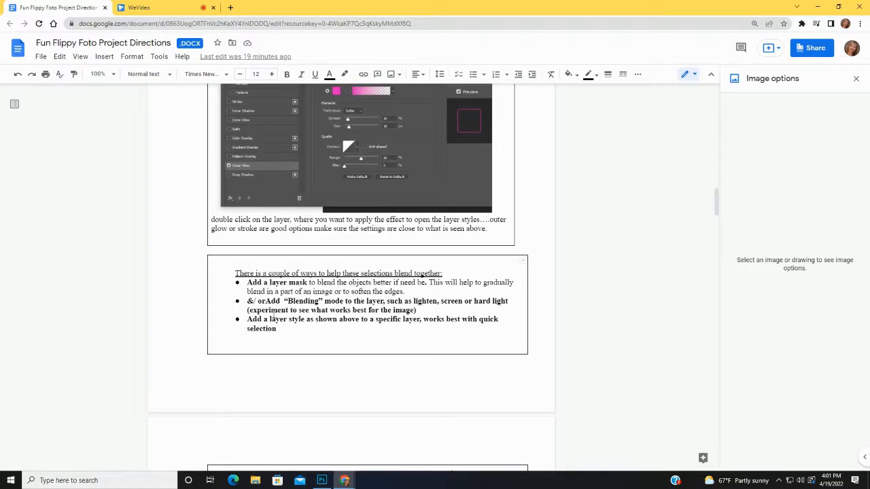
{"action": "scroll", "coordinate": [365, 323], "scroll_direction": "down", "scroll_amount": 4}
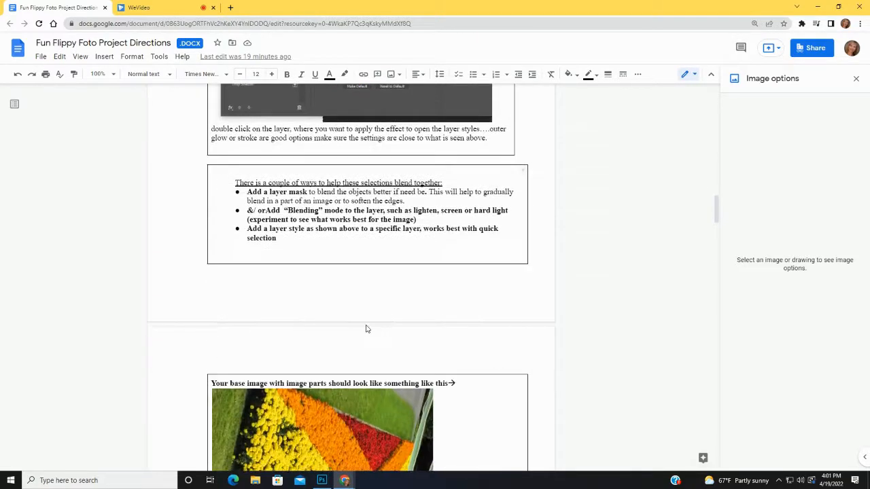
{"action": "scroll", "coordinate": [370, 339], "scroll_direction": "up", "scroll_amount": 4}
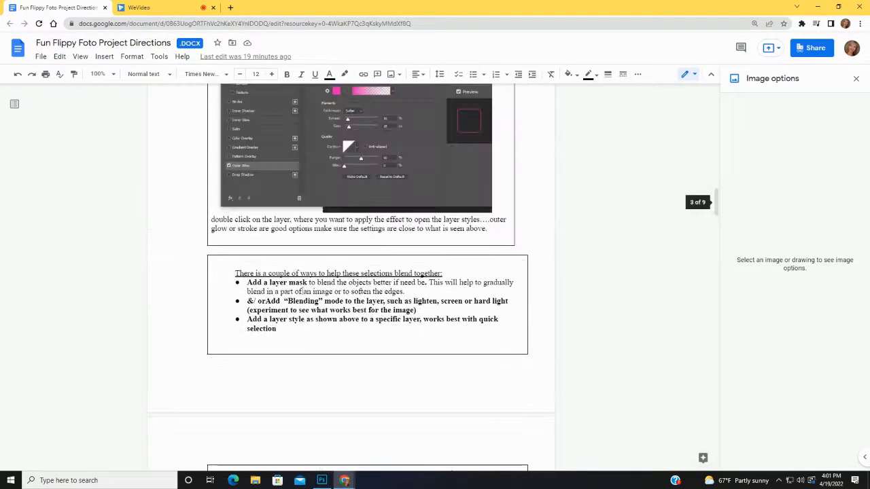
{"action": "scroll", "coordinate": [373, 354], "scroll_direction": "up", "scroll_amount": 15}
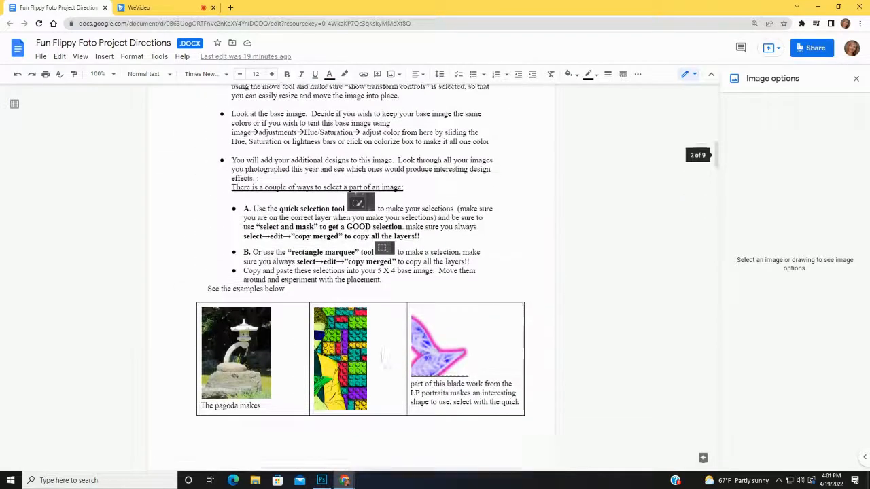
{"action": "scroll", "coordinate": [380, 357], "scroll_direction": "up", "scroll_amount": 3}
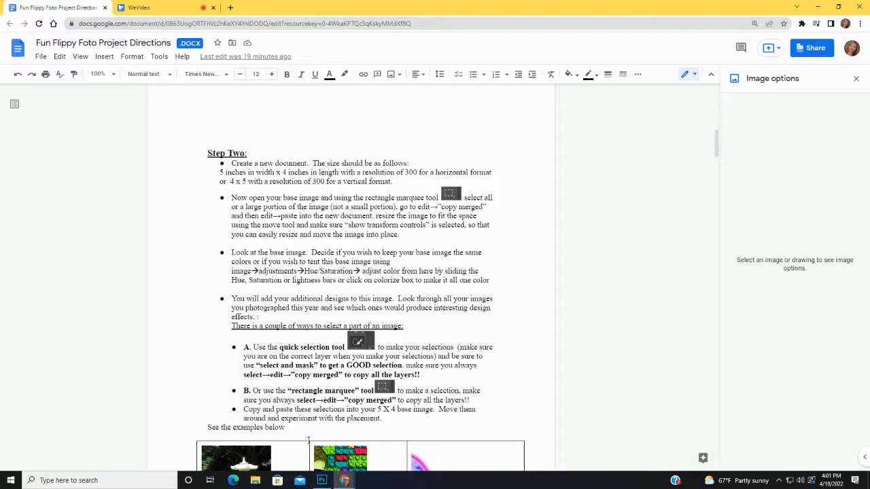
Switch back to Photoshop and set the pop art layer's blend mode to Lighten
{"action": "left_click", "coordinate": [322, 481]}
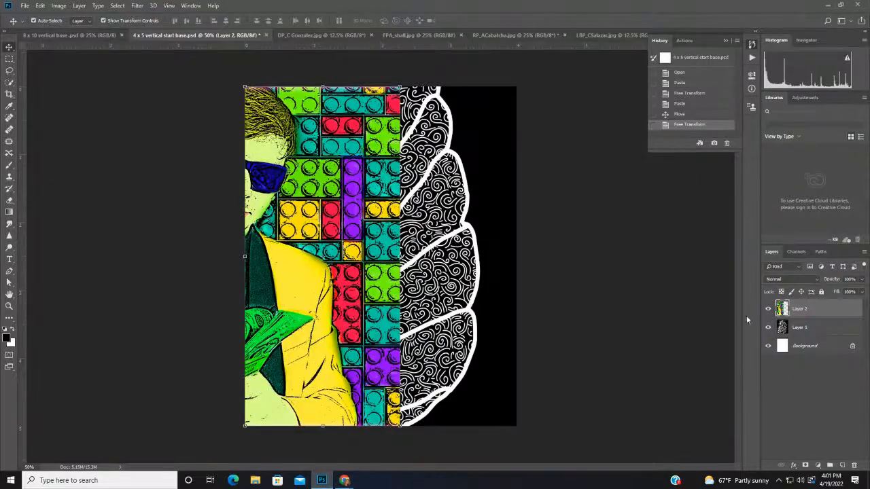
{"action": "left_click", "coordinate": [814, 279]}
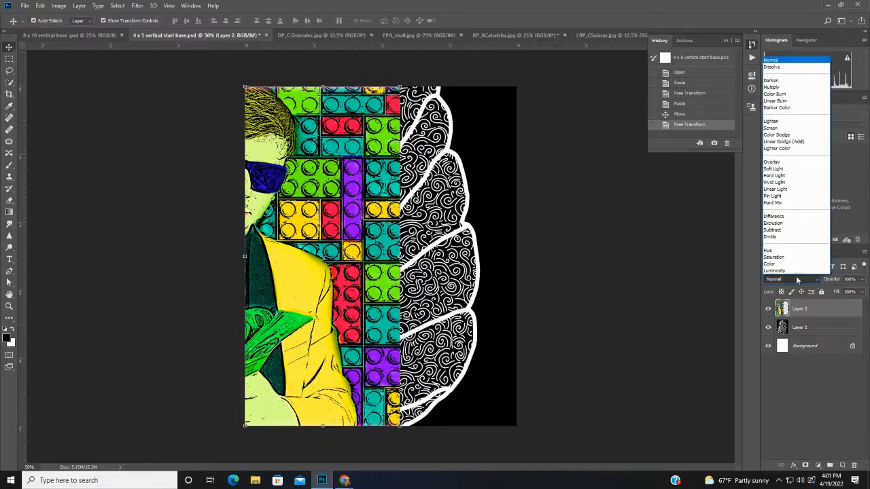
{"action": "left_click", "coordinate": [774, 121]}
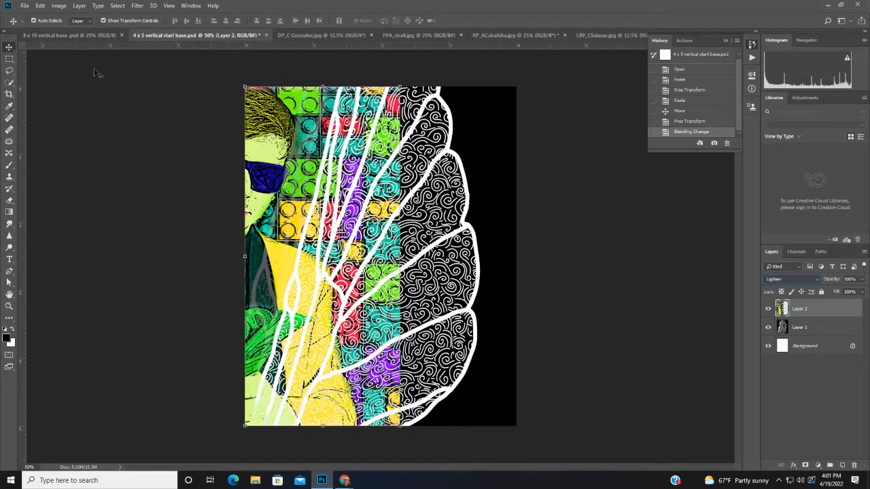
Apply Hue/Saturation to the pop art layer with hue -36, saturation +29 and slightly reduced lightness, trying Colorize but leaving it off
{"action": "left_click", "coordinate": [59, 6]}
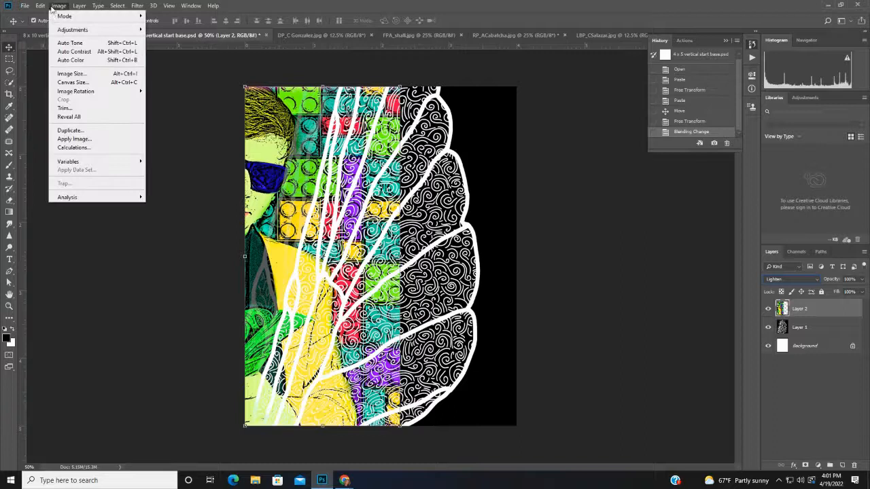
{"action": "mouse_move", "coordinate": [96, 30]}
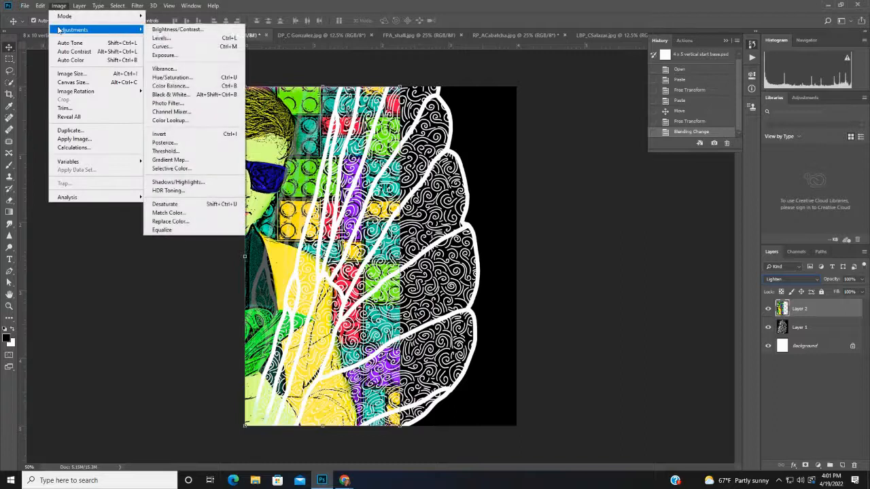
{"action": "left_click", "coordinate": [171, 77]}
{"action": "left_click_drag", "start_coordinate": [691, 173], "coordinate": [688, 222]}
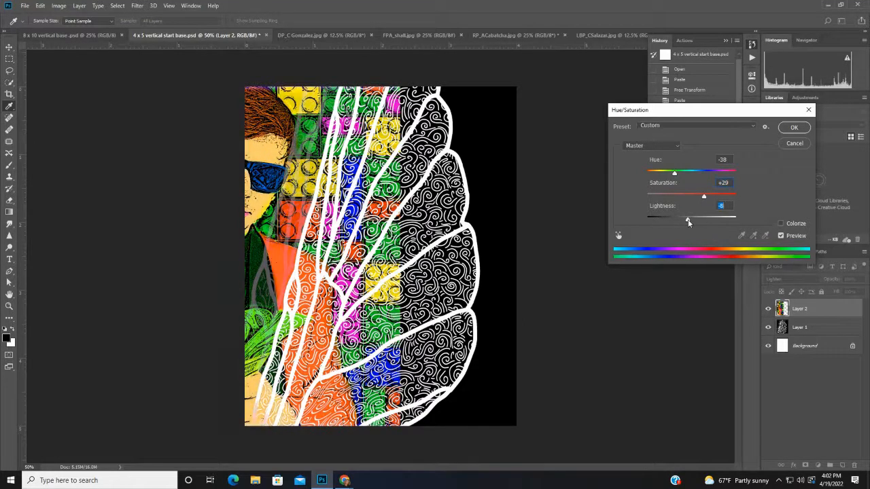
{"action": "left_click", "coordinate": [781, 224]}
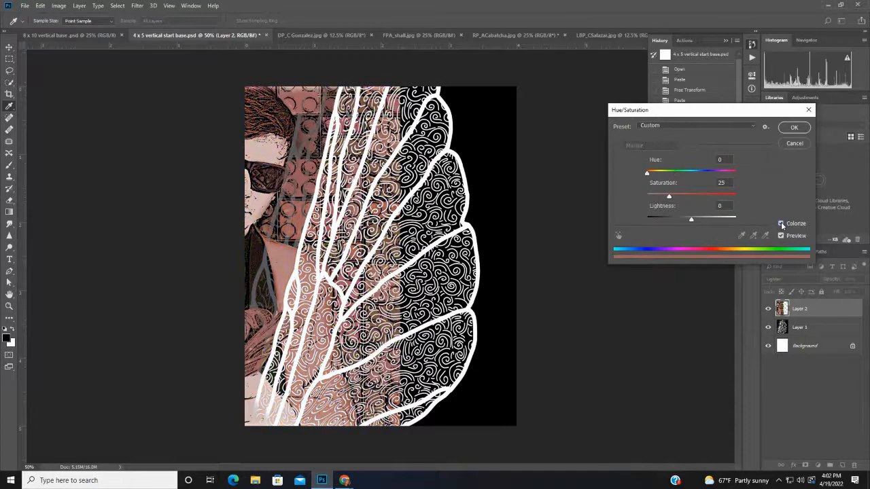
{"action": "left_click_drag", "start_coordinate": [647, 174], "coordinate": [676, 174]}
{"action": "left_click", "coordinate": [781, 225]}
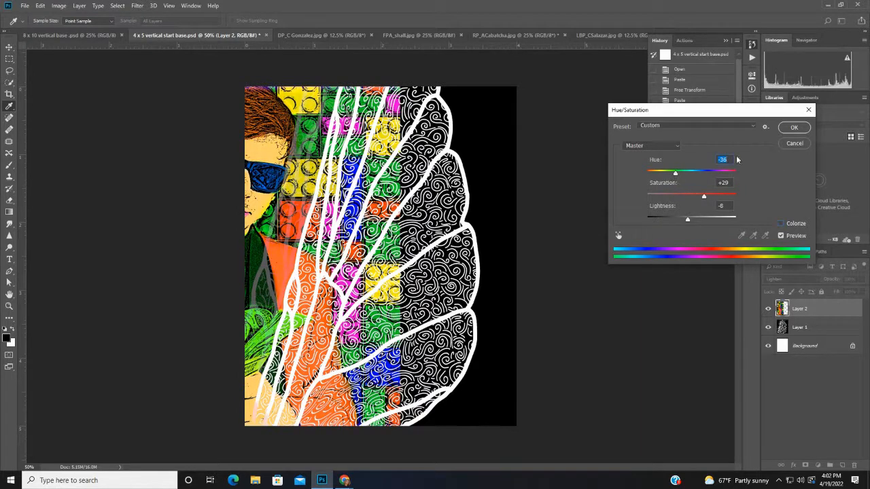
{"action": "left_click", "coordinate": [794, 127]}
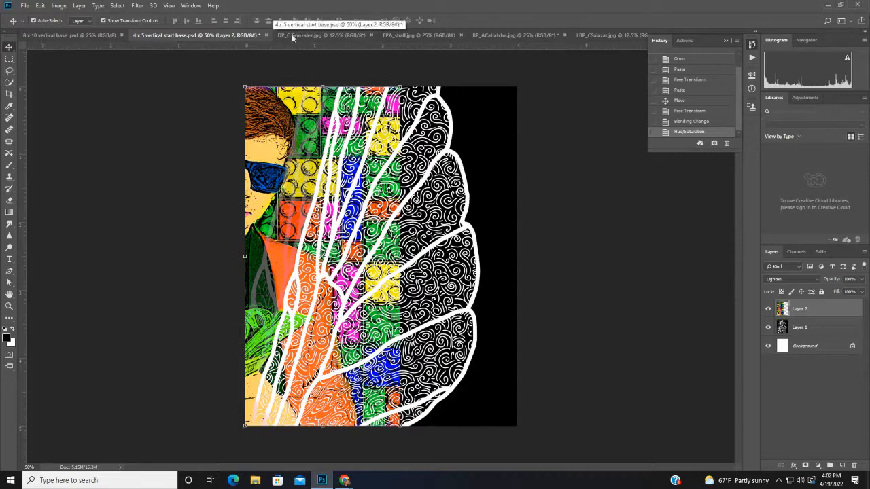
Open the blue light-painting image with the glowing leaf shapes and clear its existing selection
{"action": "left_click", "coordinate": [408, 37]}
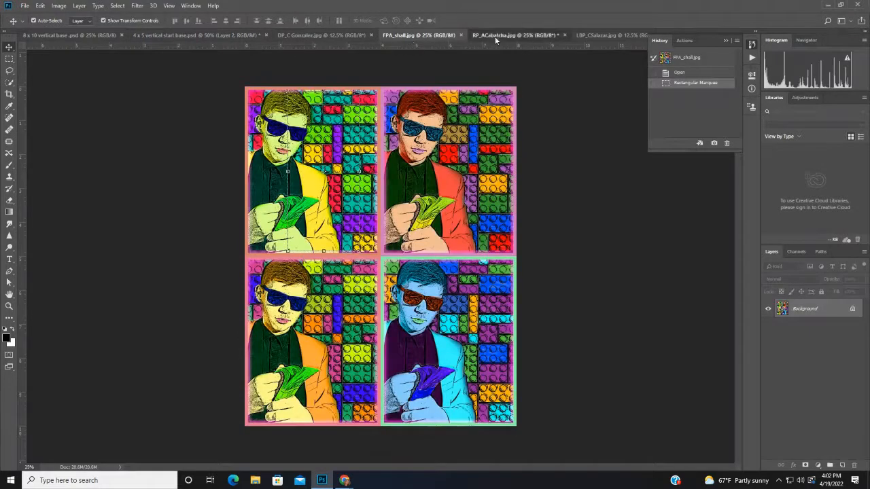
{"action": "left_click", "coordinate": [495, 36]}
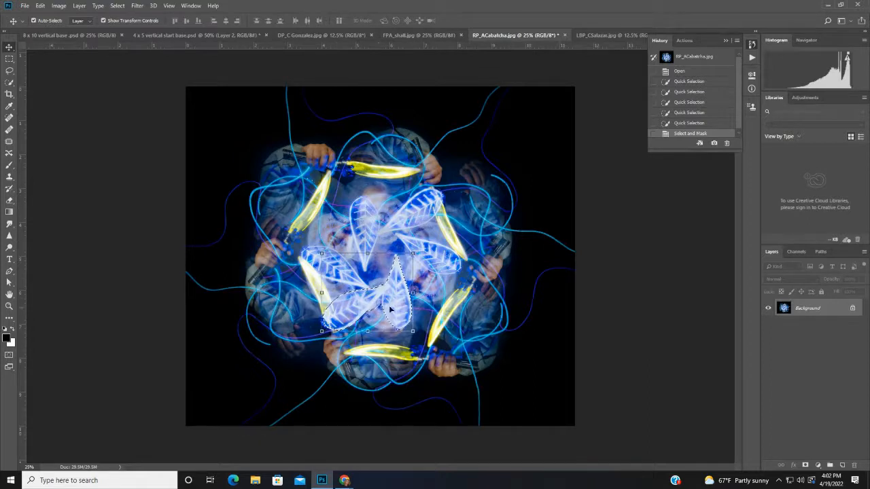
{"action": "left_click", "coordinate": [117, 6]}
{"action": "left_click", "coordinate": [123, 25]}
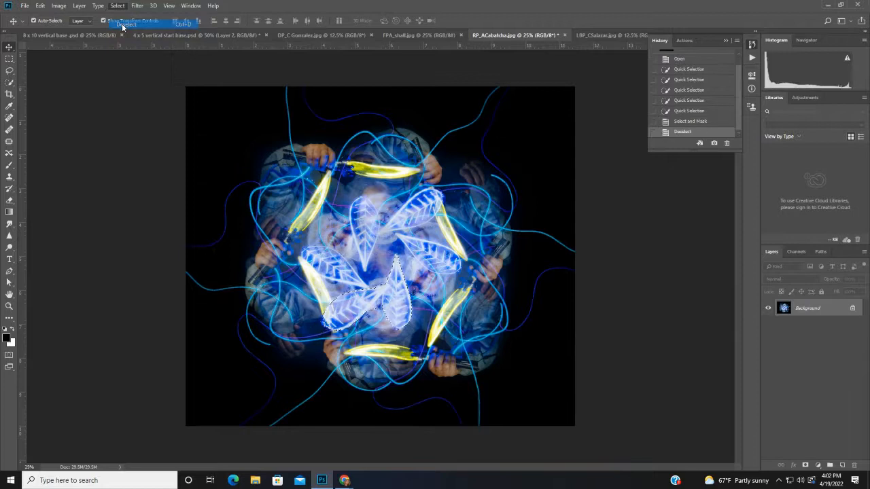
Select the two lower glowing leaf shapes of the light-painting image with the Quick Selection tool
{"action": "left_click", "coordinate": [14, 72]}
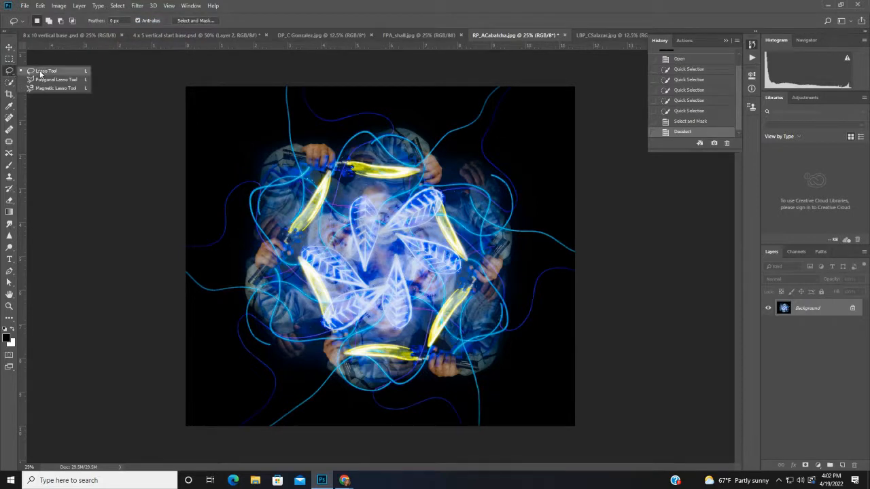
{"action": "left_click", "coordinate": [12, 86]}
{"action": "right_click", "coordinate": [12, 85]}
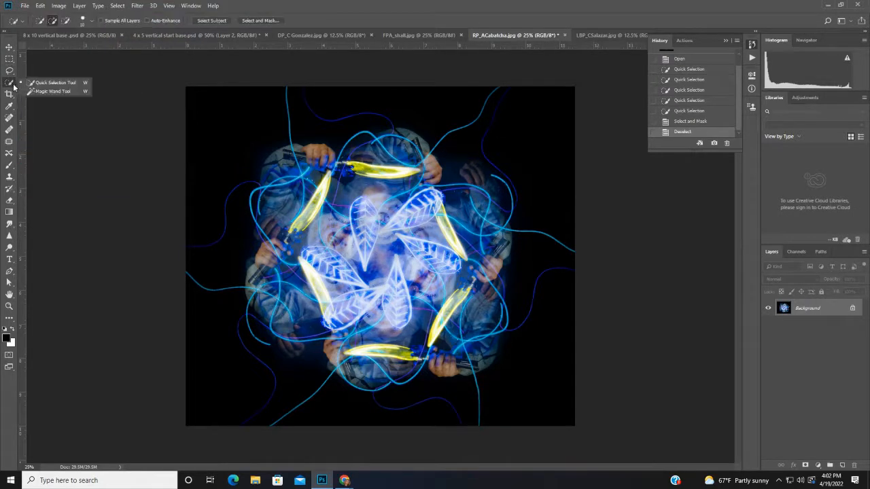
{"action": "left_click", "coordinate": [36, 85]}
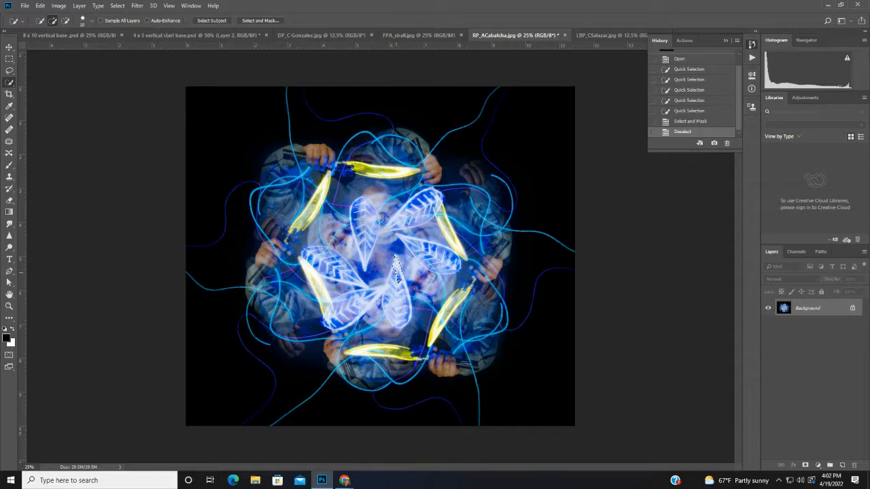
{"action": "left_click_drag", "start_coordinate": [397, 269], "coordinate": [392, 303]}
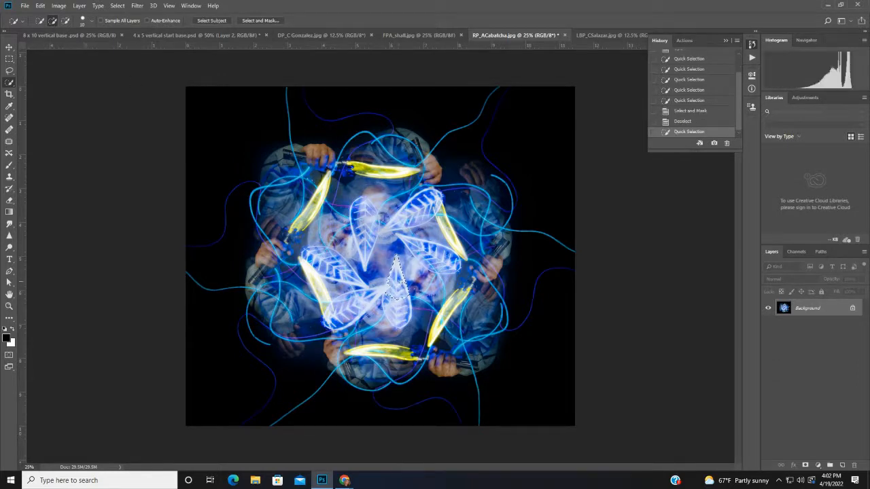
{"action": "mouse_move", "coordinate": [386, 291]}
{"action": "left_mouse_down"}
{"action": "mouse_move", "coordinate": [395, 314]}
{"action": "mouse_move", "coordinate": [364, 299]}
{"action": "mouse_move", "coordinate": [341, 304]}
{"action": "mouse_move", "coordinate": [326, 319]}
{"action": "mouse_move", "coordinate": [333, 327]}
{"action": "left_mouse_up"}
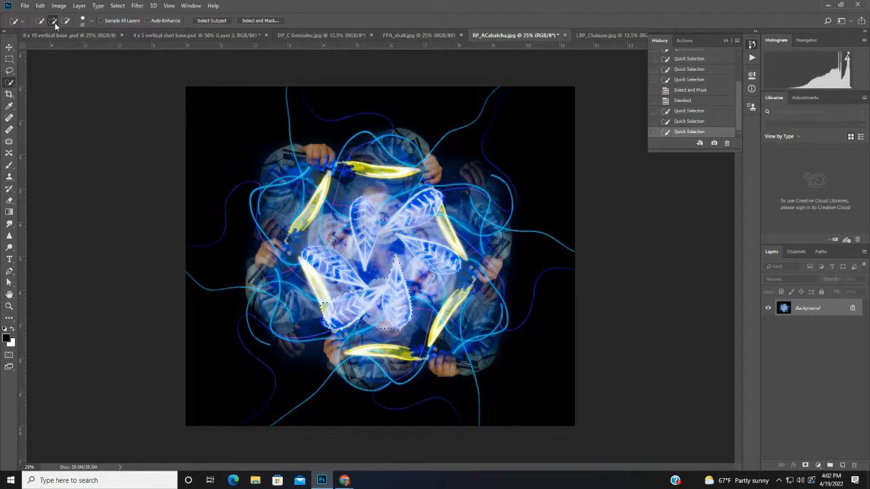
Subtract the stray areas around and between the two selected leaves, and add back the missing part where they meet
{"action": "left_click", "coordinate": [65, 21]}
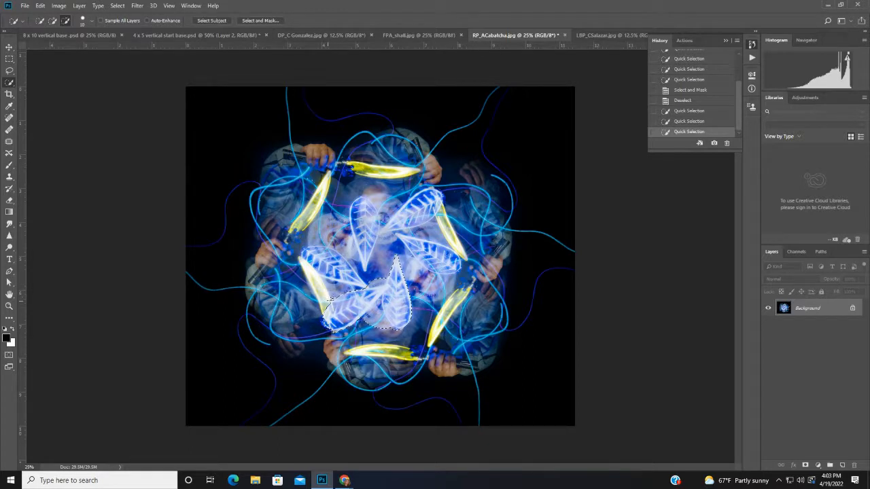
{"action": "left_click", "coordinate": [333, 297]}
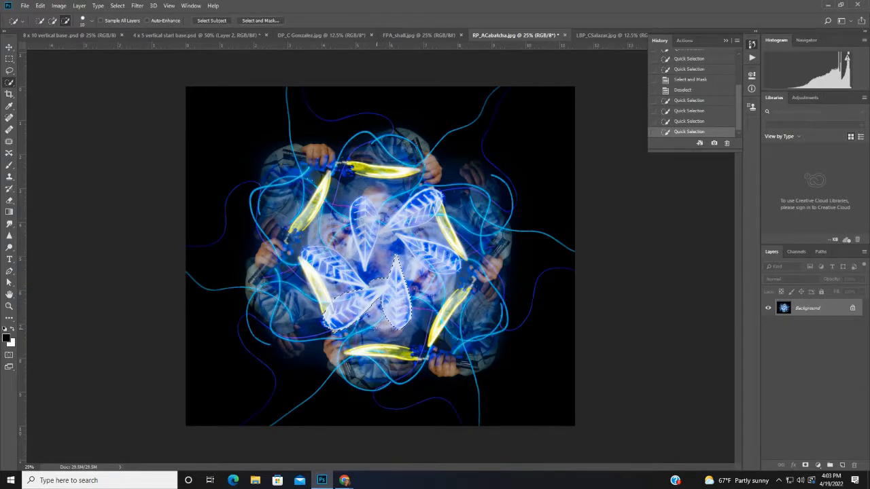
{"action": "left_click", "coordinate": [392, 329]}
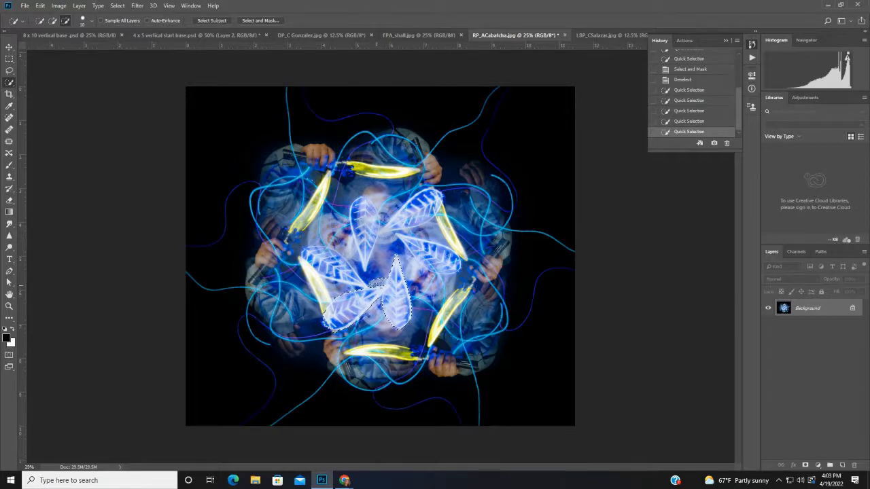
{"action": "left_click", "coordinate": [384, 282]}
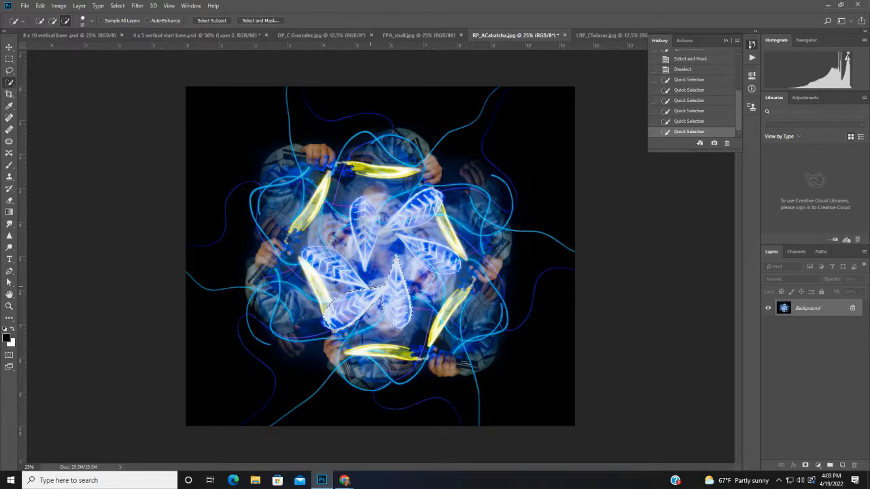
{"action": "left_click", "coordinate": [371, 286]}
{"action": "left_click", "coordinate": [53, 22]}
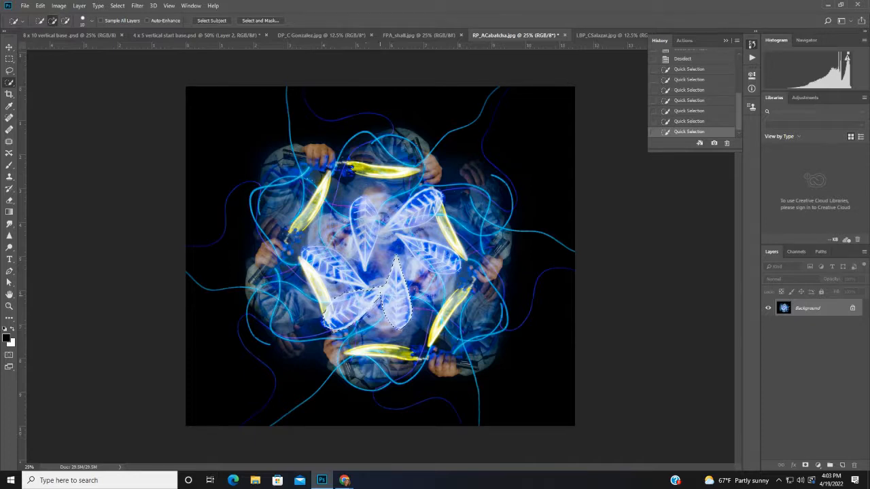
{"action": "left_click", "coordinate": [367, 291]}
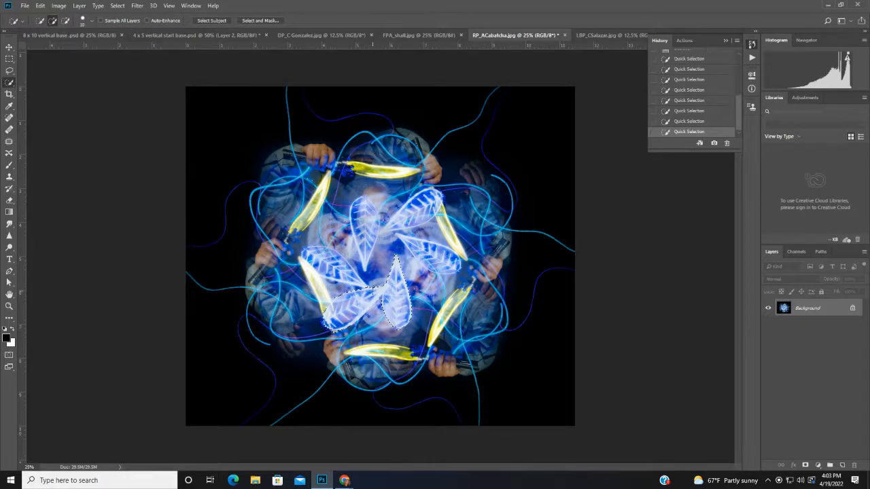
Refine the leaf selection in Select and Mask with smooth 31, feather about 8 px, contrast 48% and shift edge -58%
{"action": "left_click", "coordinate": [261, 20]}
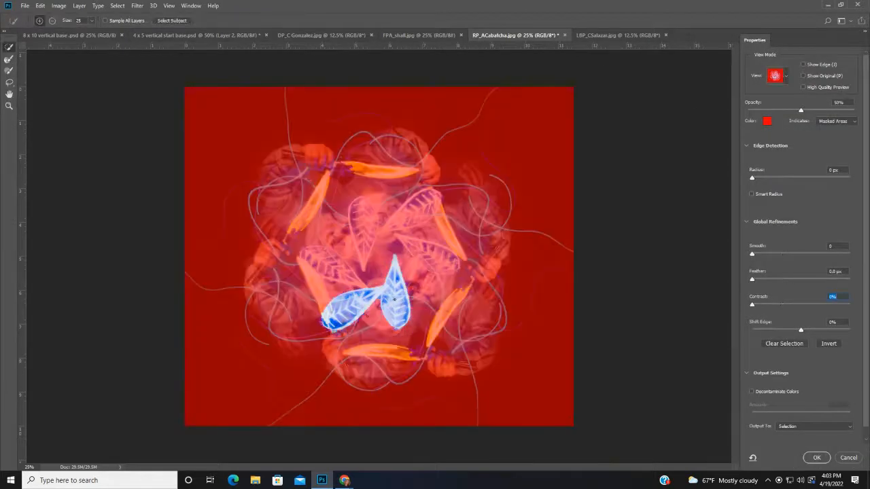
{"action": "left_click_drag", "start_coordinate": [752, 254], "coordinate": [783, 257]}
{"action": "left_click_drag", "start_coordinate": [753, 283], "coordinate": [788, 284]}
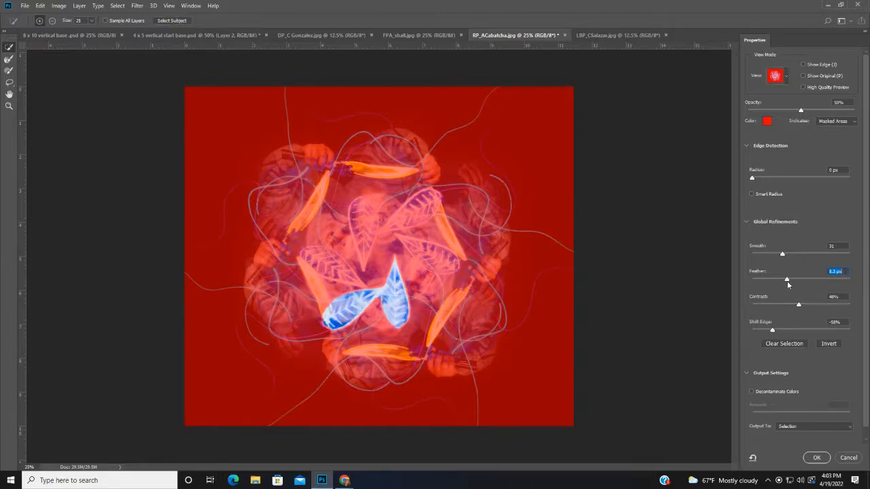
{"action": "left_click", "coordinate": [815, 458]}
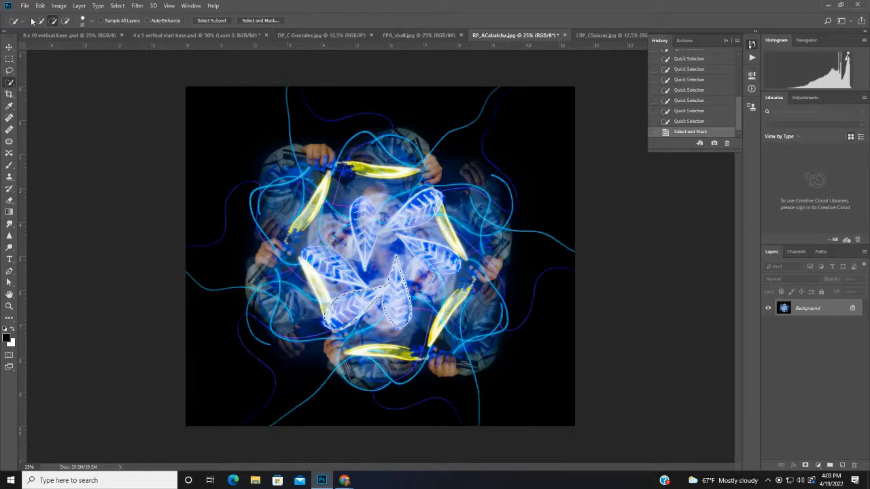
{"action": "left_click", "coordinate": [42, 6]}
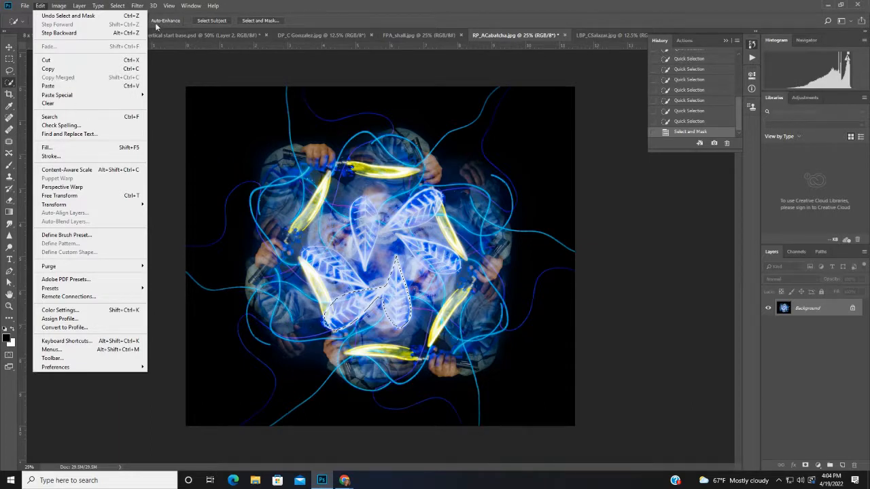
{"action": "left_click", "coordinate": [188, 74]}
{"action": "left_click", "coordinate": [50, 38]}
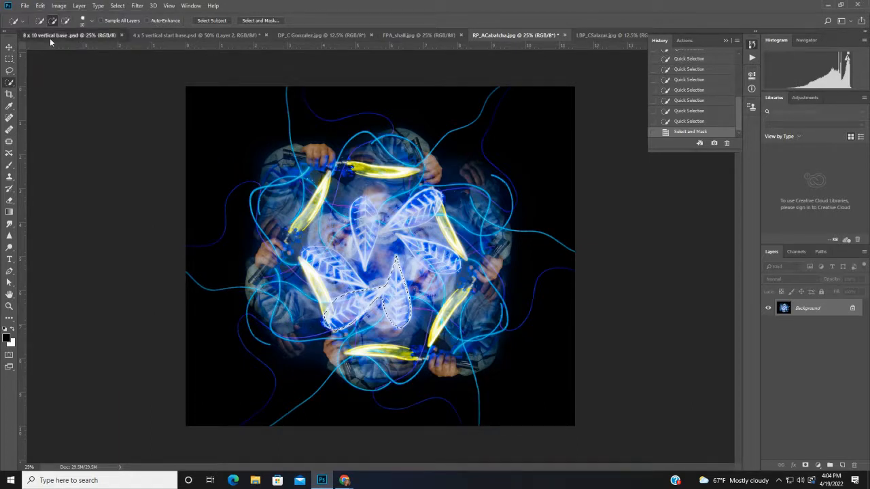
{"action": "left_click", "coordinate": [158, 36]}
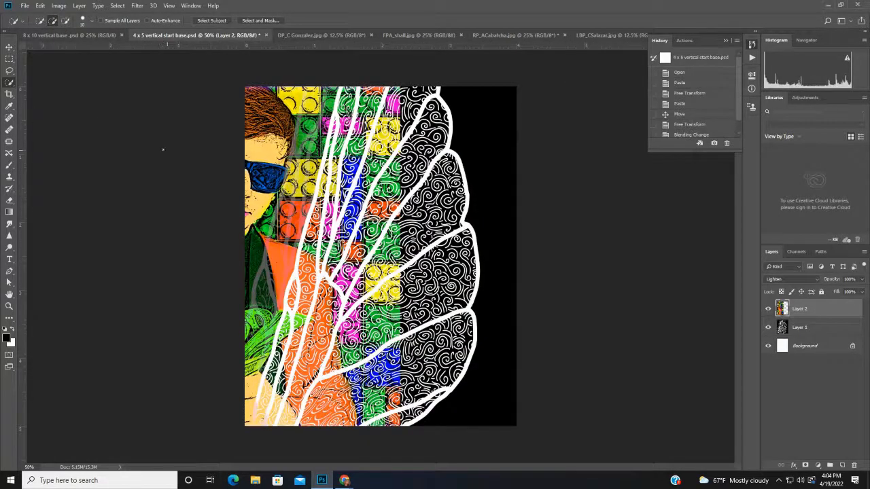
{"action": "left_click", "coordinate": [40, 5]}
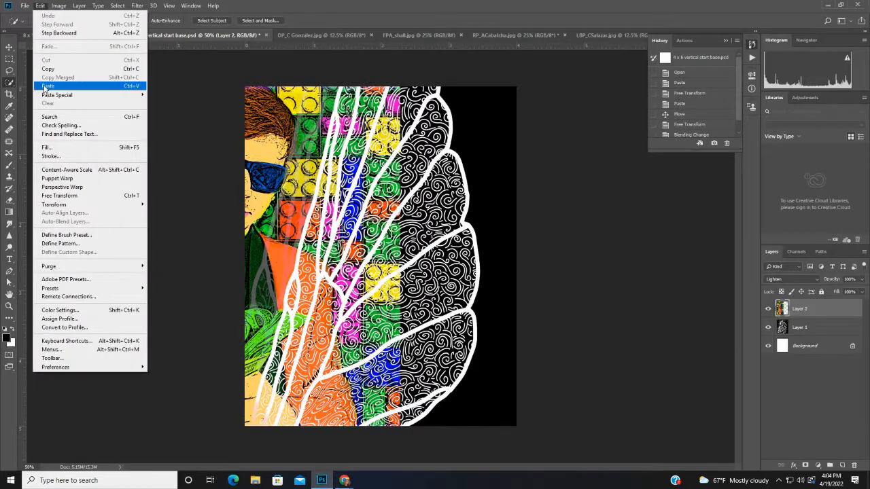
{"action": "left_click", "coordinate": [46, 86]}
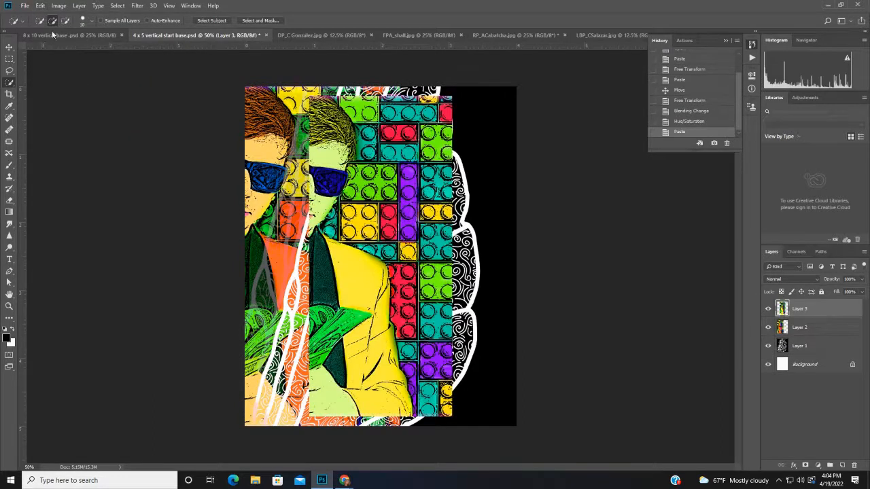
{"action": "left_click", "coordinate": [41, 5]}
{"action": "left_click", "coordinate": [45, 17]}
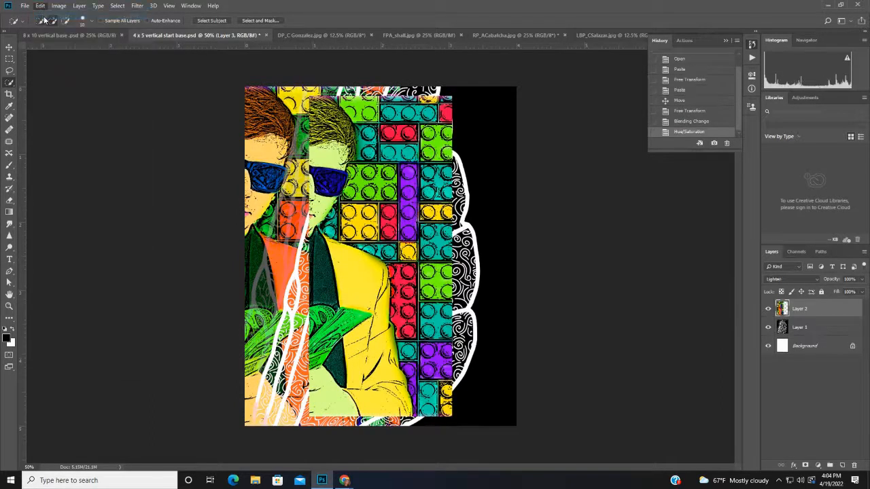
Copy the selected leaf shapes from the blue light-painting image and paste them into the 4 x 5 vertical start base document
{"action": "left_click", "coordinate": [337, 36]}
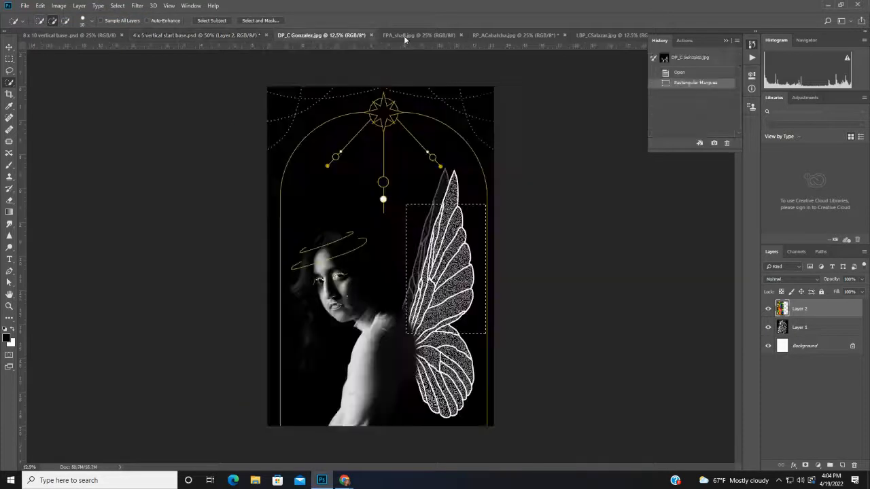
{"action": "left_click", "coordinate": [405, 36]}
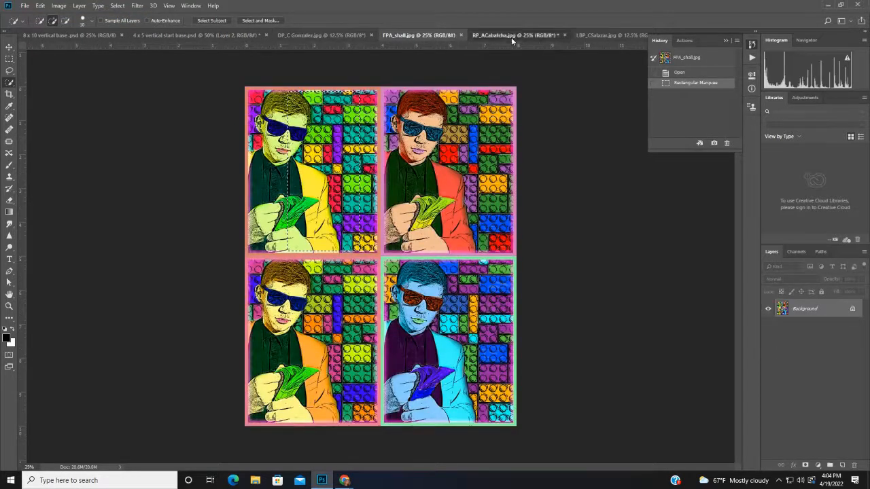
{"action": "left_click", "coordinate": [511, 37]}
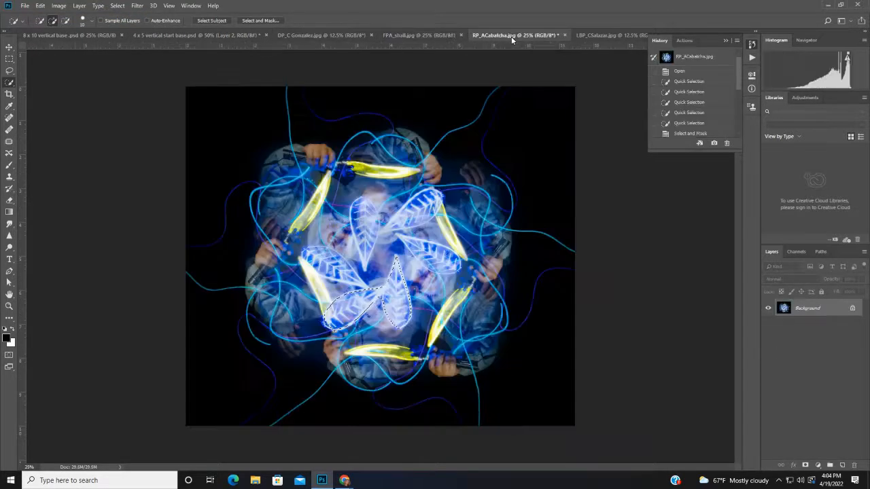
{"action": "left_click", "coordinate": [40, 5]}
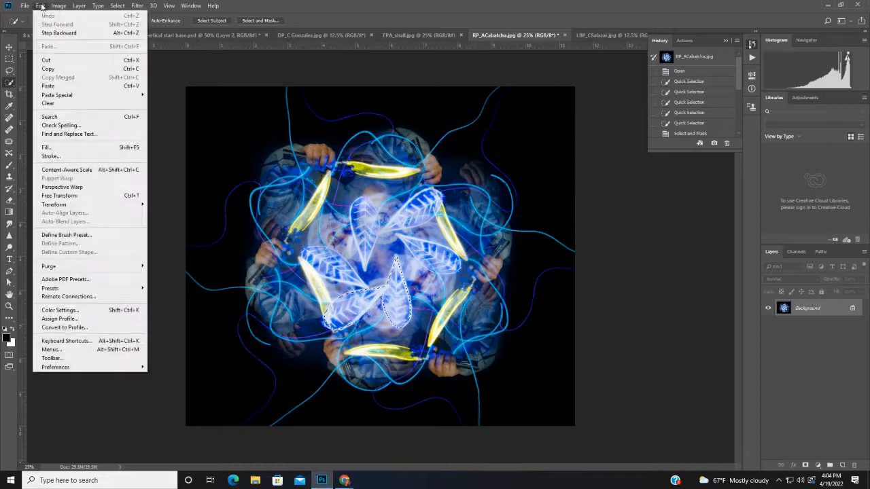
{"action": "left_click", "coordinate": [47, 69]}
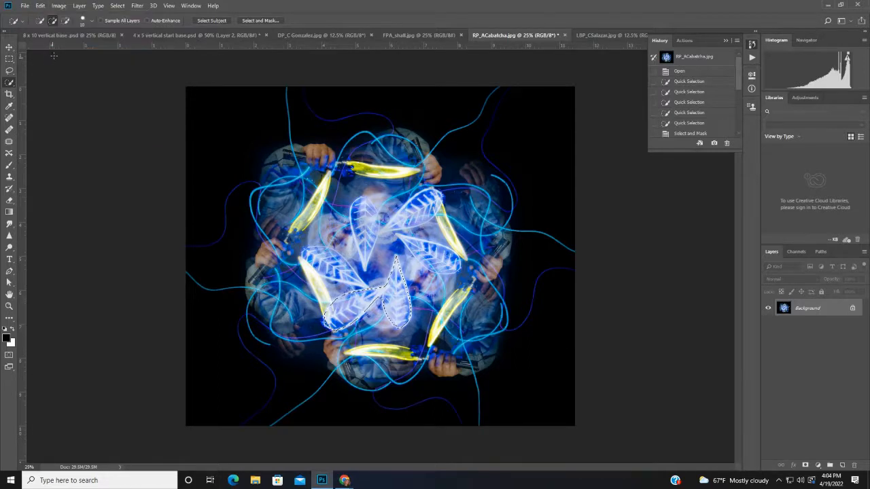
{"action": "left_click", "coordinate": [157, 35]}
{"action": "key", "text": "ctrl+v"}
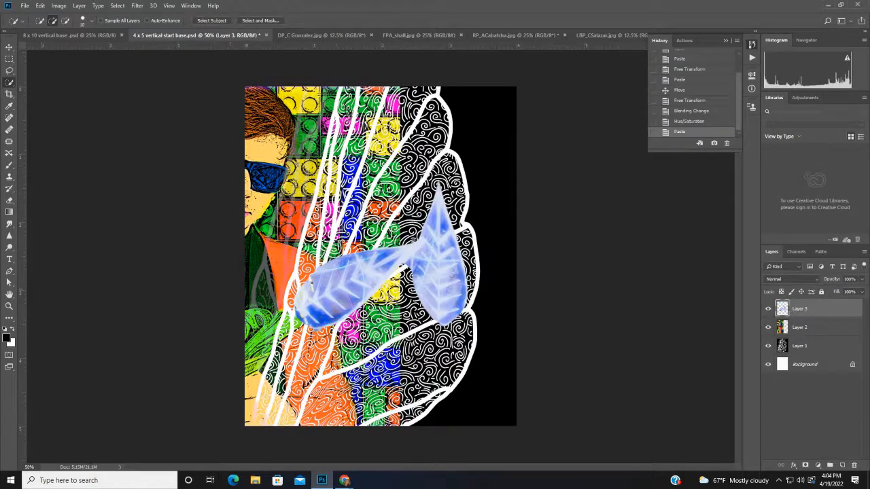
Move the pasted leaves to the canvas's lower-left corner, rotate them about 62° and scale them to about 50%
{"action": "left_click", "coordinate": [10, 46]}
{"action": "left_click_drag", "start_coordinate": [363, 287], "coordinate": [288, 376]}
{"action": "left_click_drag", "start_coordinate": [396, 277], "coordinate": [405, 399]}
{"action": "left_click_drag", "start_coordinate": [295, 373], "coordinate": [283, 383]}
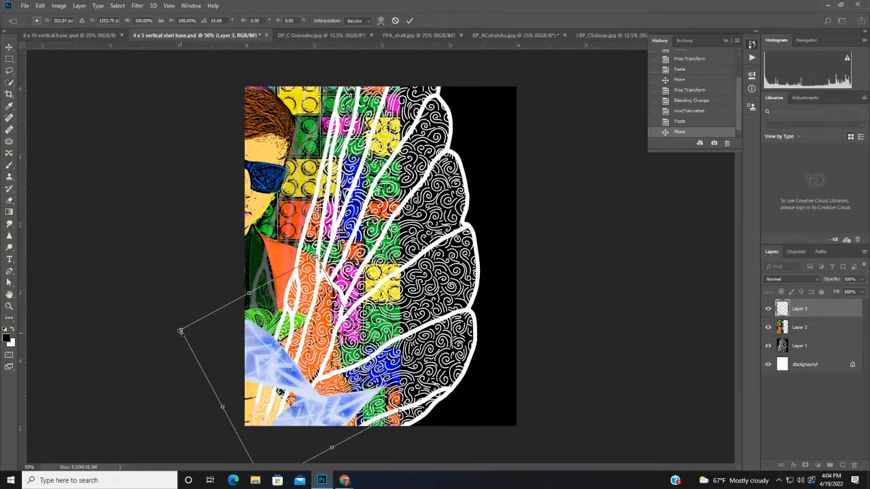
{"action": "left_click_drag", "start_coordinate": [180, 331], "coordinate": [246, 382]}
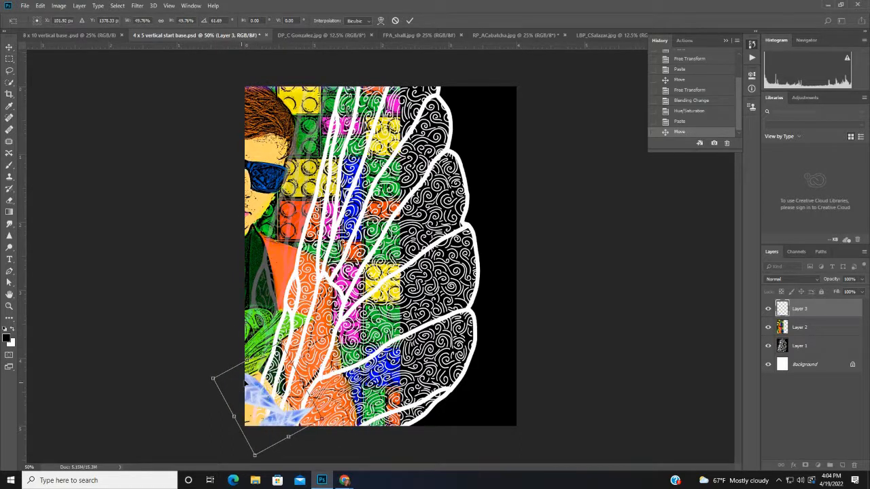
{"action": "left_click", "coordinate": [409, 20]}
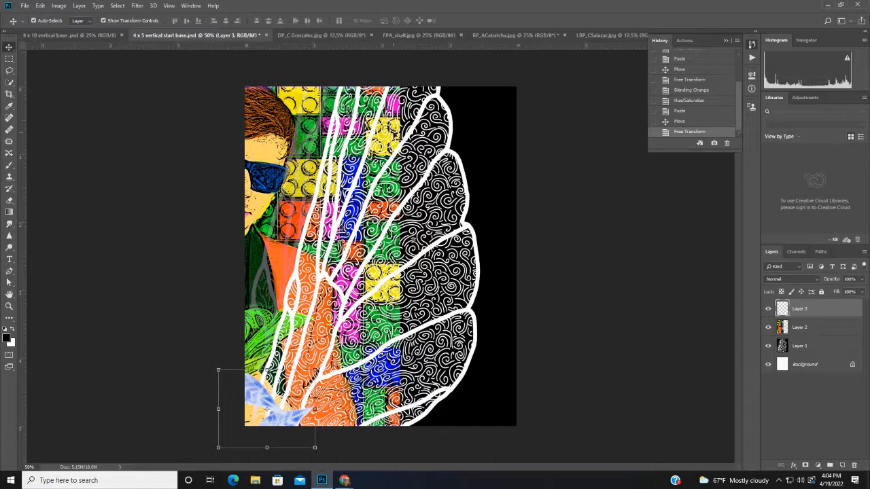
Open the "Our Culture Is Not Your Costume" stencil image from the LP Stencil project's Edited Light Painted images folder
{"action": "left_click", "coordinate": [522, 34]}
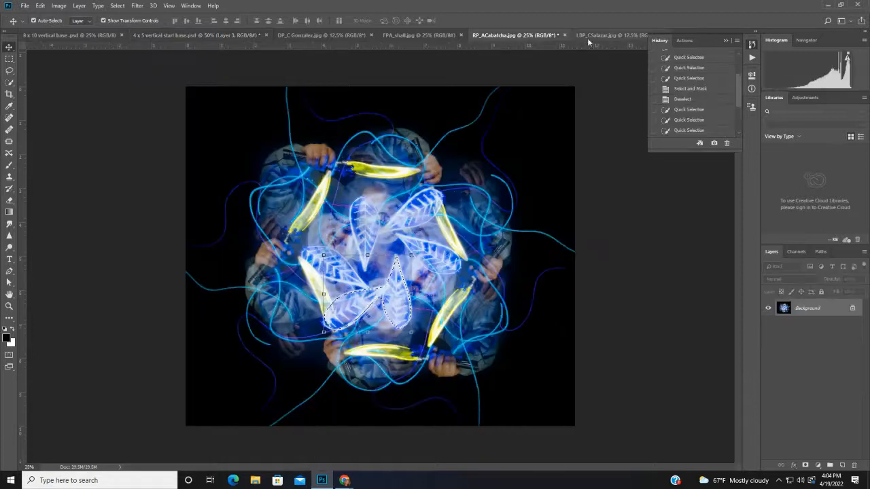
{"action": "left_click", "coordinate": [595, 36]}
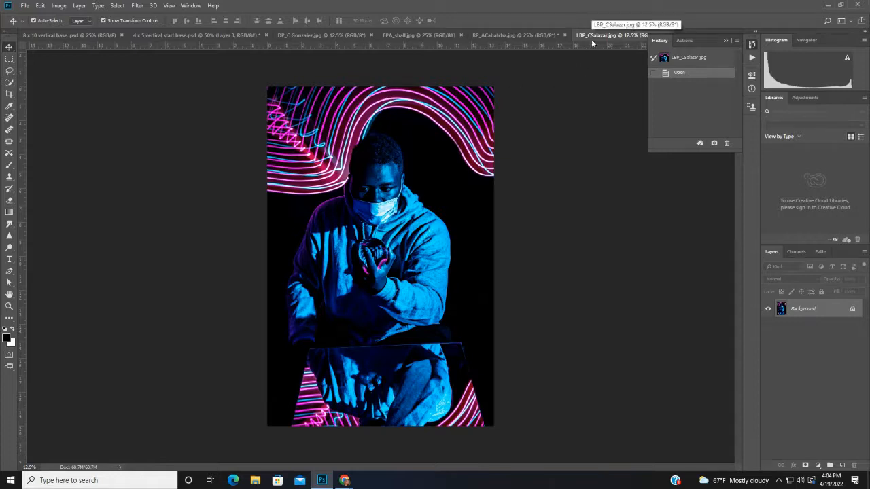
{"action": "left_click", "coordinate": [25, 6]}
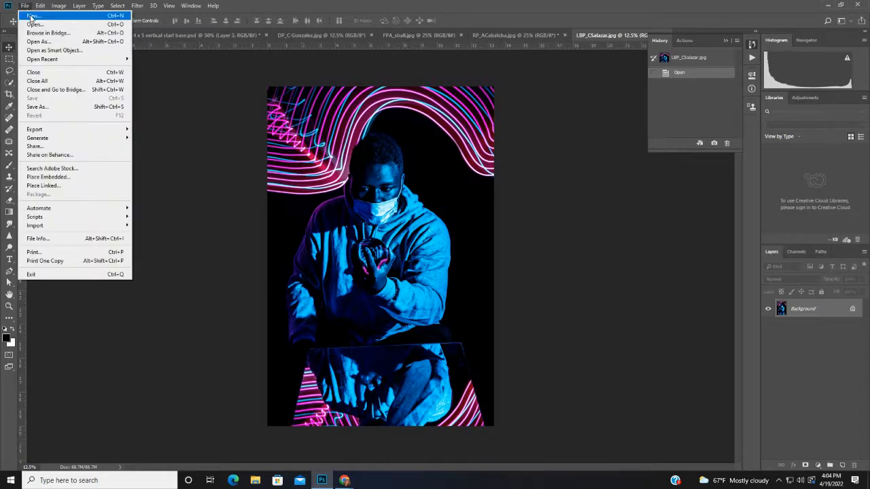
{"action": "left_click", "coordinate": [33, 25]}
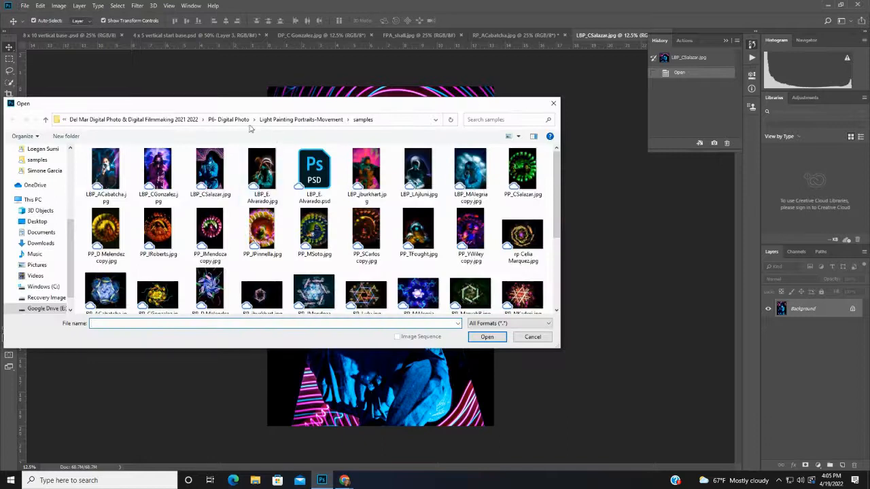
{"action": "left_click", "coordinate": [231, 120]}
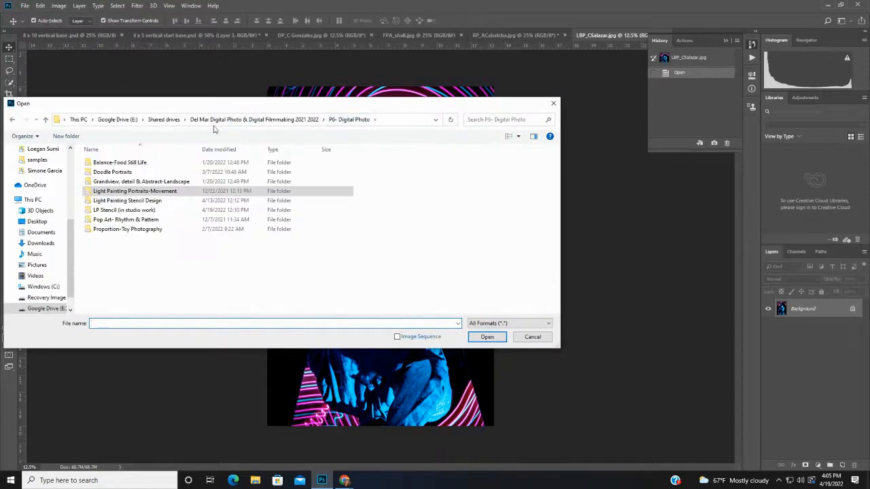
{"action": "double_click", "coordinate": [139, 214]}
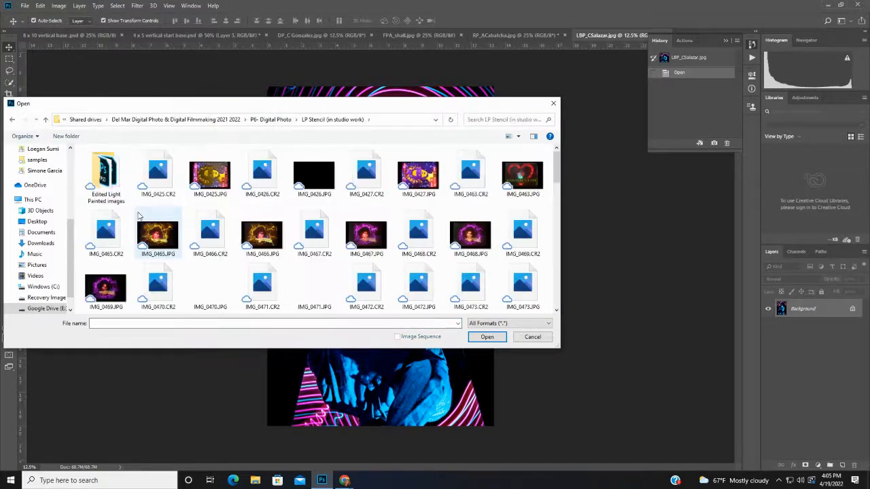
{"action": "double_click", "coordinate": [109, 183]}
{"action": "left_click", "coordinate": [300, 204]}
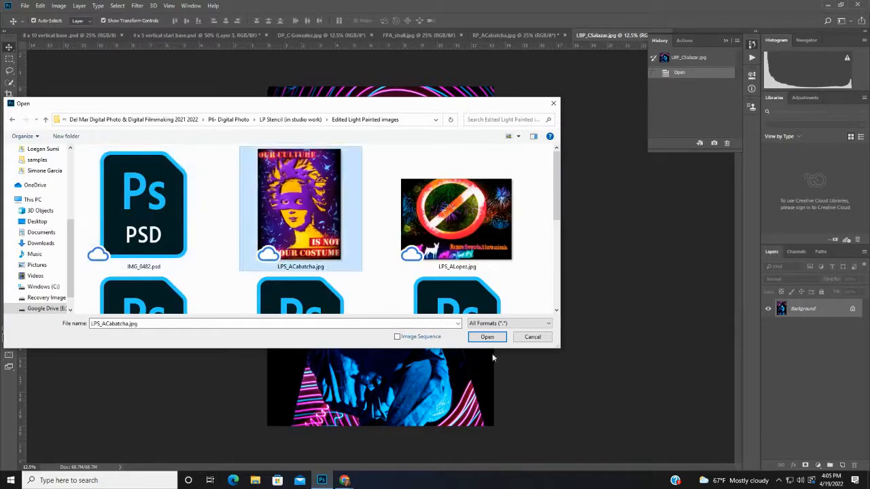
{"action": "left_click", "coordinate": [486, 337]}
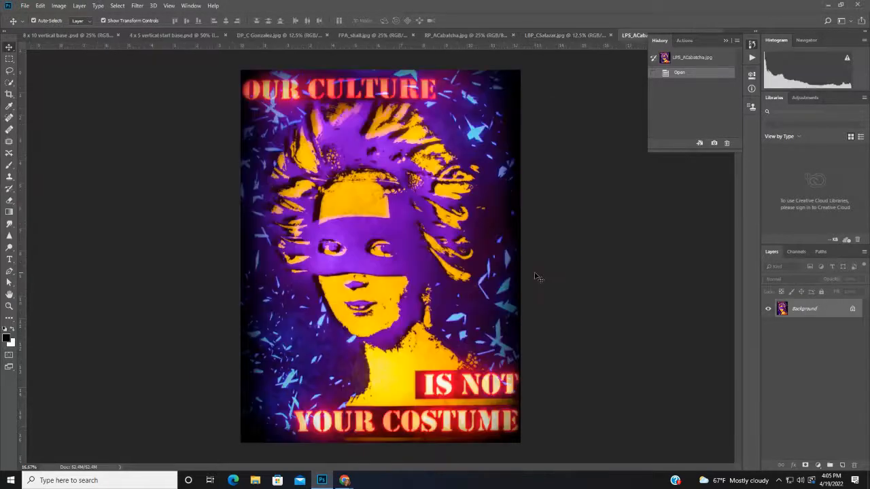
Copy a rectangular section around the masked face and paste it into the 4 x 5 vertical start base document
{"action": "left_click", "coordinate": [10, 59]}
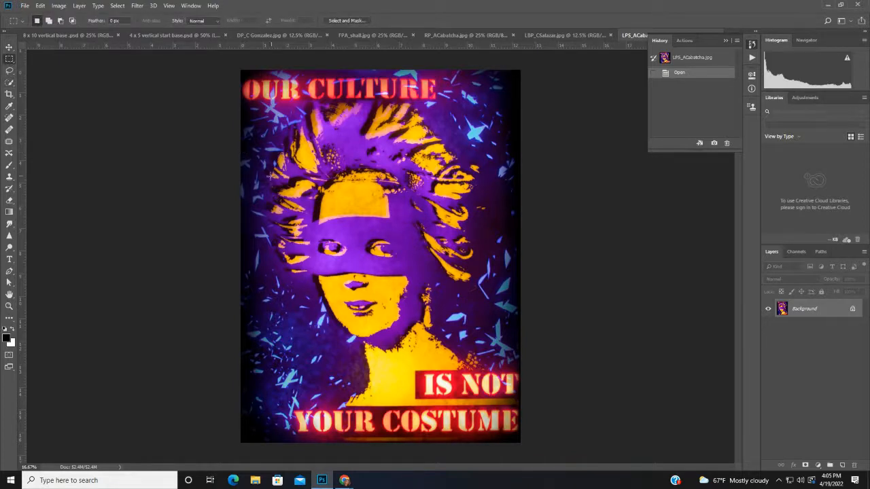
{"action": "left_click_drag", "start_coordinate": [238, 189], "coordinate": [418, 367]}
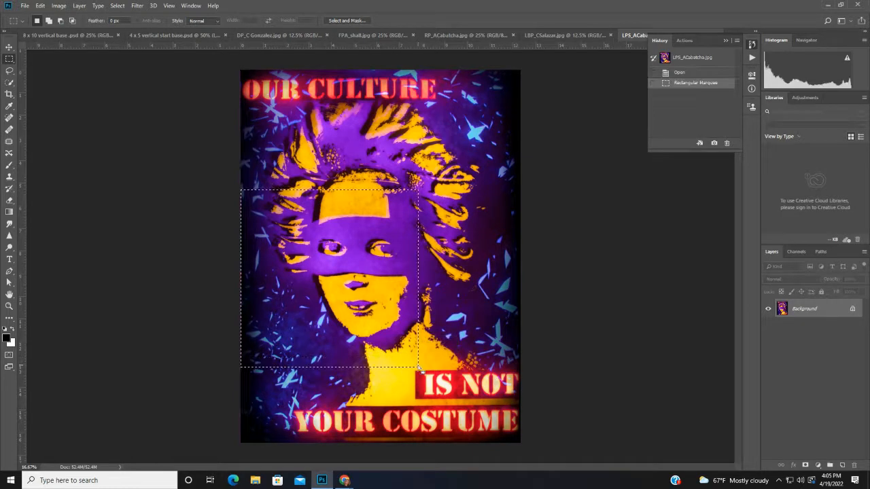
{"action": "left_click", "coordinate": [40, 5]}
{"action": "left_click", "coordinate": [48, 68]}
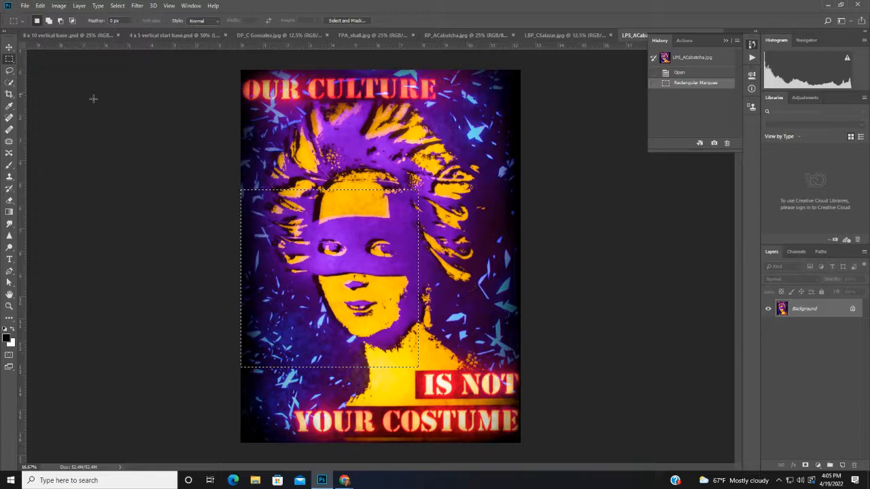
{"action": "left_click", "coordinate": [154, 37]}
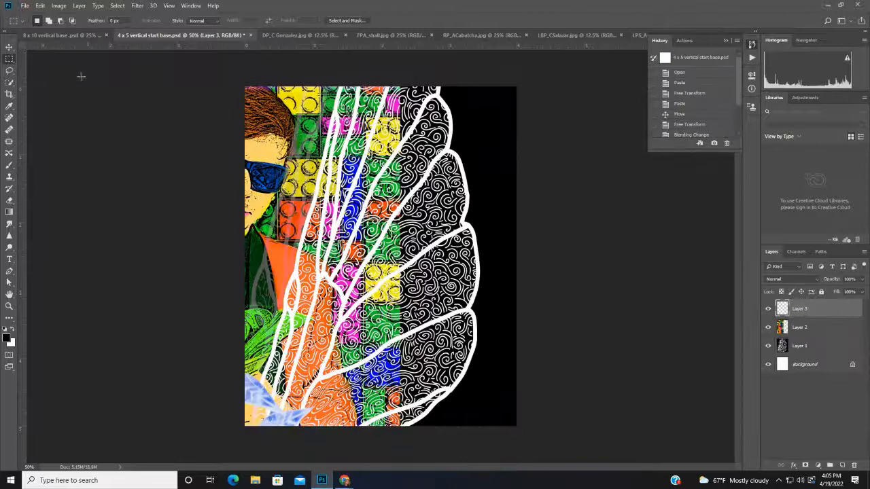
{"action": "left_click", "coordinate": [40, 5]}
{"action": "left_click", "coordinate": [45, 86]}
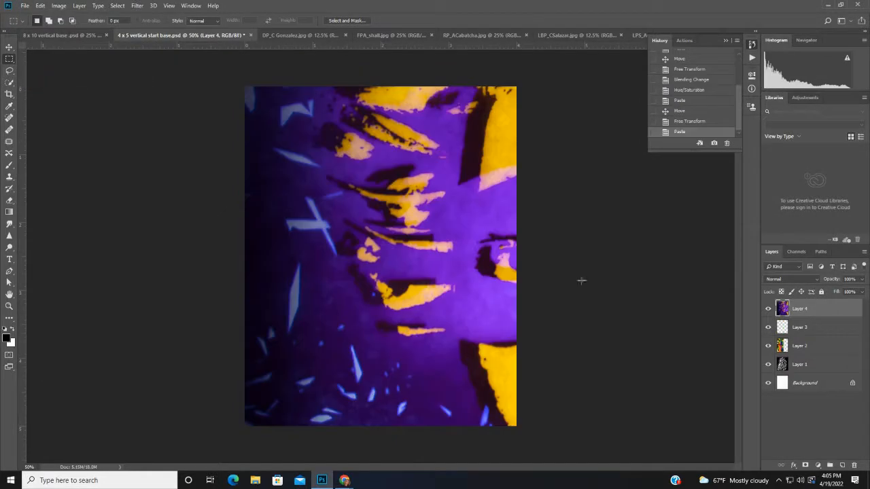
Scale the pasted face section to about 23% wide and 25% high and fit it into the canvas's lower-left corner
{"action": "key", "text": "ctrl+t"}
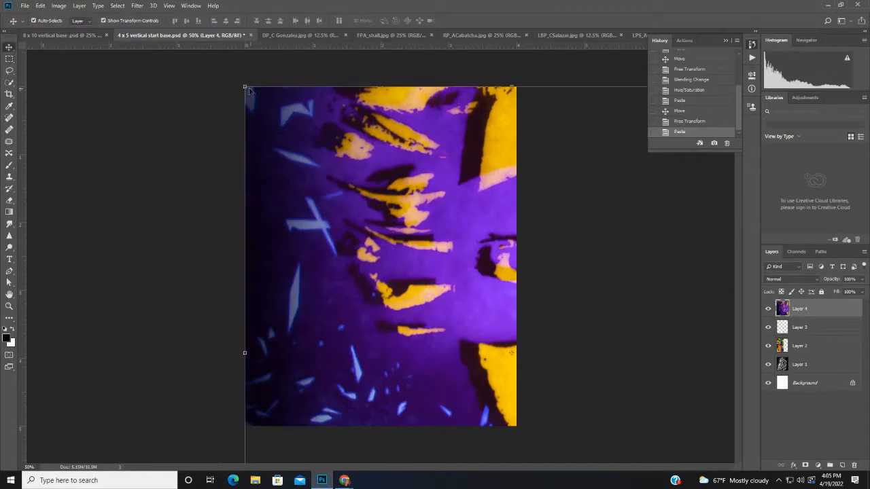
{"action": "left_click_drag", "start_coordinate": [245, 87], "coordinate": [425, 248]}
{"action": "left_click_drag", "start_coordinate": [471, 284], "coordinate": [624, 394]}
{"action": "left_click_drag", "start_coordinate": [627, 426], "coordinate": [275, 241]}
{"action": "left_click_drag", "start_coordinate": [350, 210], "coordinate": [349, 264]}
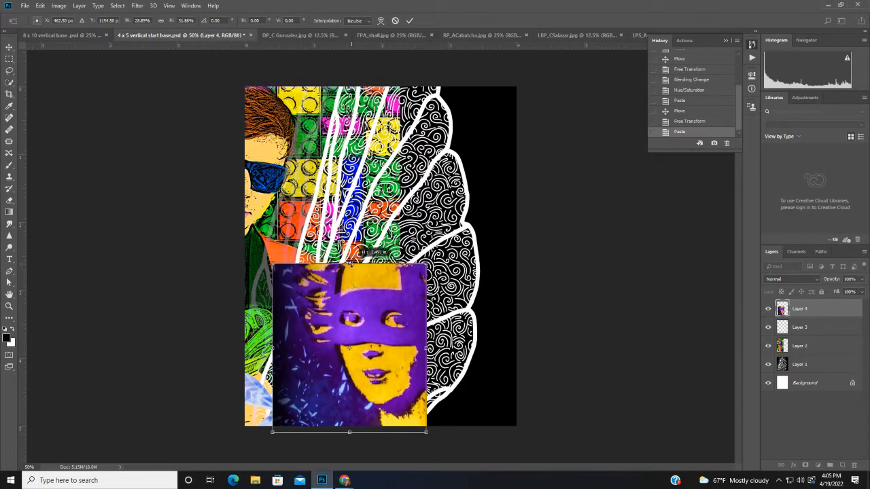
{"action": "left_click_drag", "start_coordinate": [271, 264], "coordinate": [310, 304]}
{"action": "left_click_drag", "start_coordinate": [367, 370], "coordinate": [308, 367]}
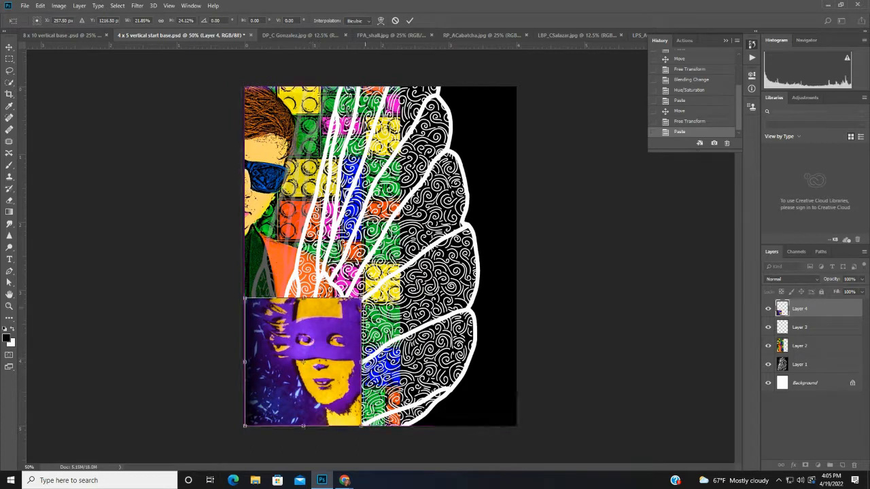
{"action": "left_click_drag", "start_coordinate": [361, 298], "coordinate": [366, 293]}
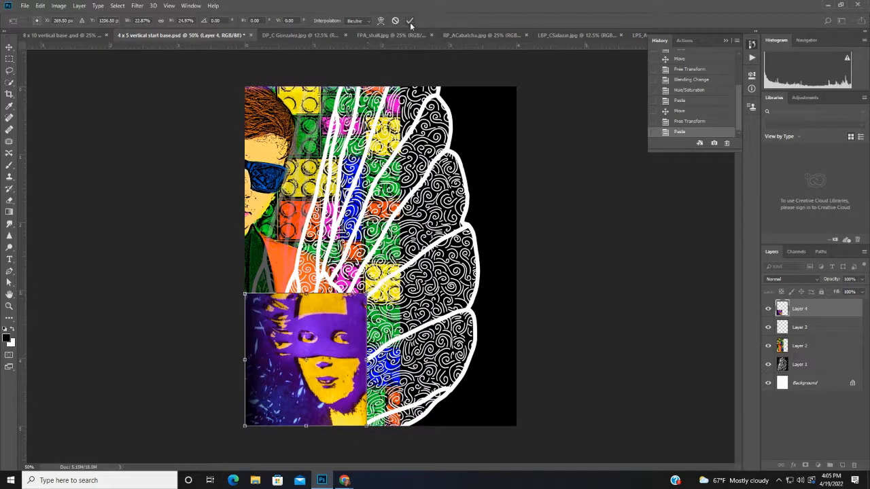
{"action": "key", "text": "Return"}
Check the blending example in the Fun Flippy Foto project directions and set the masked face layer to Hard Light
{"action": "mouse_move", "coordinate": [345, 481]}
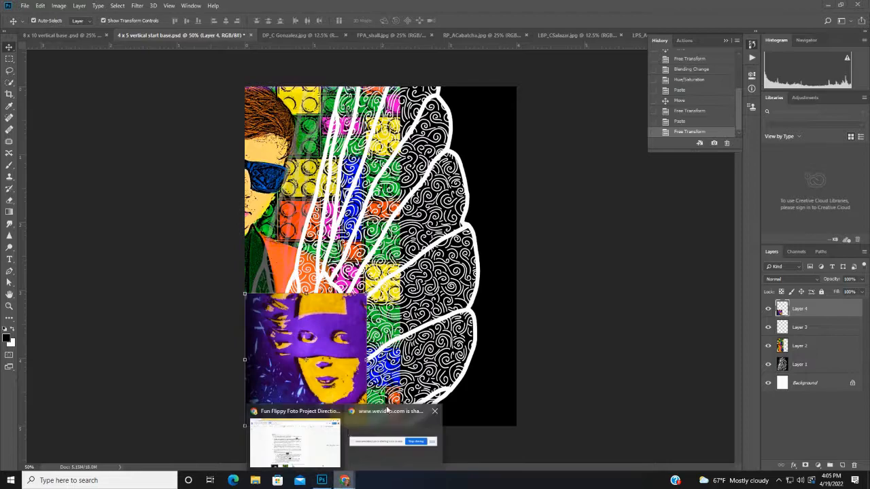
{"action": "left_click", "coordinate": [320, 452]}
{"action": "scroll", "coordinate": [408, 384], "scroll_direction": "down", "scroll_amount": 15}
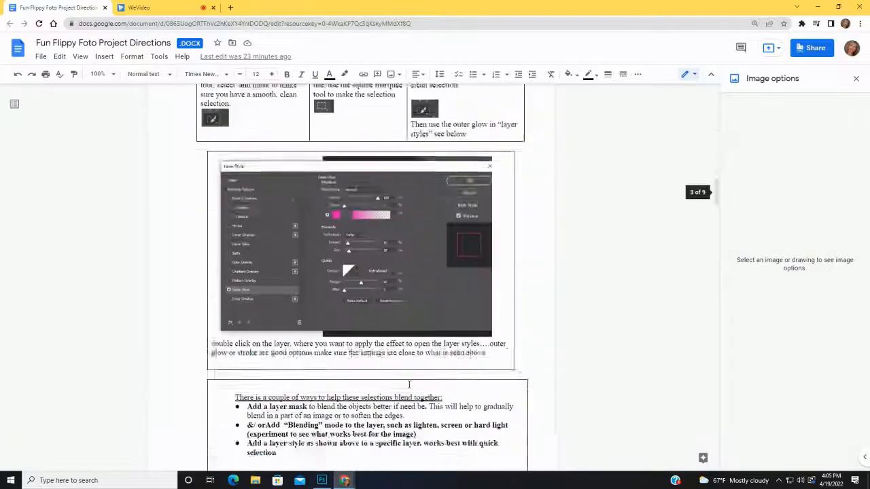
{"action": "scroll", "coordinate": [407, 384], "scroll_direction": "down", "scroll_amount": 4}
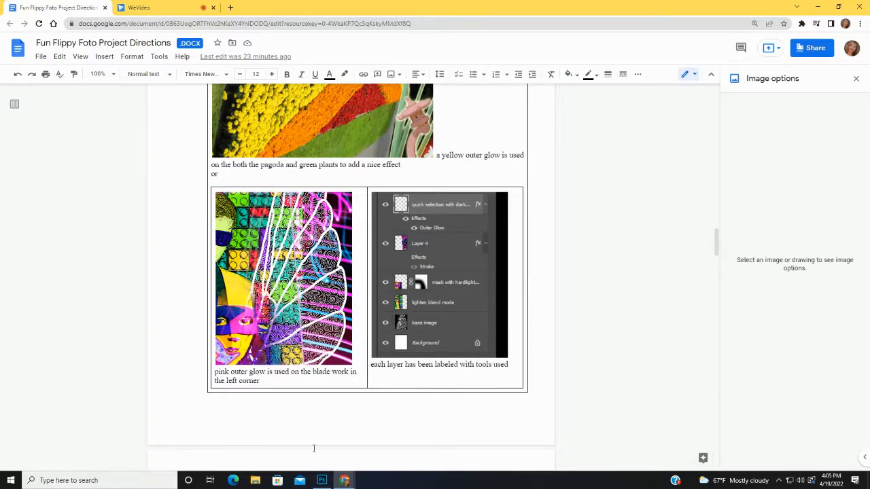
{"action": "left_click", "coordinate": [322, 480]}
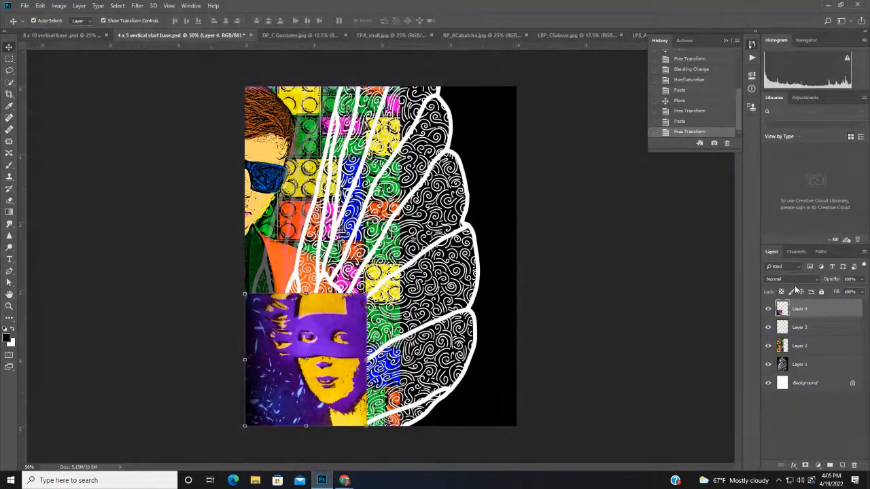
{"action": "left_click", "coordinate": [794, 279]}
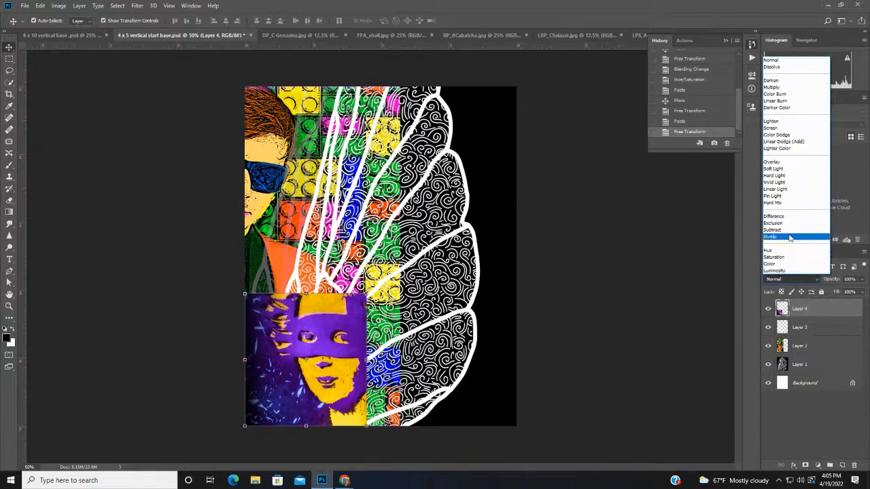
{"action": "left_click", "coordinate": [784, 177]}
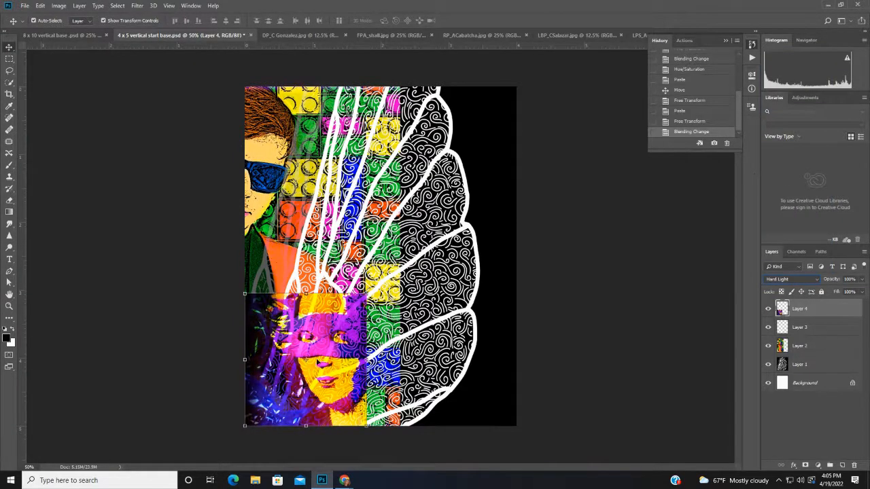
Shift the masked face partly past the canvas's left edge and move the leaf layer above it
{"action": "left_click_drag", "start_coordinate": [344, 386], "coordinate": [307, 392]}
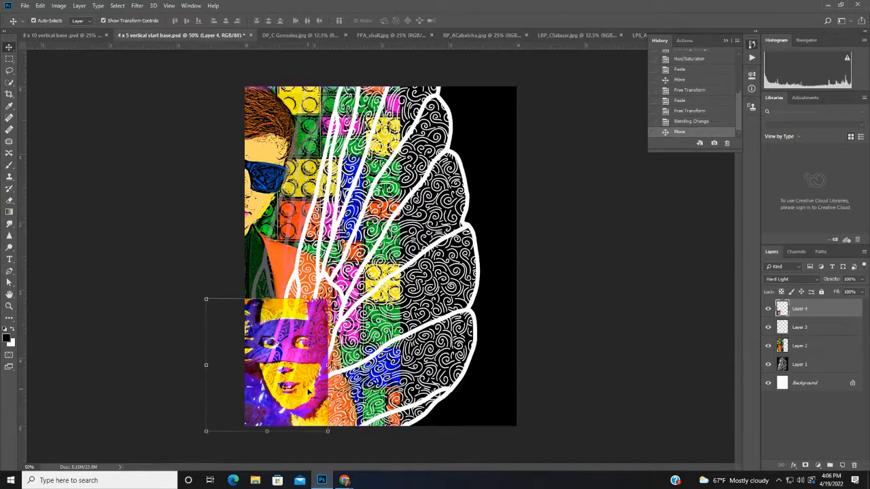
{"action": "left_click_drag", "start_coordinate": [797, 327], "coordinate": [823, 309]}
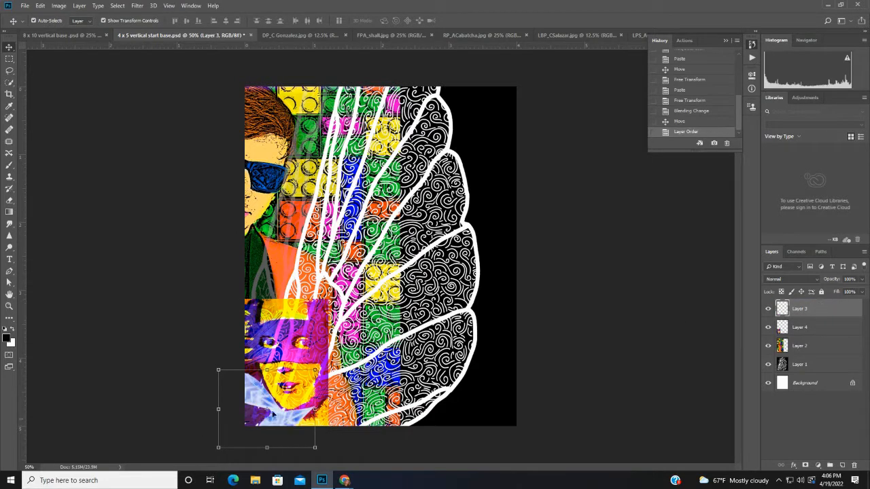
Rename the wing layer "base", the pop art layer "MT with lighten" and the masked face layer "MT with hardlight"
{"action": "double_click", "coordinate": [803, 364]}
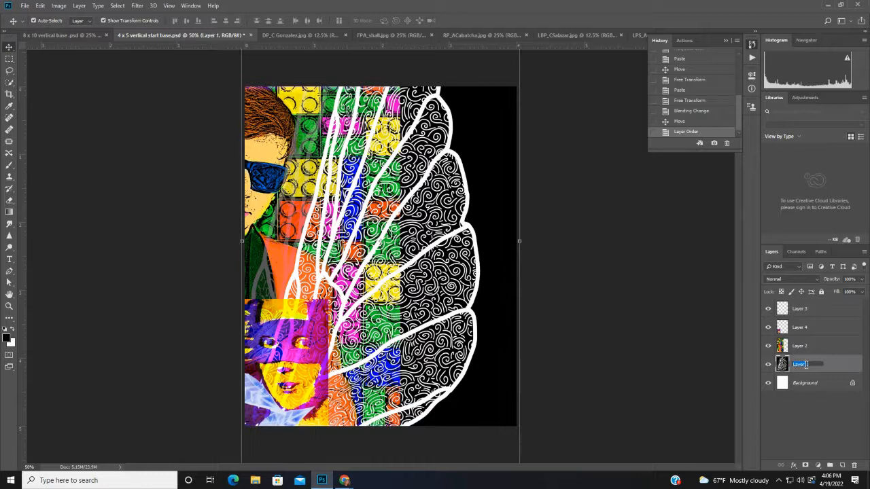
{"action": "double_click", "coordinate": [799, 346]}
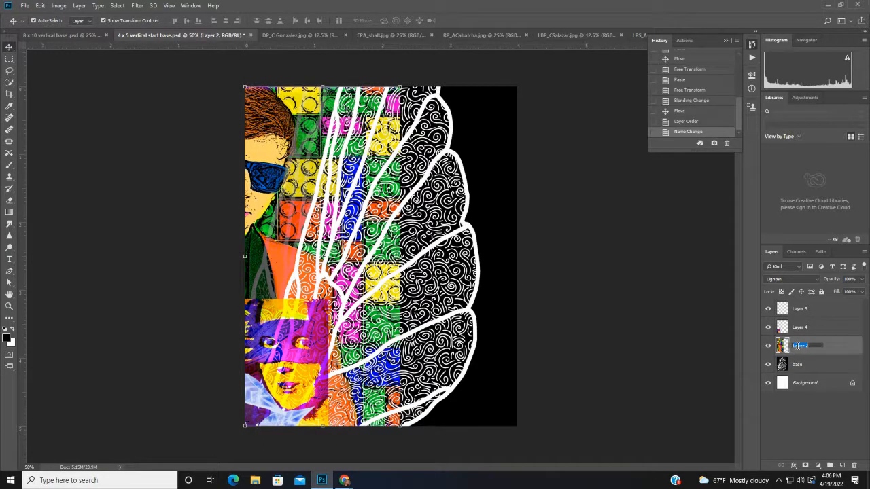
{"action": "type", "text": "MT with lighten"}
{"action": "double_click", "coordinate": [805, 327]}
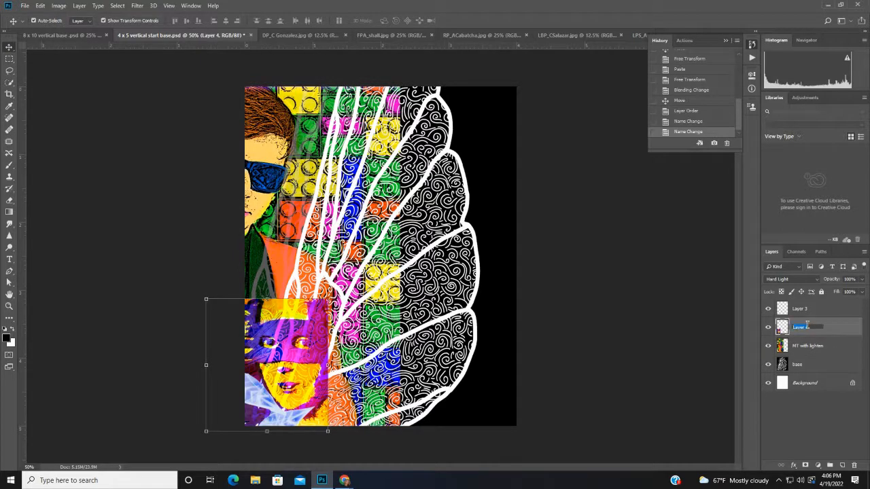
{"action": "type", "text": "MT with hardlight"}
{"action": "key", "text": "Return"}
Rename the leaf layer "QS" and check the labelled layer example in the project directions
{"action": "left_click", "coordinate": [797, 310]}
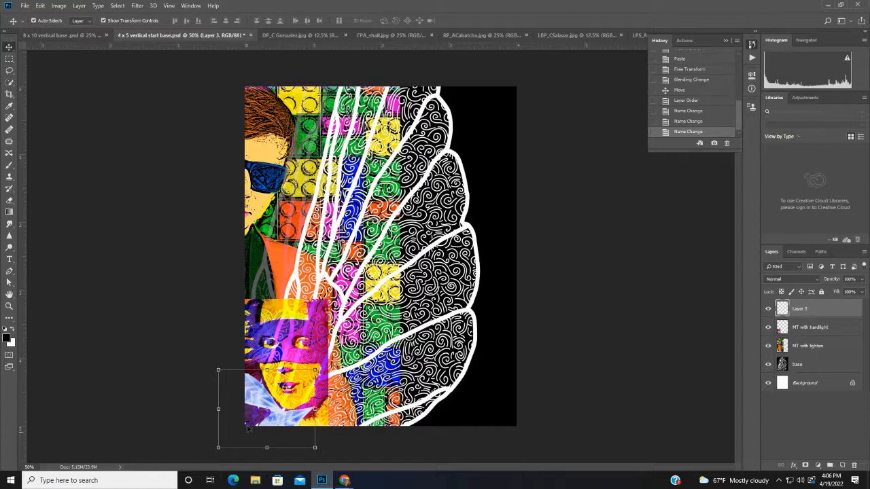
{"action": "double_click", "coordinate": [800, 310]}
{"action": "type", "text": "C"}
{"action": "double_click", "coordinate": [793, 307]}
{"action": "key", "text": "Return"}
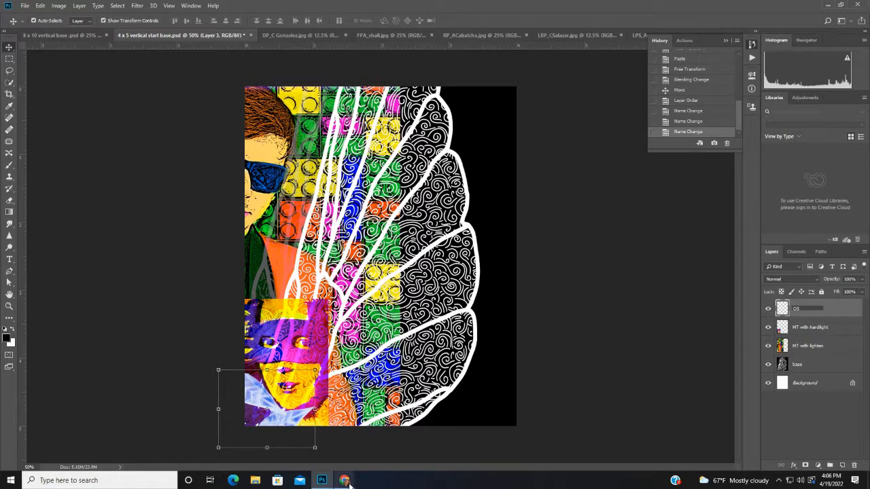
{"action": "mouse_move", "coordinate": [348, 482]}
{"action": "left_click", "coordinate": [318, 454]}
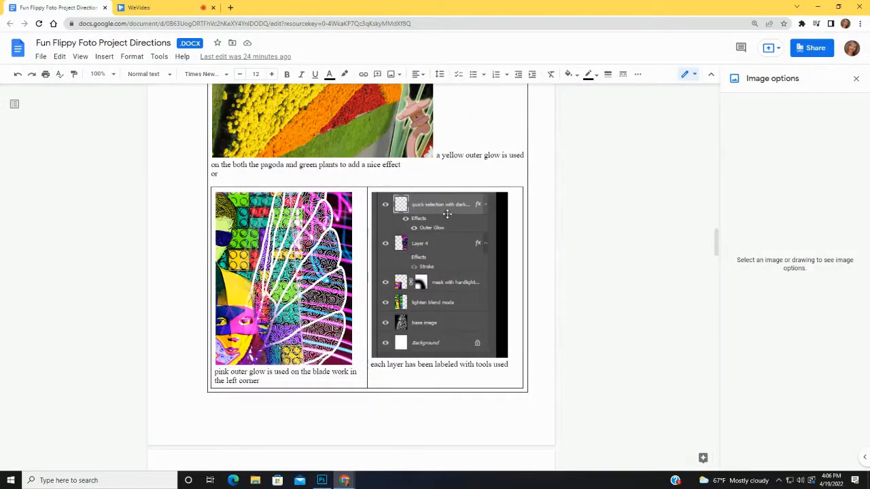
{"action": "left_click", "coordinate": [322, 480]}
Return to Photoshop and try the darkening blend modes, including Darker Color, Multiply and Linear Burn, on the QS layer
{"action": "left_click", "coordinate": [788, 280]}
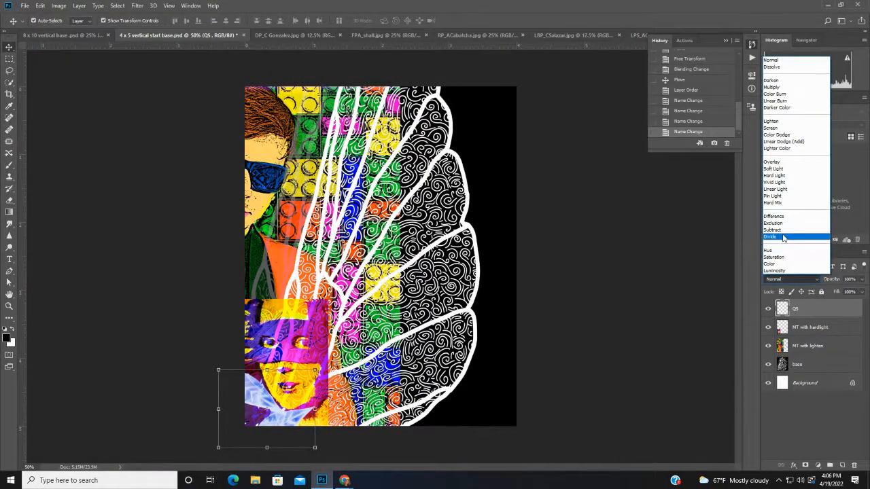
{"action": "left_click", "coordinate": [774, 108]}
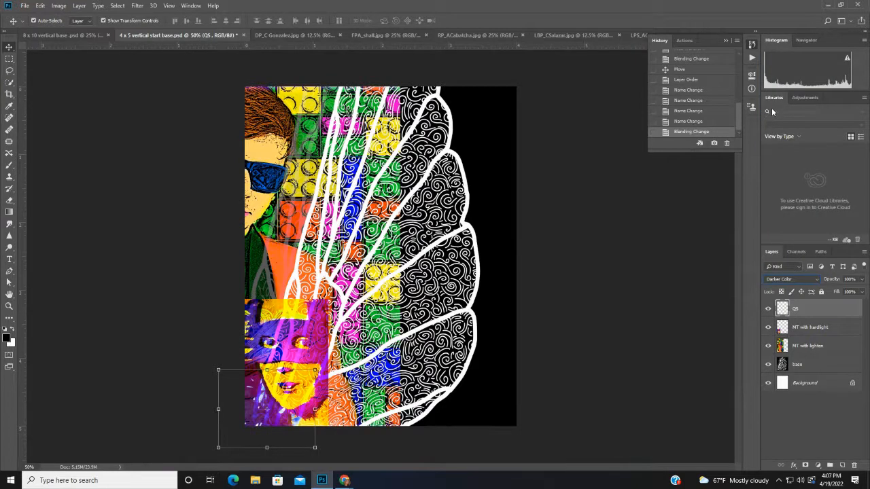
{"action": "left_click", "coordinate": [804, 281]}
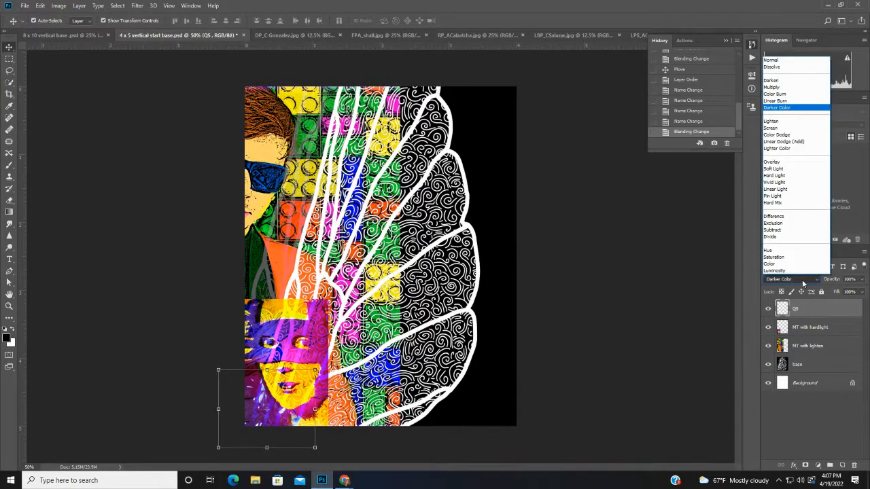
{"action": "left_click", "coordinate": [804, 281]}
{"action": "key", "text": "Up"}
{"action": "key", "text": "Up"}
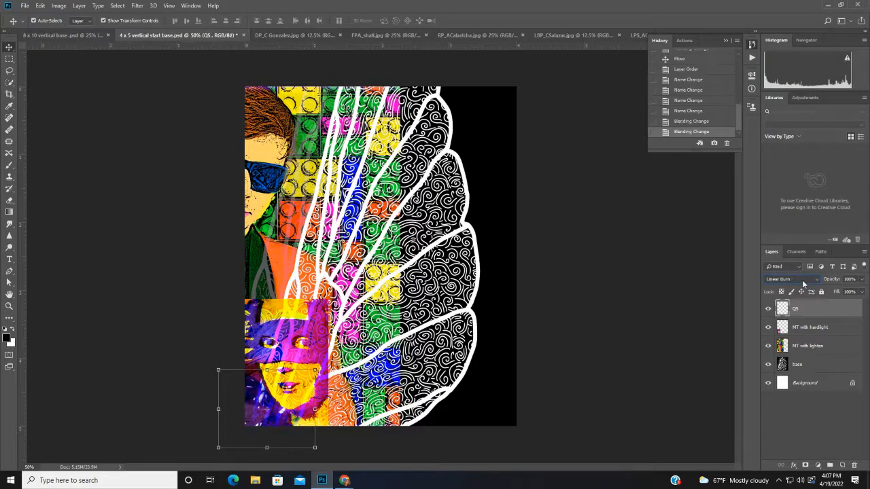
{"action": "key", "text": "Up"}
{"action": "key", "text": "Up"}
{"action": "key", "text": "Up"}
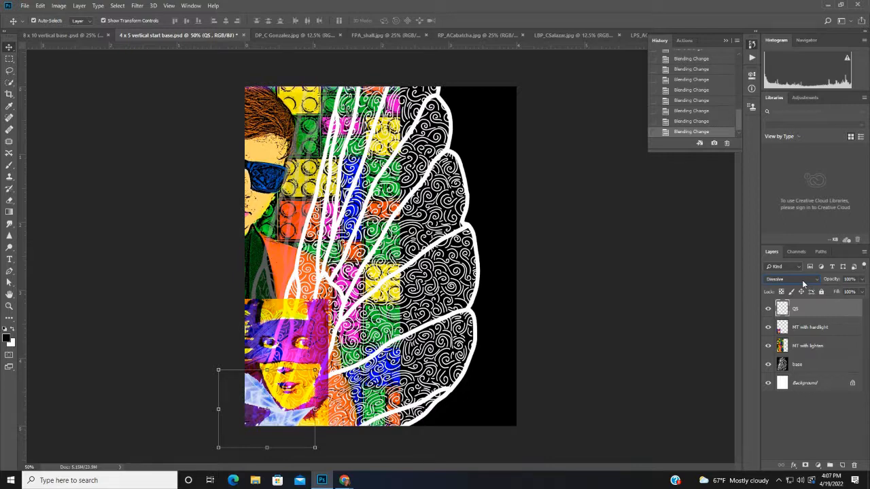
{"action": "key", "text": "Down"}
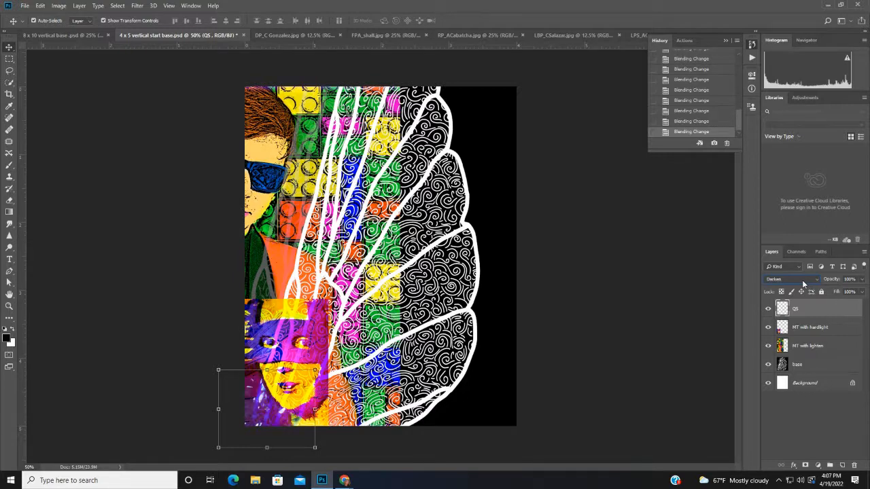
{"action": "key", "text": "Down"}
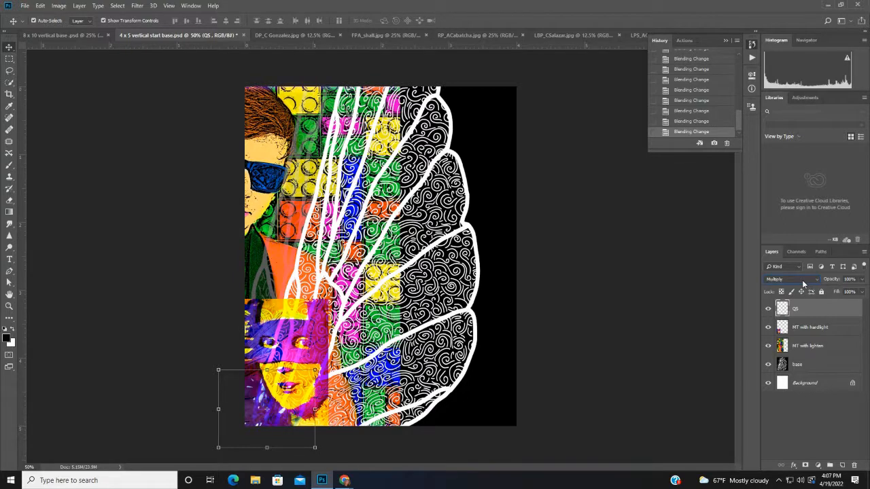
{"action": "key", "text": "Down"}
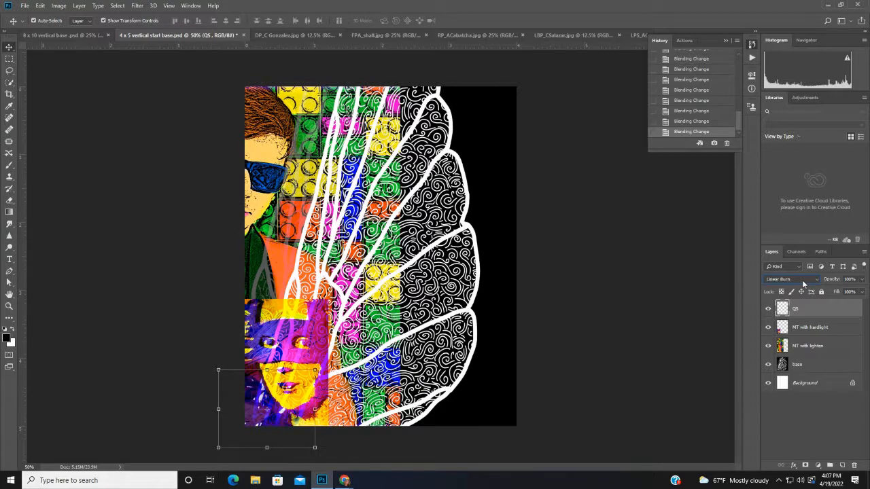
Compare the Lighten and Screen blend modes on the QS layer and set it to Lighten
{"action": "scroll", "coordinate": [802, 280], "scroll_direction": "down", "scroll_amount": 1}
{"action": "scroll", "coordinate": [802, 280], "scroll_direction": "down", "scroll_amount": 1}
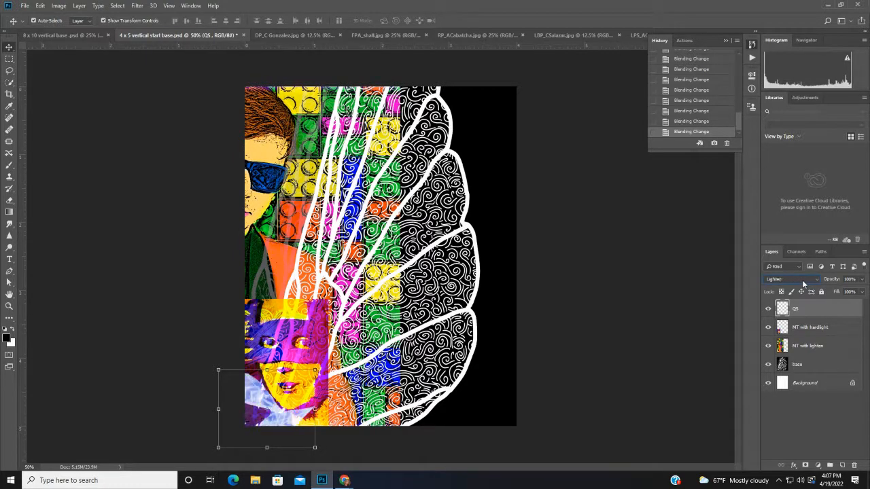
{"action": "scroll", "coordinate": [802, 280], "scroll_direction": "down", "scroll_amount": 1}
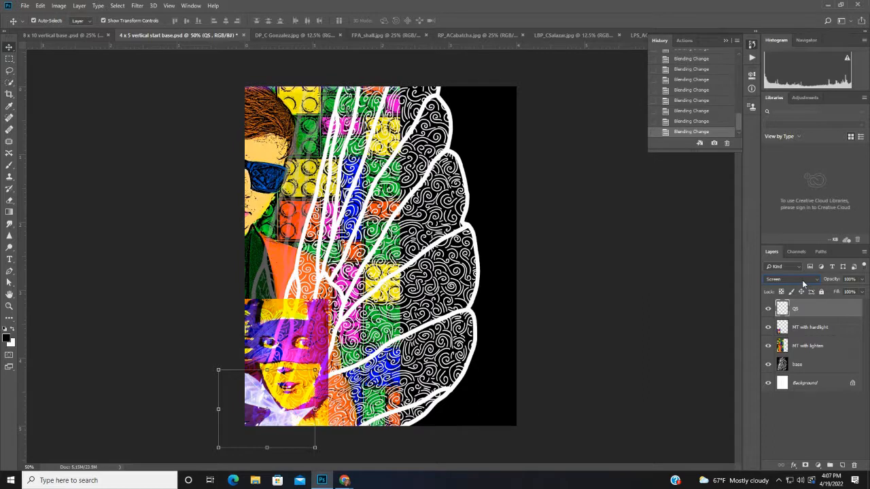
{"action": "scroll", "coordinate": [801, 280], "scroll_direction": "down", "scroll_amount": 1}
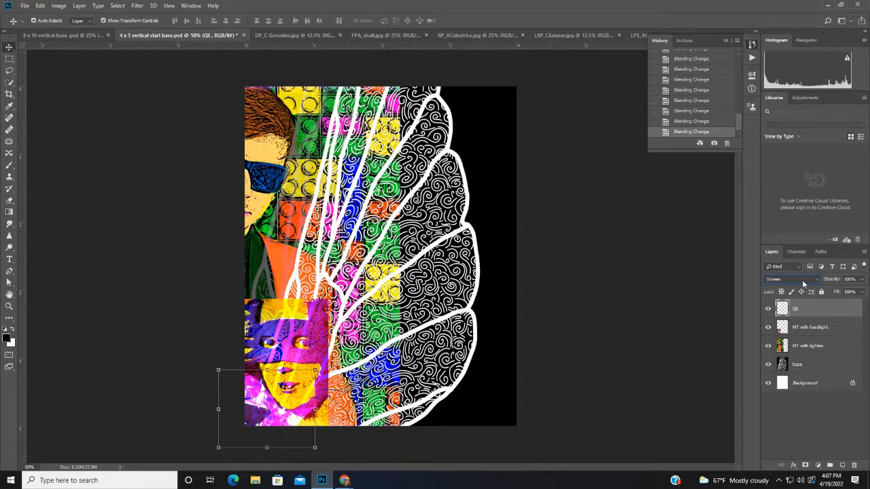
{"action": "scroll", "coordinate": [802, 280], "scroll_direction": "up", "scroll_amount": 1}
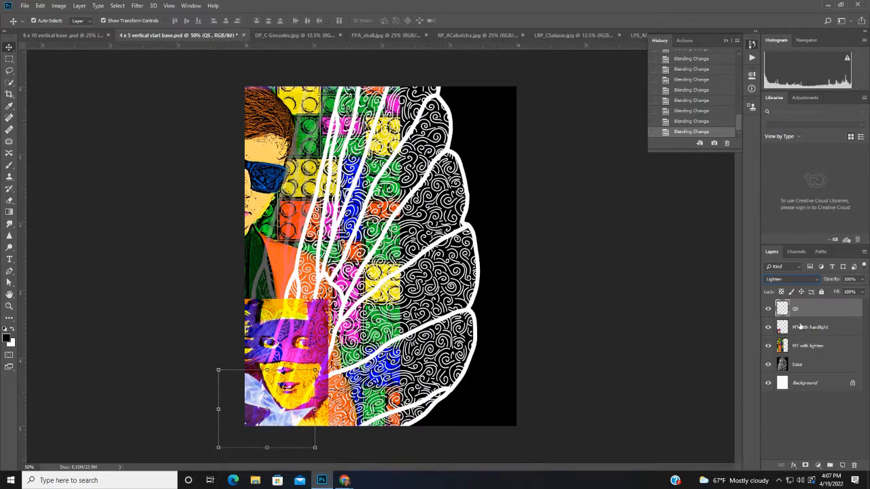
Rename the QS layer "QS lighten"
{"action": "double_click", "coordinate": [805, 311]}
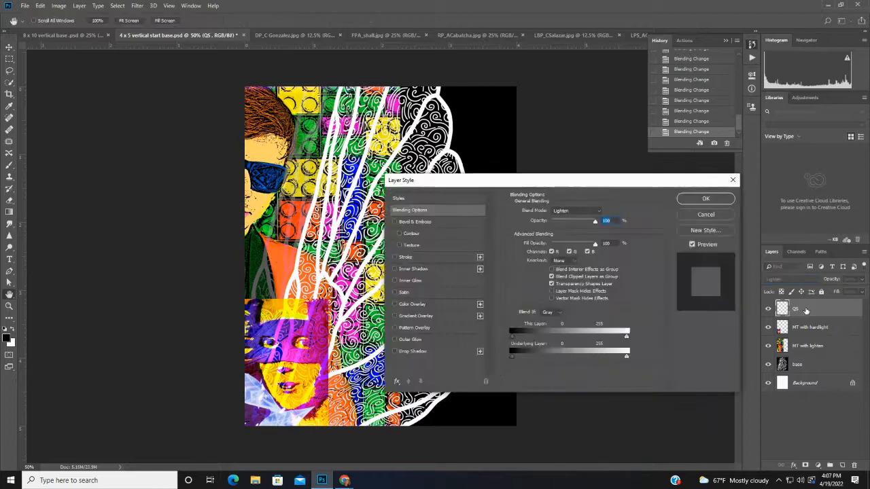
{"action": "key", "text": "Return"}
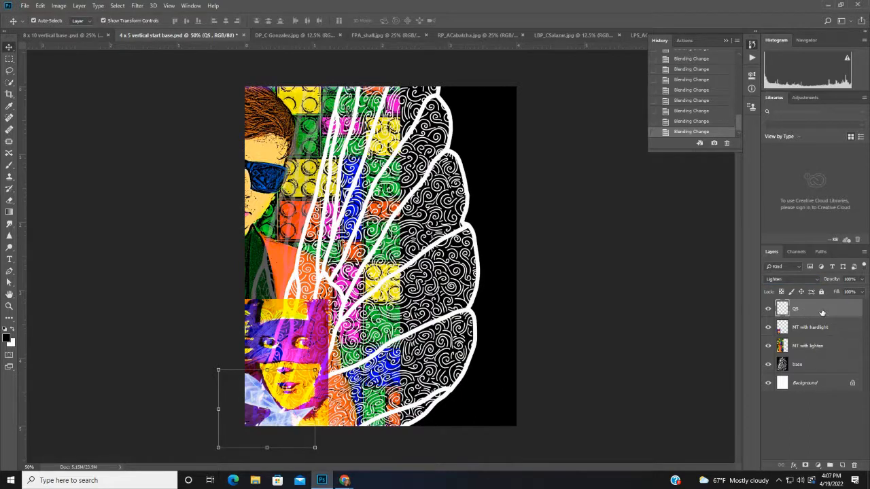
{"action": "right_click", "coordinate": [821, 312]}
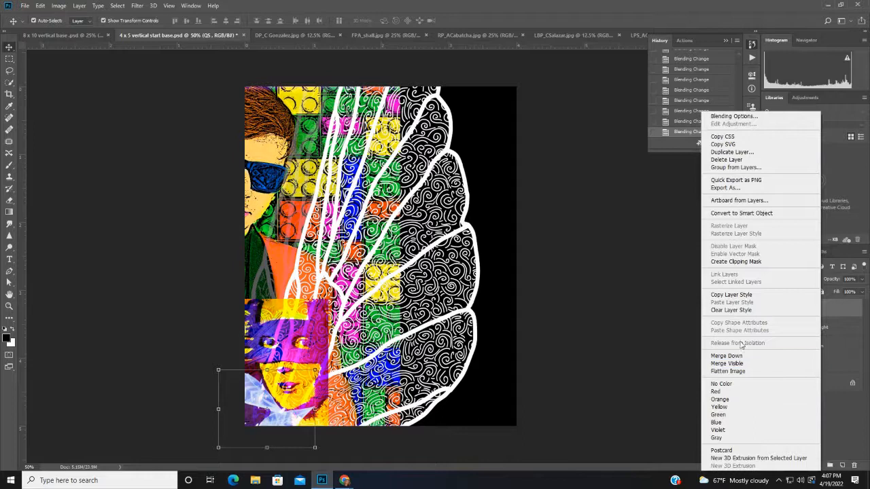
{"action": "left_click", "coordinate": [831, 302]}
{"action": "double_click", "coordinate": [797, 309]}
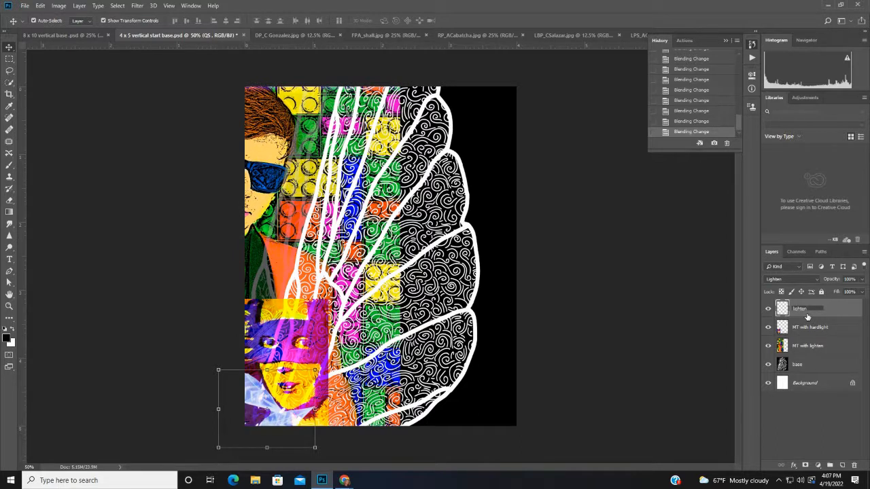
{"action": "key", "text": "Return"}
{"action": "double_click", "coordinate": [801, 310]}
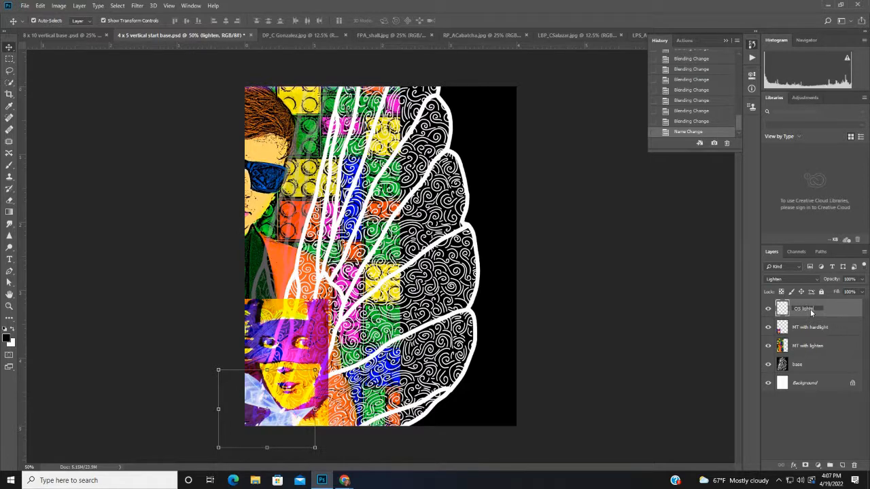
{"action": "key", "text": "Return"}
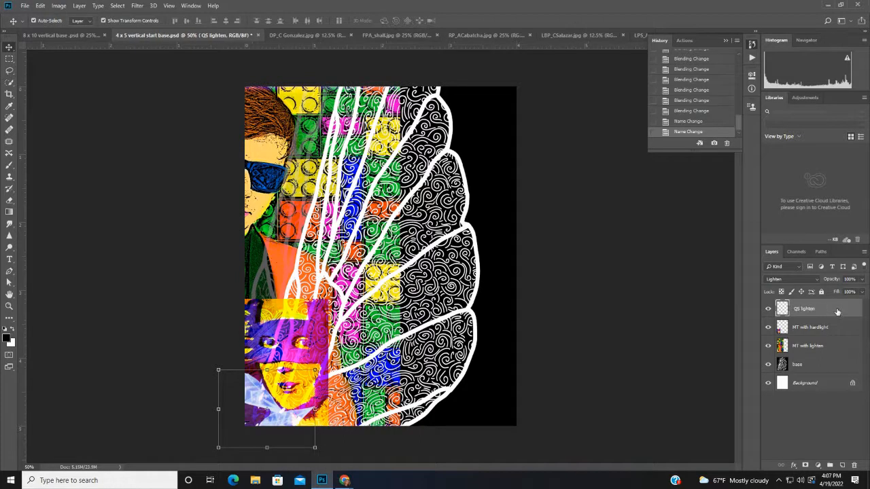
Apply a Hue/Saturation adjustment to the "QS lighten" layer with hue +82 and saturation +61
{"action": "left_click", "coordinate": [59, 6]}
{"action": "mouse_move", "coordinate": [68, 28]}
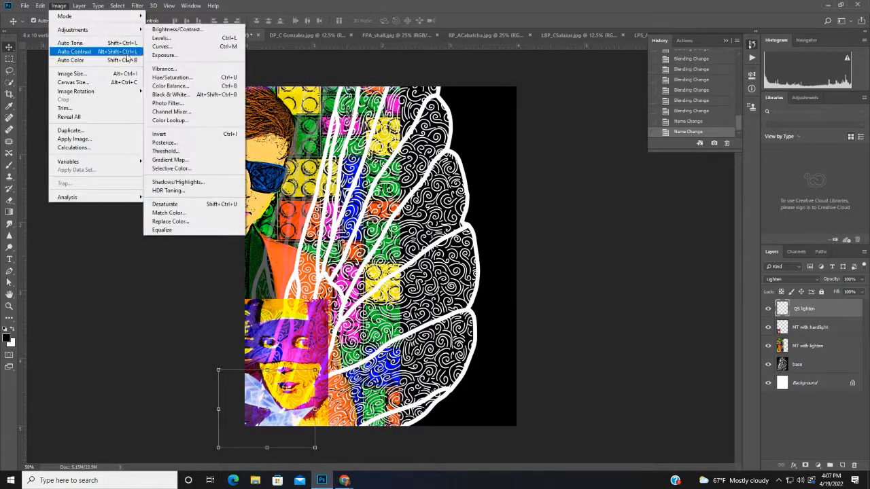
{"action": "left_click", "coordinate": [167, 78]}
{"action": "left_click_drag", "start_coordinate": [692, 176], "coordinate": [719, 197]}
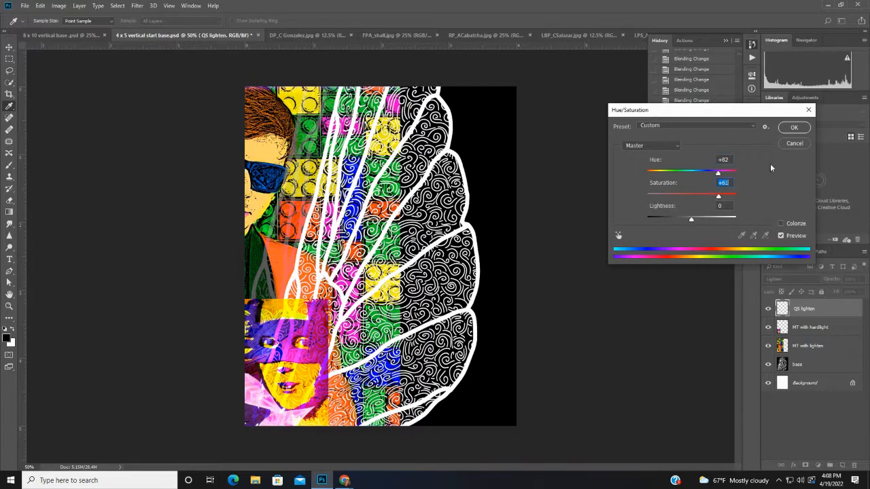
{"action": "left_click", "coordinate": [794, 127]}
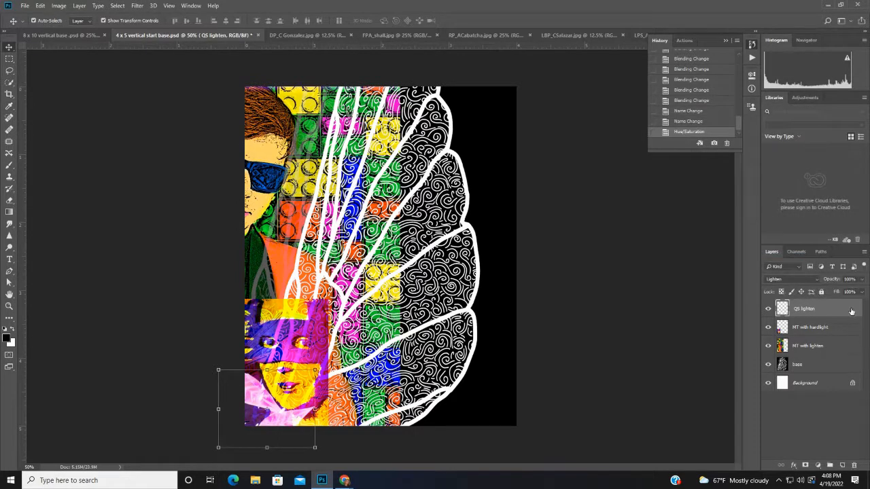
Check the outer glow example in the Fun Flippy Foto project directions and return to Photoshop, closing the layer style settings
{"action": "double_click", "coordinate": [851, 311]}
{"action": "mouse_move", "coordinate": [344, 480]}
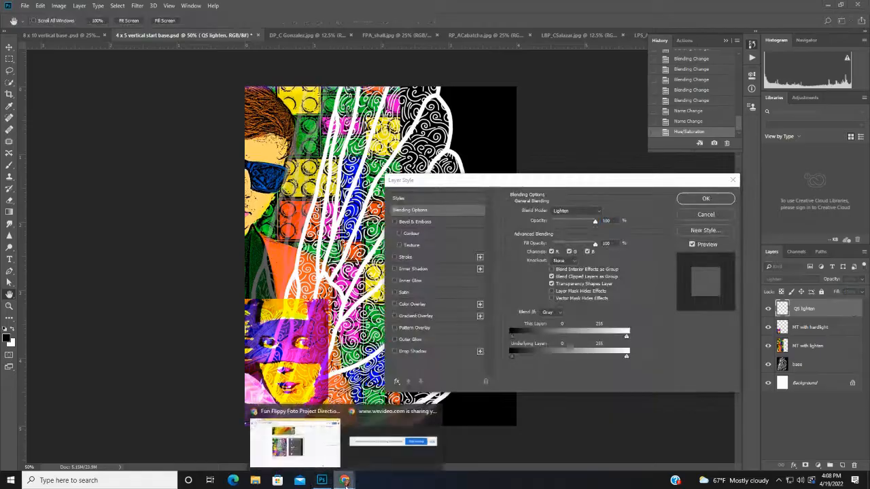
{"action": "left_click", "coordinate": [295, 442]}
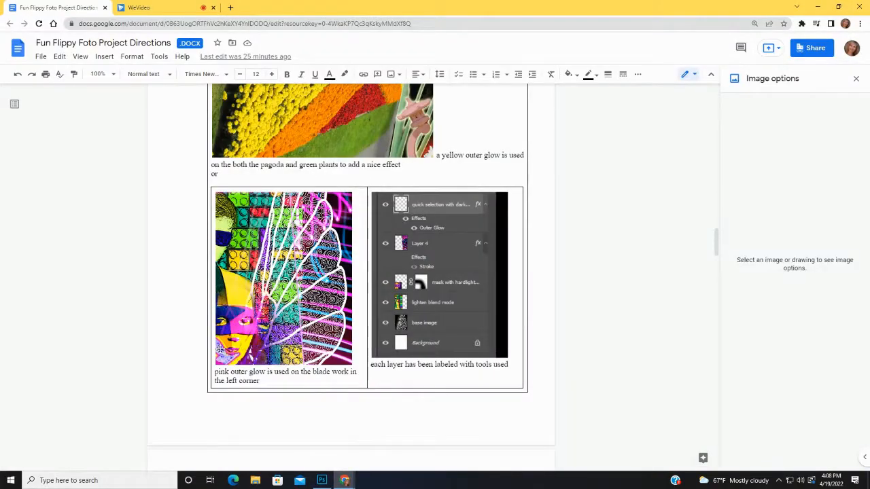
{"action": "left_click", "coordinate": [322, 480]}
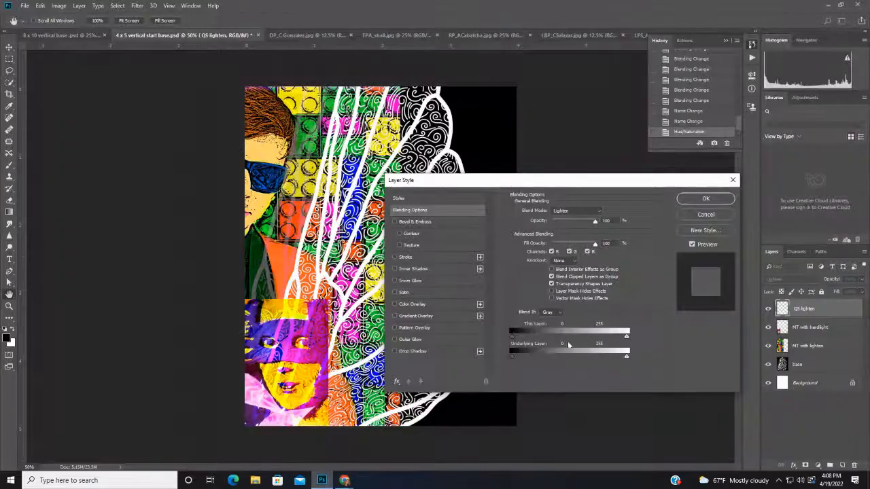
{"action": "left_click", "coordinate": [710, 199]}
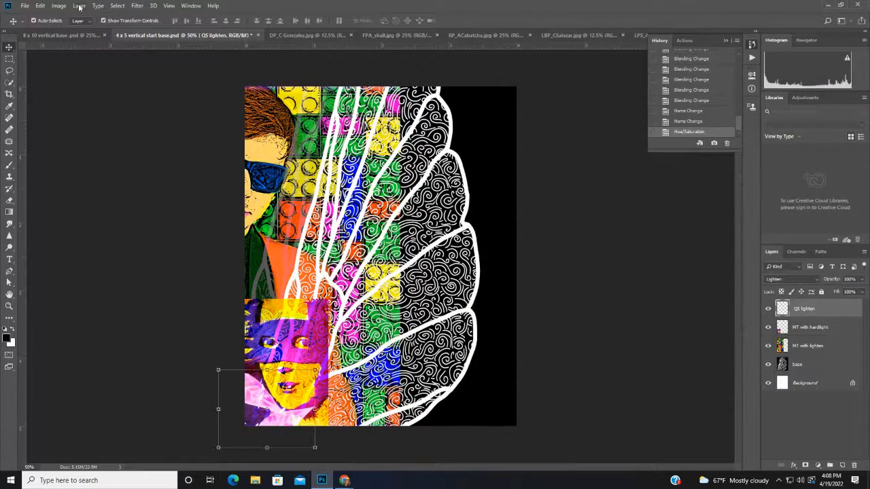
Apply another Hue/Saturation adjustment to the "QS lighten" layer with hue -52 and saturation +14
{"action": "left_click", "coordinate": [59, 5]}
{"action": "mouse_move", "coordinate": [67, 30]}
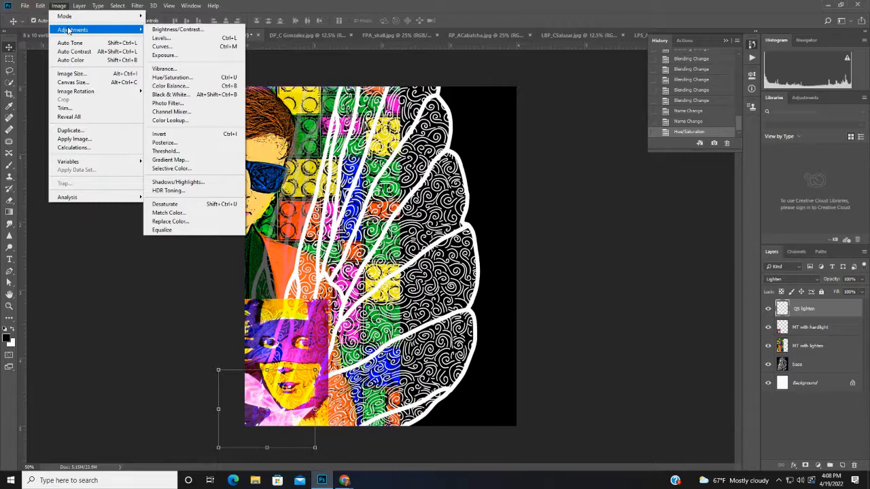
{"action": "left_click", "coordinate": [178, 77]}
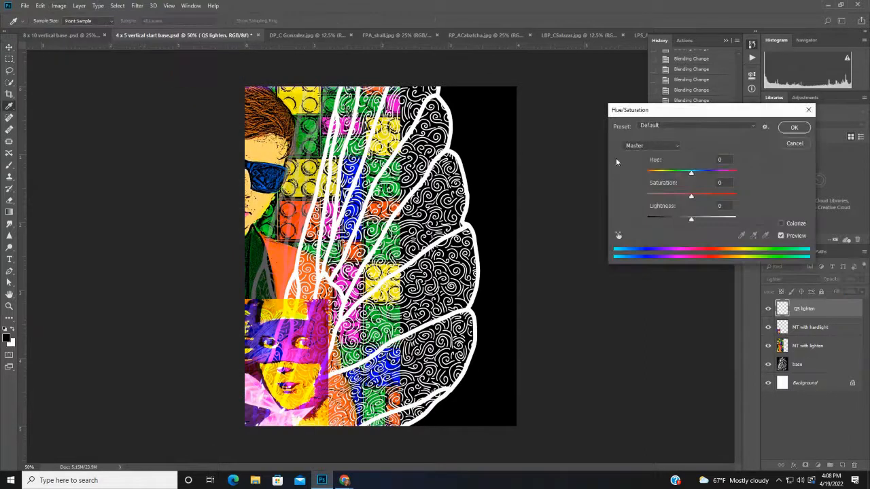
{"action": "left_click_drag", "start_coordinate": [691, 174], "coordinate": [698, 198]}
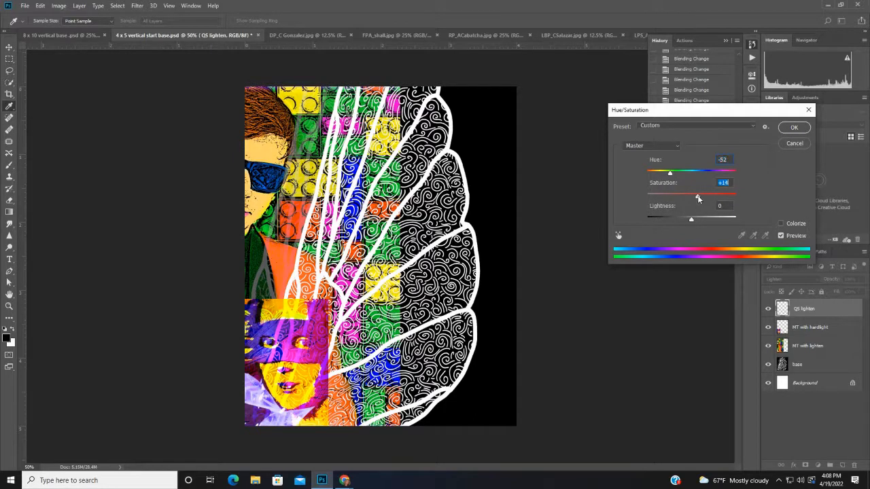
{"action": "left_click", "coordinate": [793, 128]}
Add an Outer Glow effect to the "QS lighten" layer with the blend mode set to Normal
{"action": "double_click", "coordinate": [844, 312]}
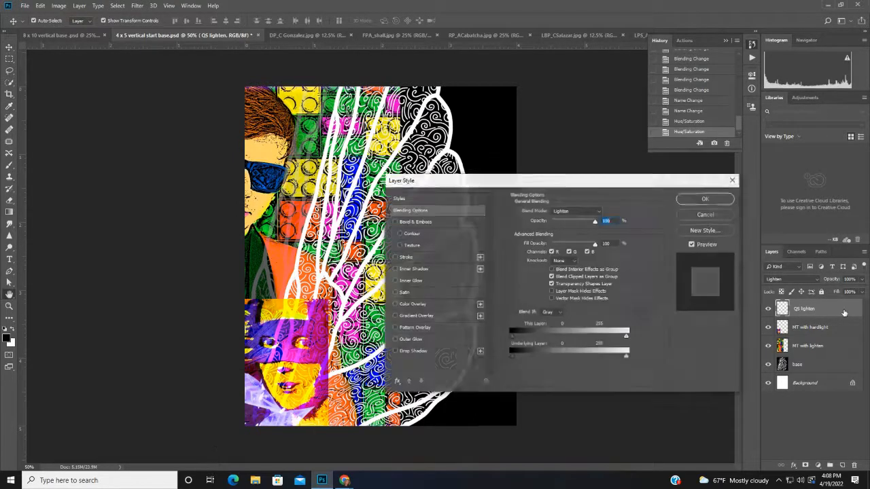
{"action": "left_click_drag", "start_coordinate": [511, 178], "coordinate": [593, 146]}
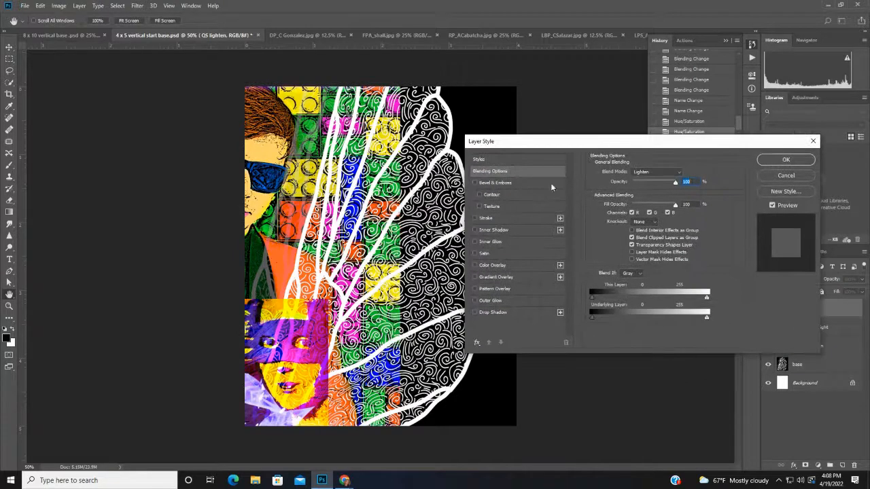
{"action": "left_click", "coordinate": [498, 300]}
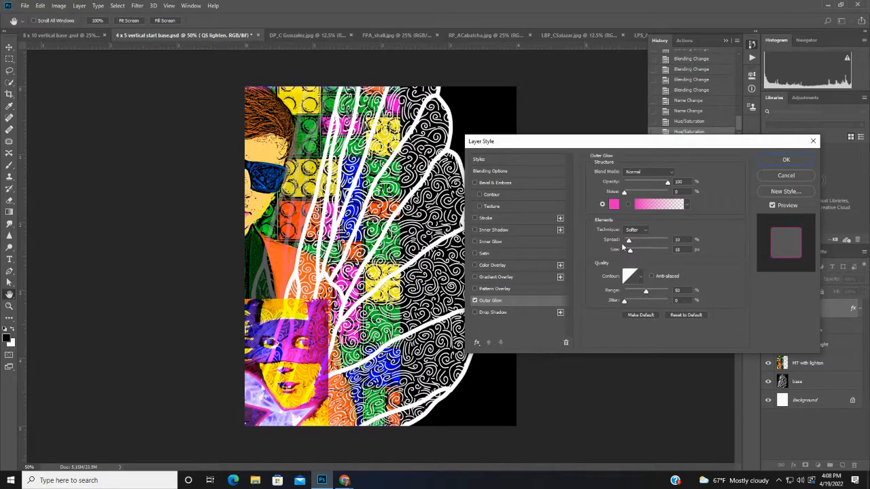
{"action": "left_click", "coordinate": [642, 172]}
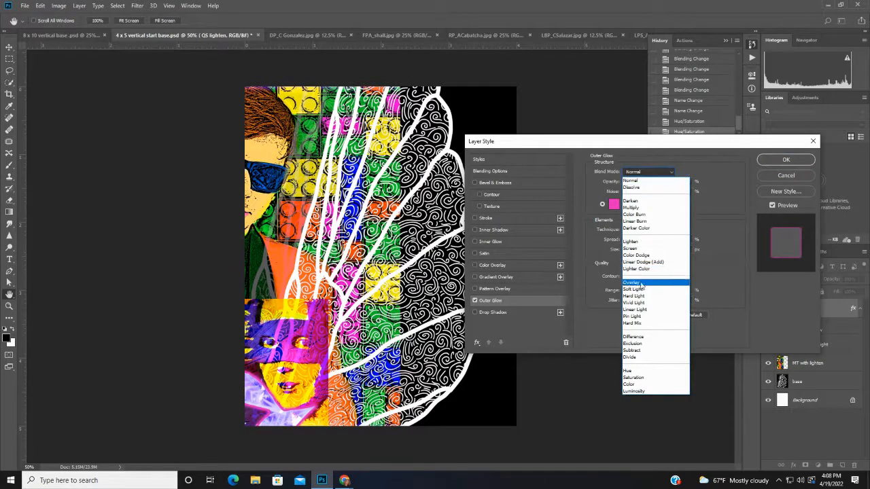
{"action": "left_click", "coordinate": [632, 181]}
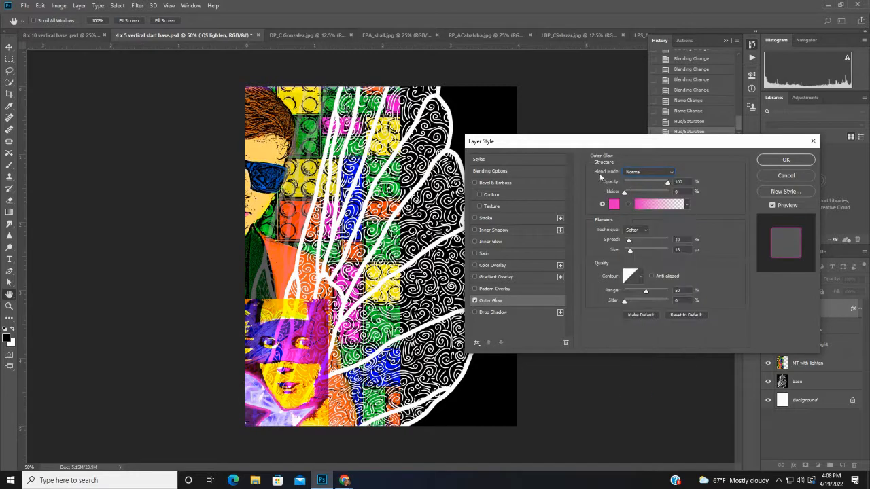
Set the outer glow to bright pink with a 6% spread, adjust its size, and apply the layer style
{"action": "left_click", "coordinate": [613, 204]}
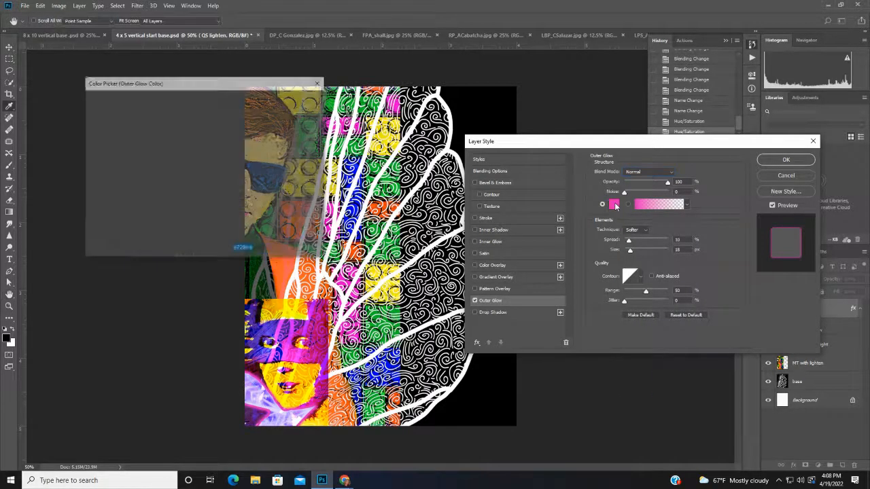
{"action": "left_click_drag", "start_coordinate": [184, 155], "coordinate": [181, 122]}
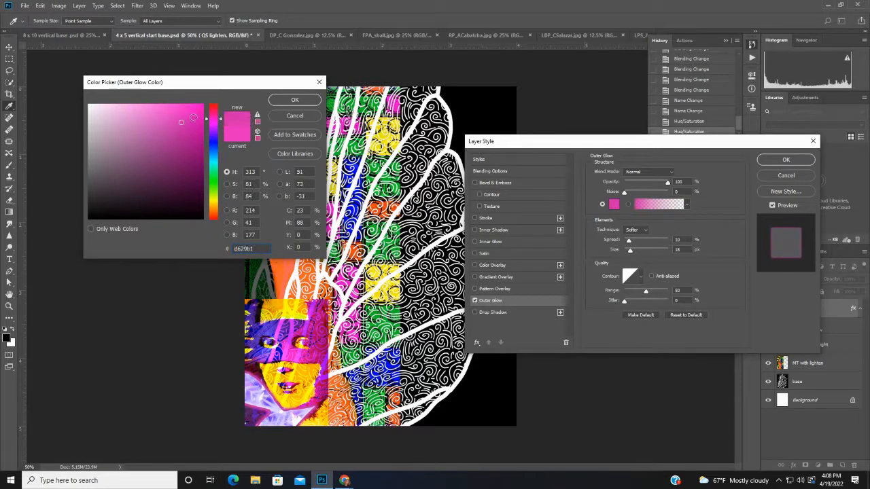
{"action": "left_click", "coordinate": [295, 100]}
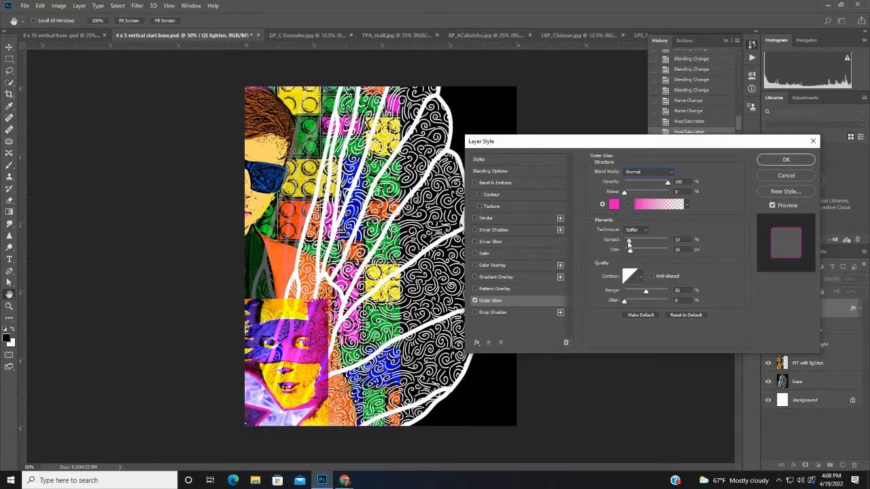
{"action": "mouse_move", "coordinate": [628, 245]}
{"action": "left_mouse_down"}
{"action": "mouse_move", "coordinate": [661, 242]}
{"action": "mouse_move", "coordinate": [628, 243]}
{"action": "mouse_move", "coordinate": [645, 252]}
{"action": "mouse_move", "coordinate": [635, 254]}
{"action": "mouse_move", "coordinate": [629, 242]}
{"action": "left_mouse_up"}
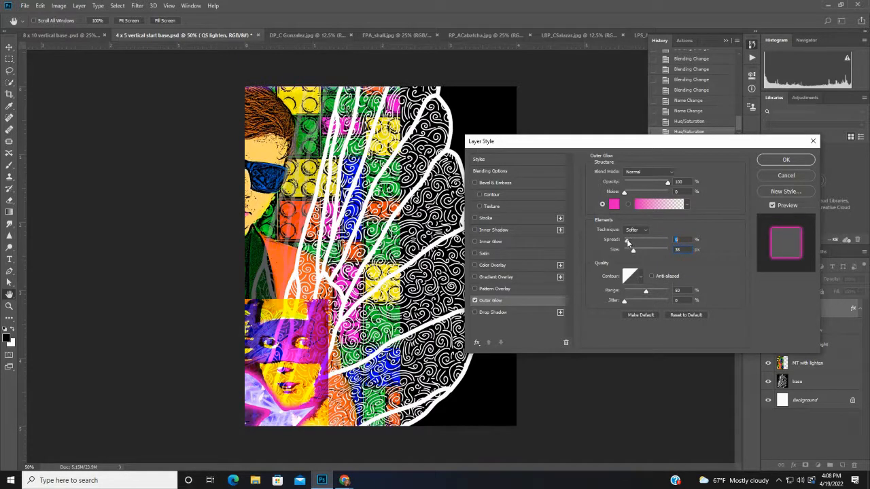
{"action": "left_click_drag", "start_coordinate": [633, 252], "coordinate": [631, 252]}
{"action": "left_click", "coordinate": [785, 160]}
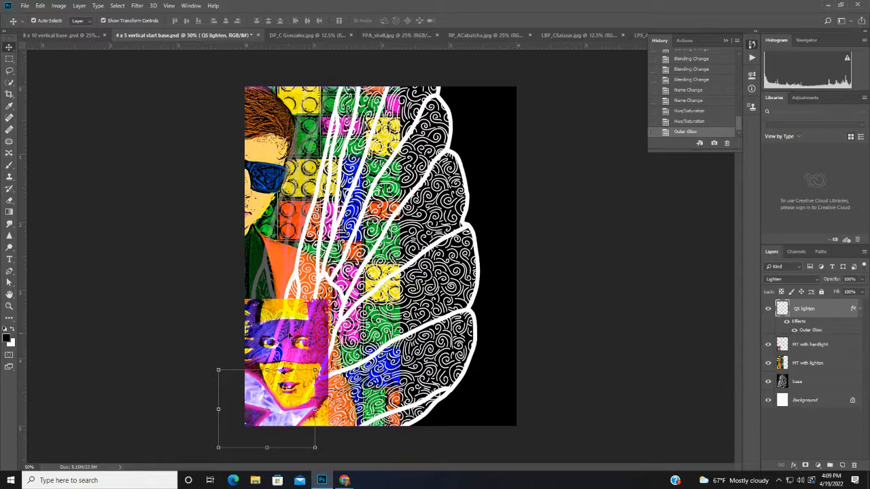
Check the mask example in the Fun Flippy Foto project directions, return to Photoshop and add a layer mask to "MT with hardlight"
{"action": "left_click", "coordinate": [818, 349]}
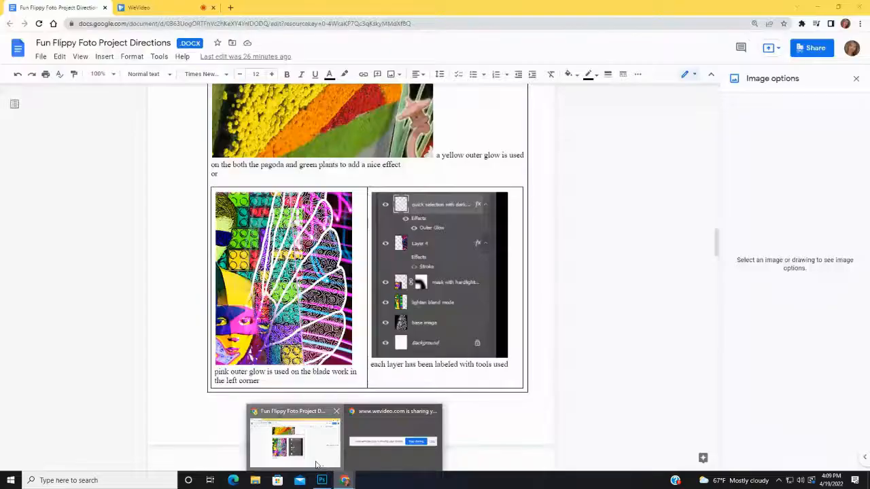
{"action": "left_click", "coordinate": [292, 431]}
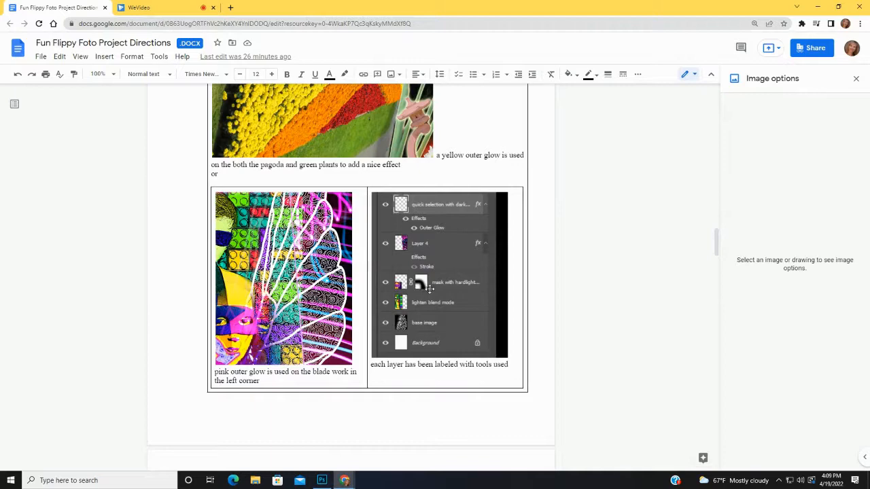
{"action": "left_click", "coordinate": [321, 480]}
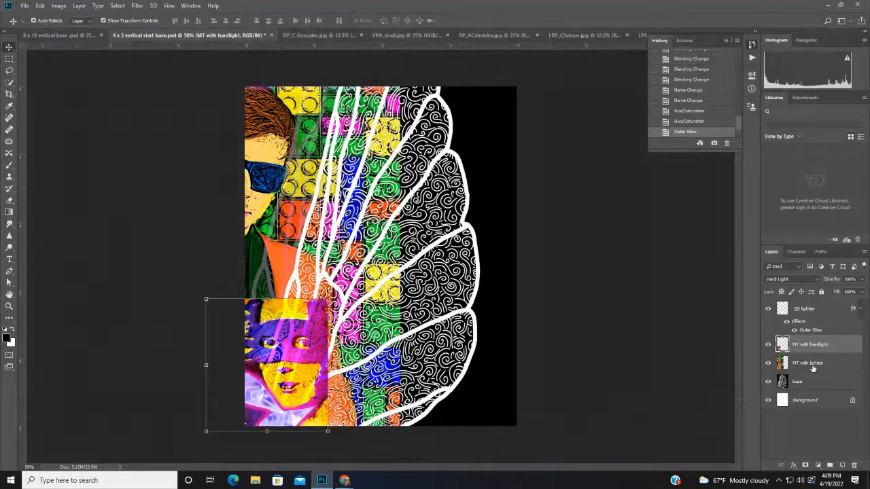
{"action": "left_click", "coordinate": [804, 466]}
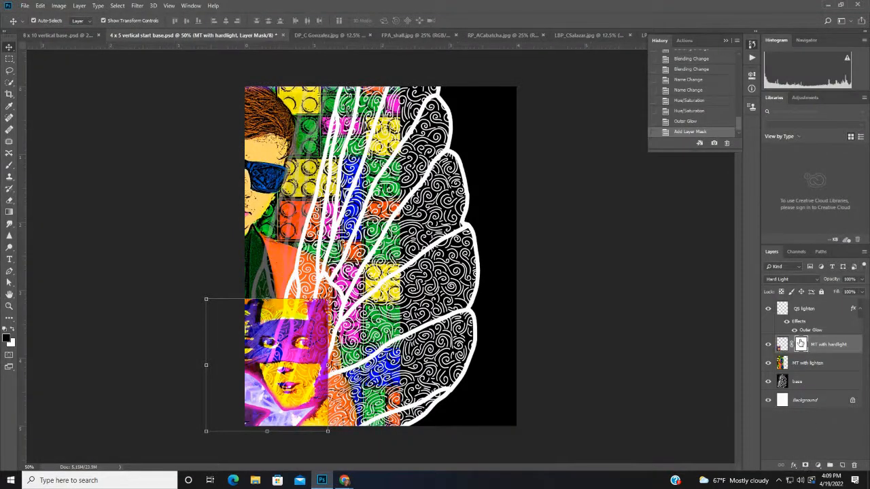
Paint black on the "MT with hardlight" mask with the soft 600 px brush to fade the layer's upper and right edges
{"action": "left_click", "coordinate": [9, 165]}
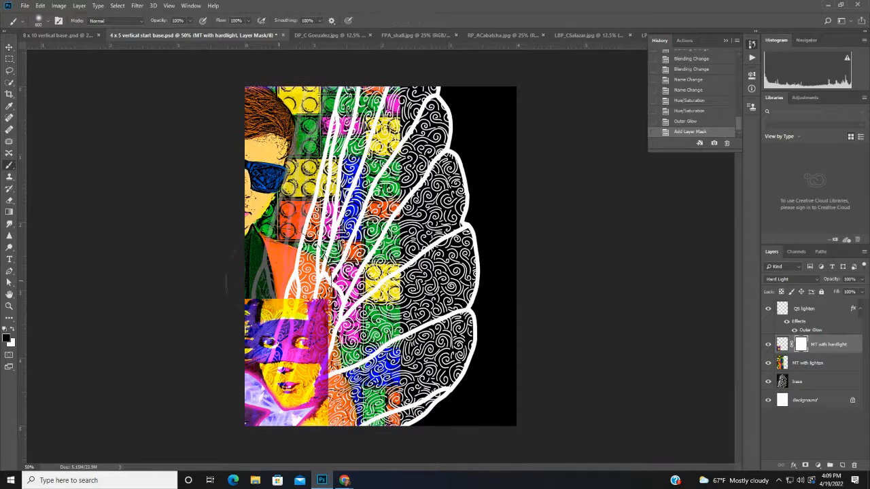
{"action": "left_click_drag", "start_coordinate": [275, 272], "coordinate": [312, 261]}
{"action": "left_click", "coordinate": [323, 266]}
{"action": "left_click", "coordinate": [299, 273]}
{"action": "left_click", "coordinate": [257, 268]}
{"action": "left_click", "coordinate": [270, 275]}
{"action": "left_click", "coordinate": [371, 333]}
{"action": "left_click", "coordinate": [370, 361]}
{"action": "left_click", "coordinate": [372, 387]}
{"action": "left_click", "coordinate": [380, 398]}
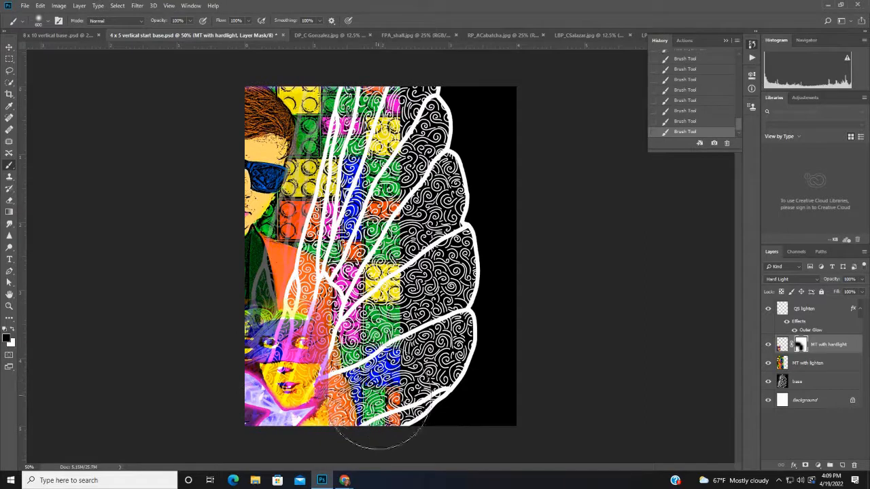
Refine the mask with a 200 px brush, hiding the upper face in black and painting the masked eyes back in white
{"action": "key", "text": "bracketleft"}
{"action": "key", "text": "bracketleft"}
{"action": "key", "text": "bracketleft"}
{"action": "key", "text": "bracketleft"}
{"action": "key", "text": "bracketleft"}
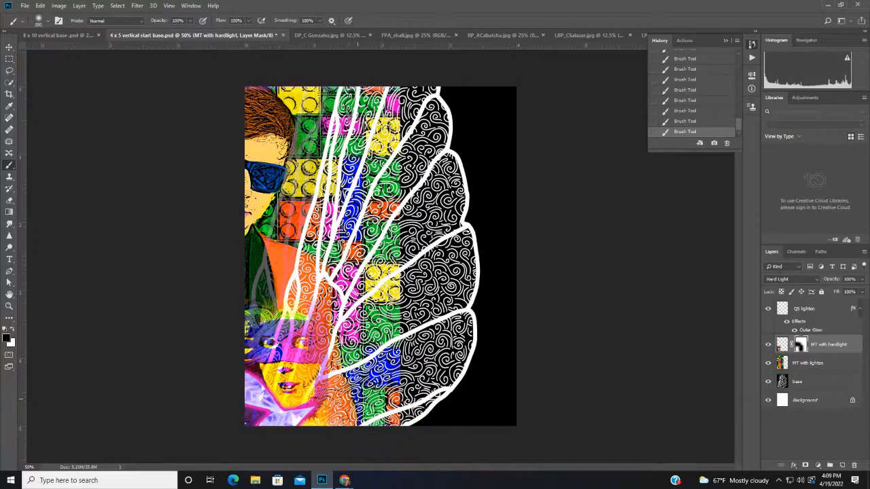
{"action": "left_click", "coordinate": [299, 329]}
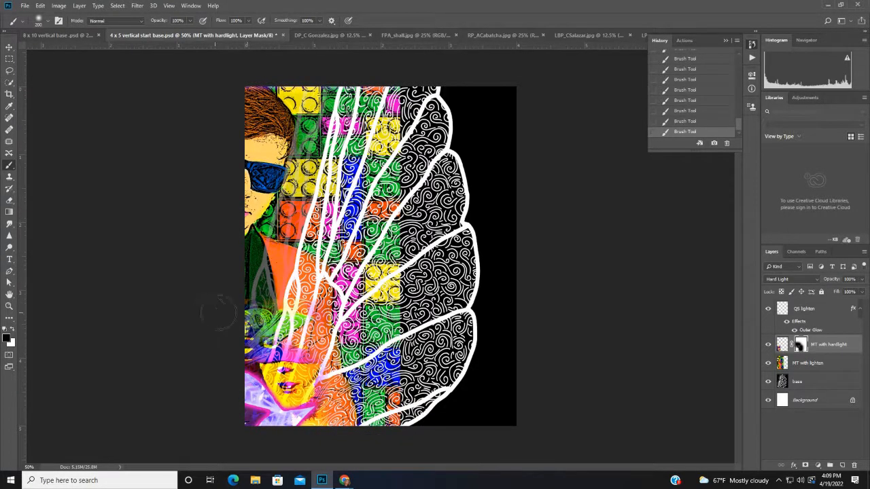
{"action": "left_click", "coordinate": [12, 329]}
{"action": "left_click", "coordinate": [285, 339]}
{"action": "mouse_move", "coordinate": [286, 349]}
{"action": "left_mouse_down"}
{"action": "mouse_move", "coordinate": [309, 347]}
{"action": "mouse_move", "coordinate": [255, 347]}
{"action": "mouse_move", "coordinate": [319, 377]}
{"action": "mouse_move", "coordinate": [299, 408]}
{"action": "left_mouse_up"}
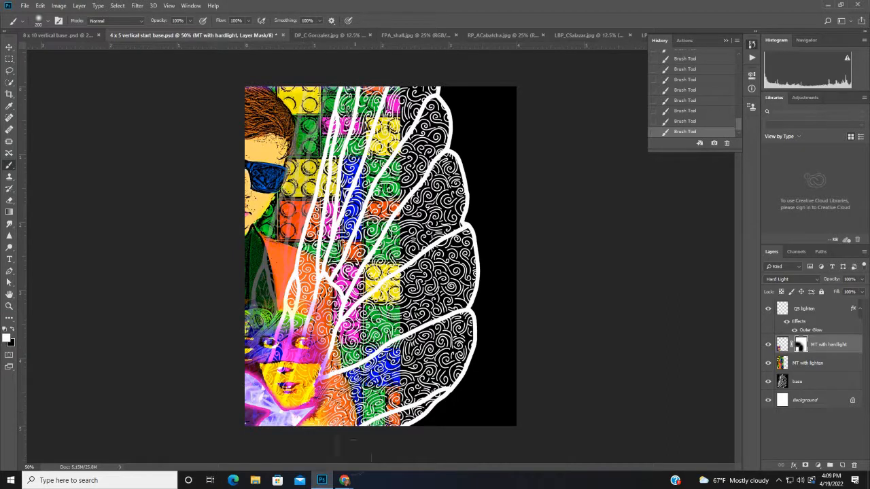
Compare the composite with the outer glow example in the project directions and return to Photoshop
{"action": "mouse_move", "coordinate": [345, 479]}
{"action": "left_click", "coordinate": [322, 438]}
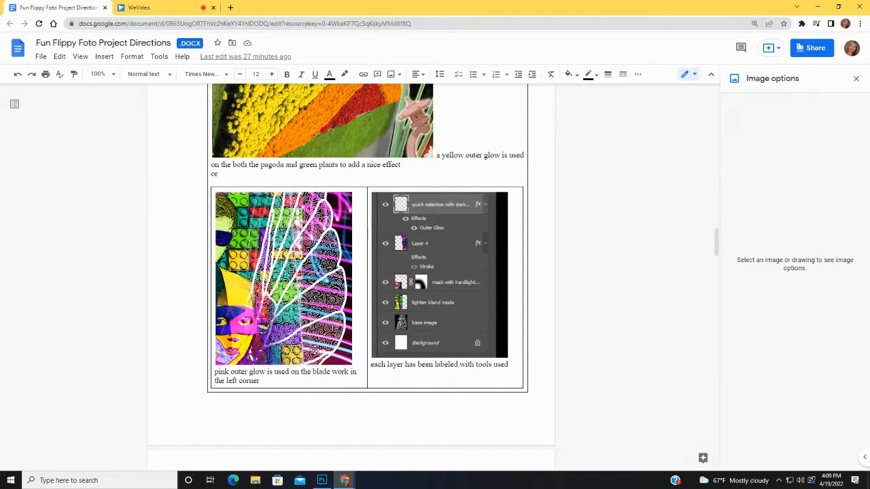
{"action": "left_click", "coordinate": [322, 480]}
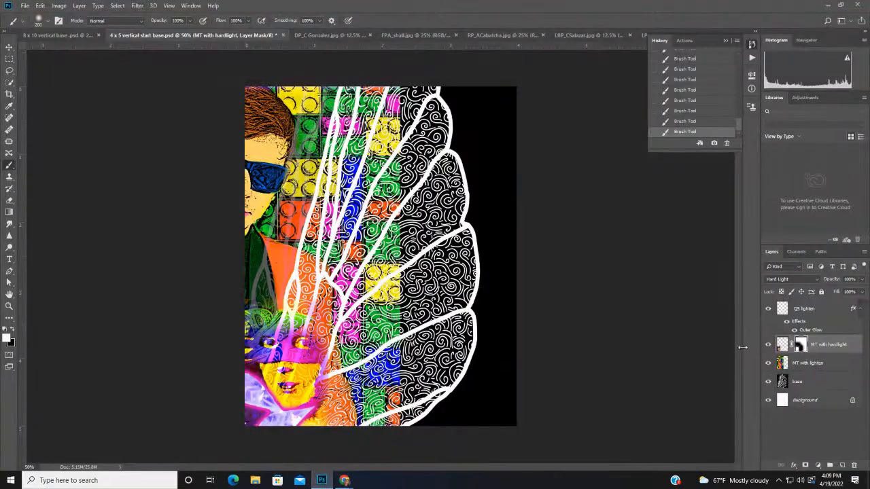
Flip the "MT with hardlight" layer horizontally and move it right so its left edge meets the canvas's left edge
{"action": "left_click", "coordinate": [781, 345]}
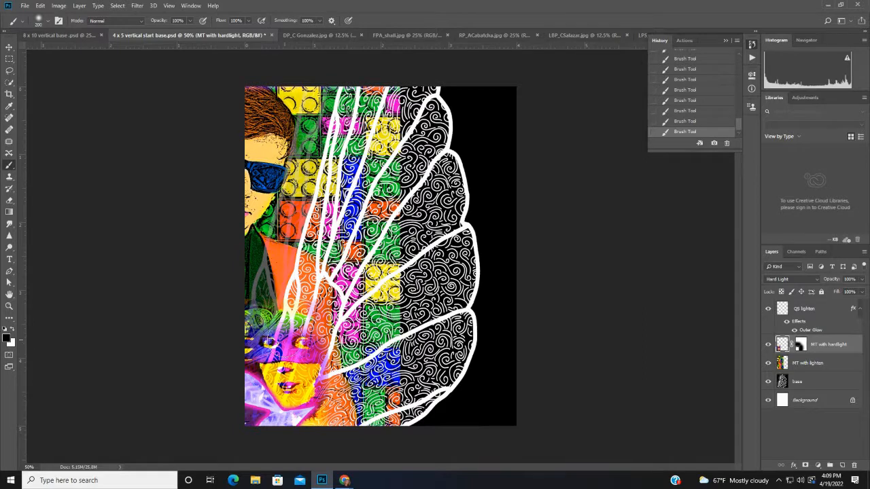
{"action": "left_click", "coordinate": [40, 5]}
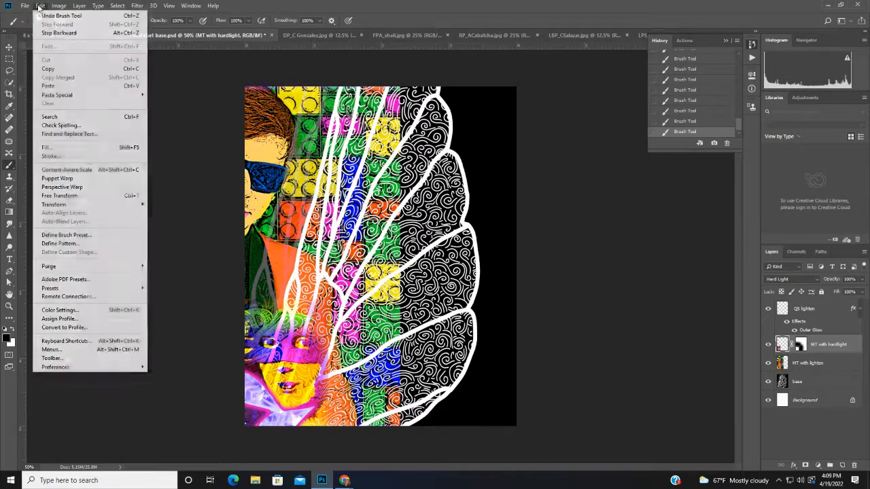
{"action": "mouse_move", "coordinate": [102, 206]}
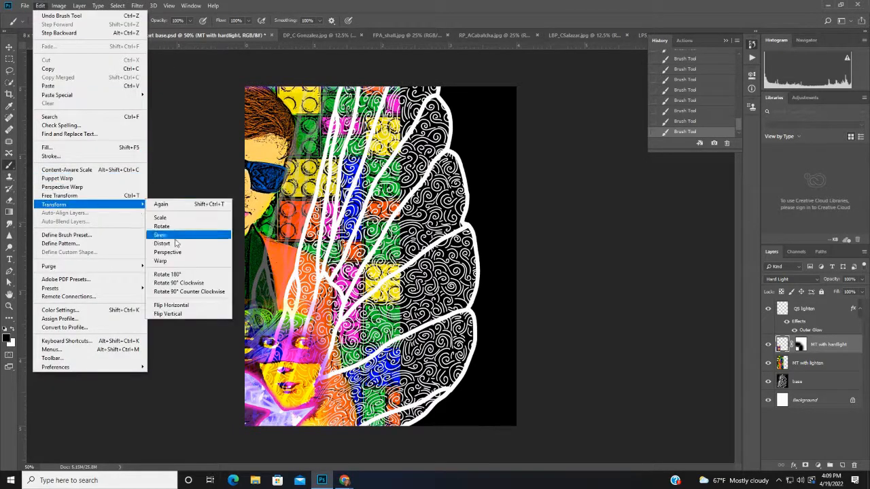
{"action": "left_click", "coordinate": [186, 305]}
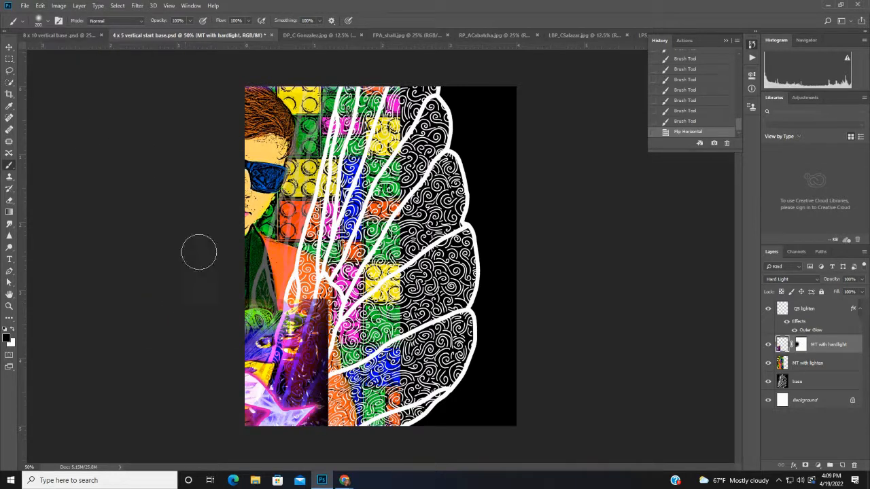
{"action": "left_click", "coordinate": [9, 46]}
{"action": "left_click_drag", "start_coordinate": [299, 365], "coordinate": [336, 365]}
Paint black on the "MT with hardlight" layer mask to hide the flipped image's hard right edge
{"action": "left_click", "coordinate": [801, 346]}
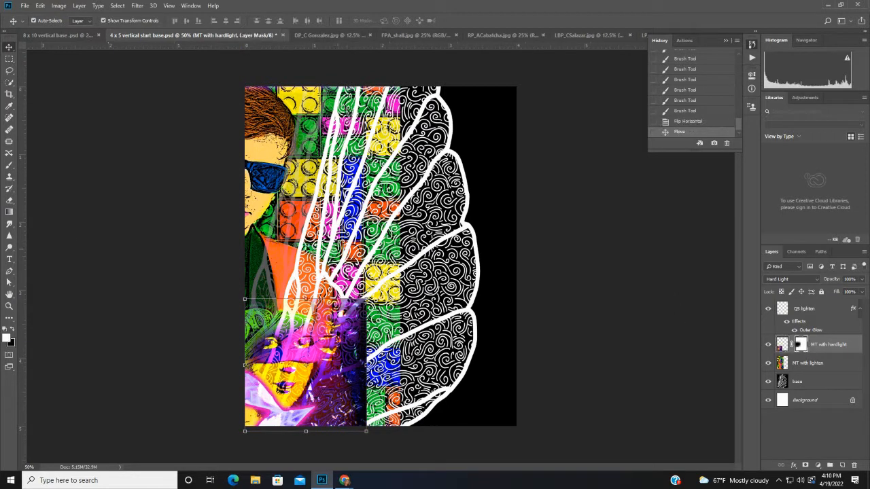
{"action": "left_click", "coordinate": [9, 166]}
{"action": "left_click", "coordinate": [14, 330]}
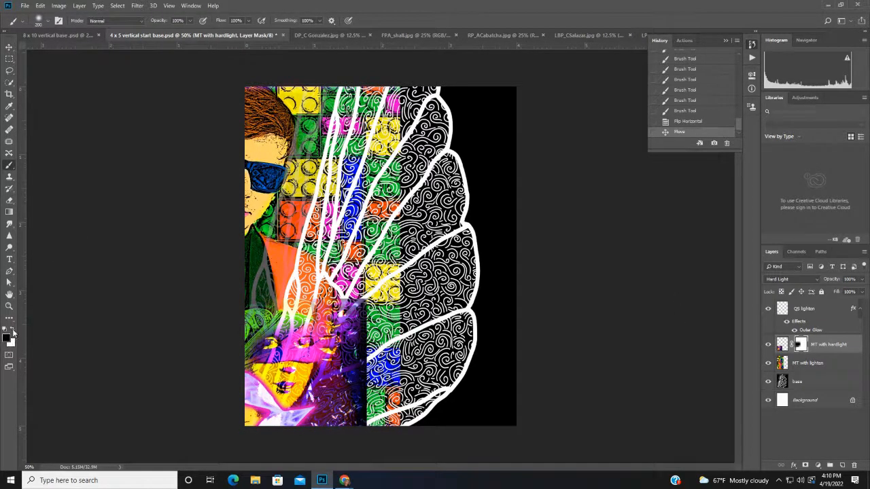
{"action": "mouse_move", "coordinate": [299, 309]}
{"action": "left_mouse_down"}
{"action": "mouse_move", "coordinate": [372, 340]}
{"action": "mouse_move", "coordinate": [360, 315]}
{"action": "mouse_move", "coordinate": [360, 378]}
{"action": "mouse_move", "coordinate": [343, 408]}
{"action": "mouse_move", "coordinate": [359, 437]}
{"action": "mouse_move", "coordinate": [324, 437]}
{"action": "mouse_move", "coordinate": [340, 380]}
{"action": "mouse_move", "coordinate": [353, 428]}
{"action": "mouse_move", "coordinate": [317, 442]}
{"action": "mouse_move", "coordinate": [333, 428]}
{"action": "mouse_move", "coordinate": [339, 435]}
{"action": "left_mouse_up"}
Check the example composite and its layer list in the project directions again and return to Photoshop
{"action": "mouse_move", "coordinate": [345, 479]}
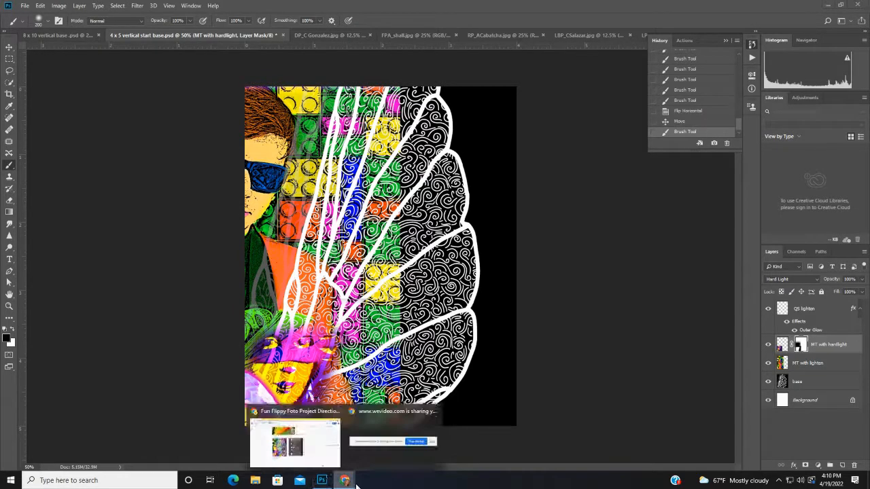
{"action": "left_click", "coordinate": [311, 458]}
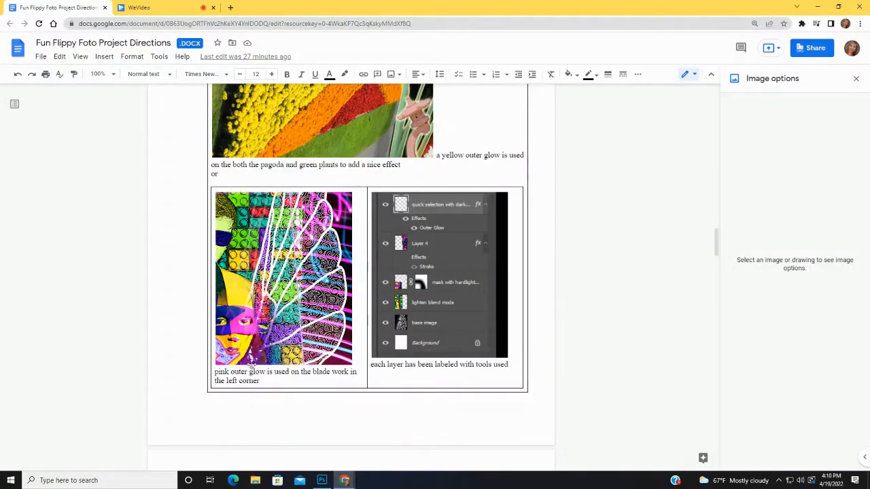
{"action": "left_click", "coordinate": [322, 481]}
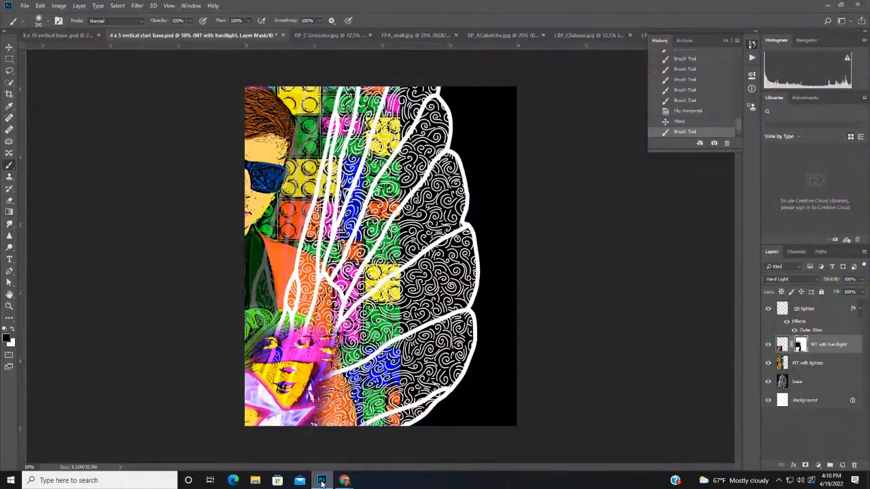
{"action": "mouse_move", "coordinate": [344, 479]}
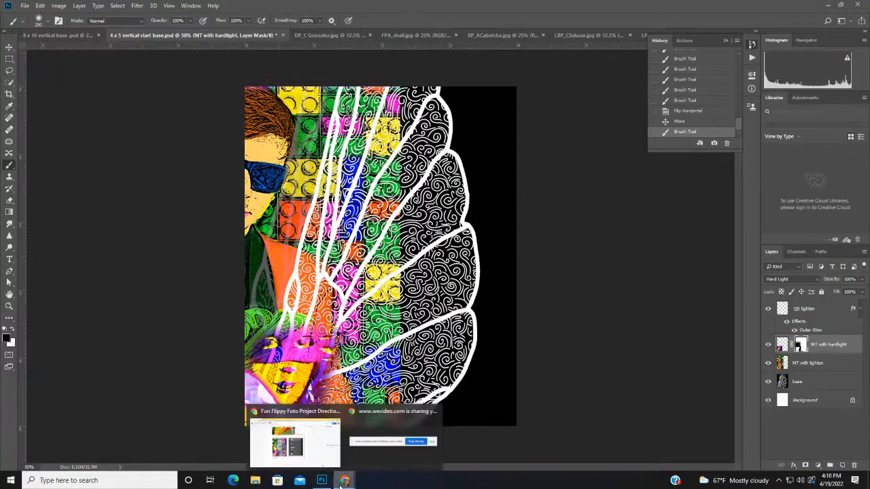
{"action": "left_click", "coordinate": [299, 462]}
{"action": "left_click", "coordinate": [322, 481]}
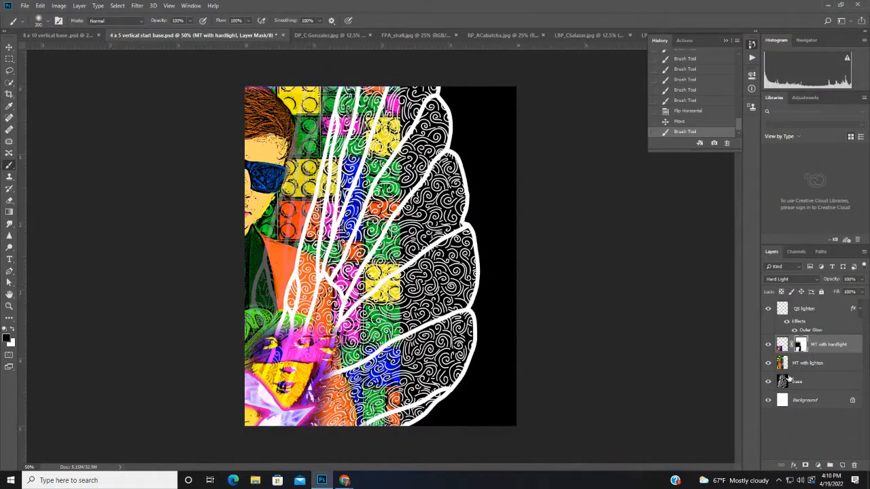
Shift the hue of the "MT with lighten" layer to +35 with Hue/Saturation
{"action": "left_click", "coordinate": [786, 364]}
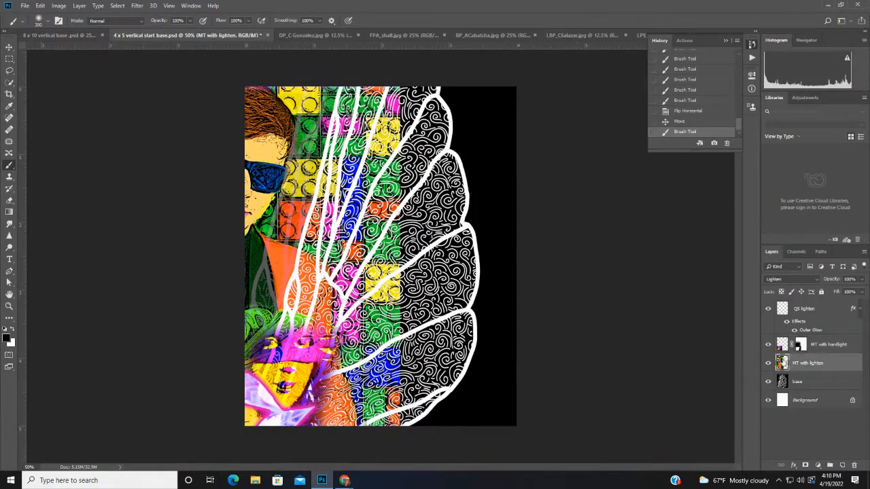
{"action": "left_click", "coordinate": [60, 6]}
{"action": "mouse_move", "coordinate": [68, 31]}
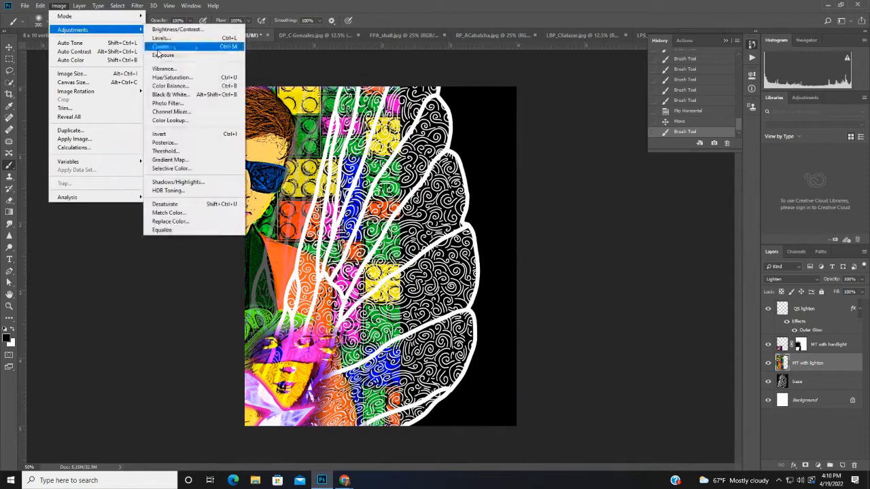
{"action": "left_click", "coordinate": [169, 78]}
{"action": "mouse_move", "coordinate": [692, 174]}
{"action": "left_mouse_down"}
{"action": "mouse_move", "coordinate": [724, 178]}
{"action": "mouse_move", "coordinate": [709, 178]}
{"action": "left_mouse_up"}
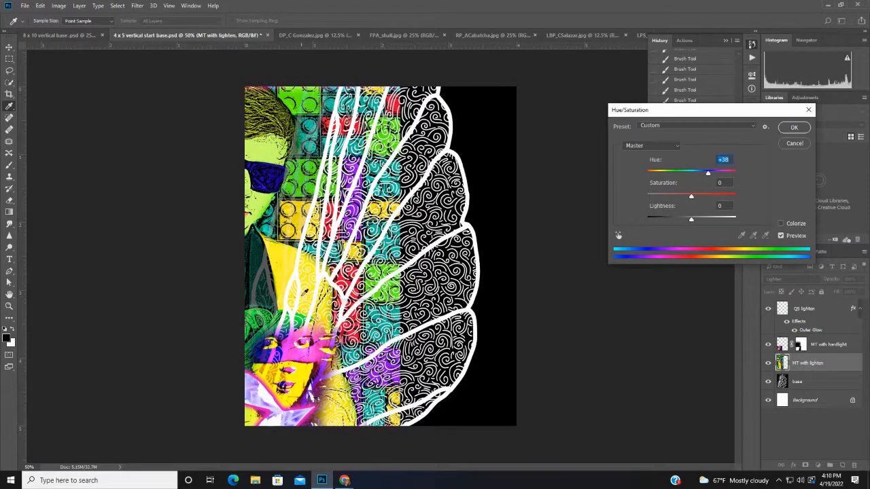
{"action": "left_click_drag", "start_coordinate": [709, 175], "coordinate": [707, 174]}
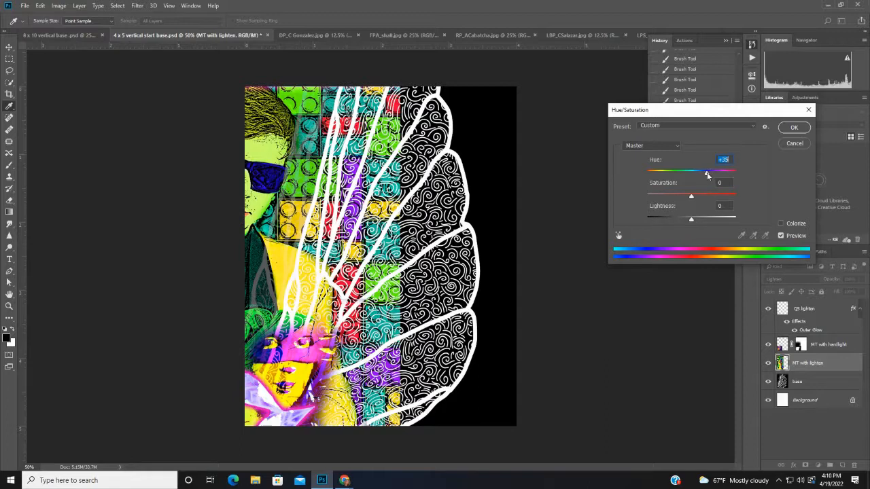
{"action": "left_click", "coordinate": [794, 127]}
Compare the recoloured composite with the example in the project directions and return to Photoshop
{"action": "mouse_move", "coordinate": [346, 481]}
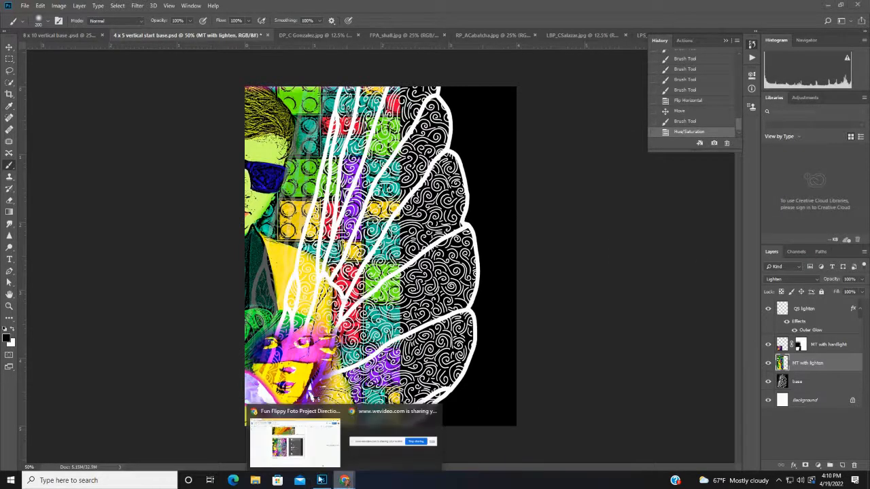
{"action": "left_click", "coordinate": [295, 454]}
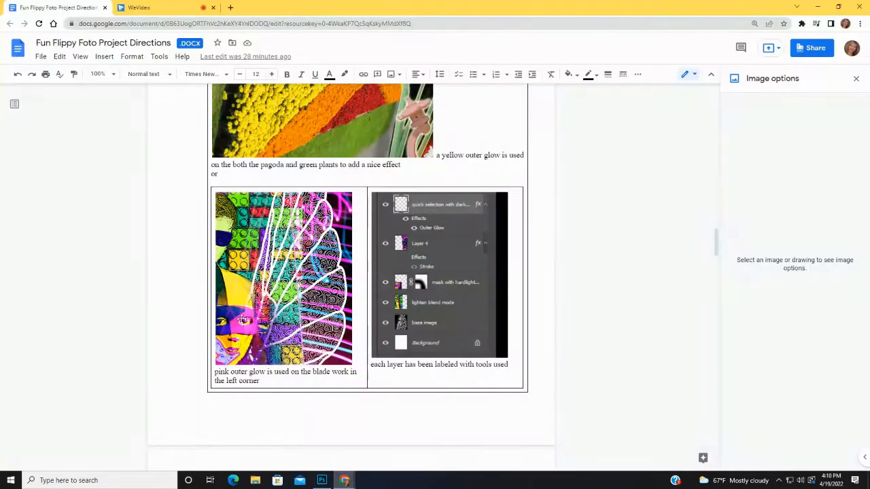
{"action": "left_click", "coordinate": [322, 481]}
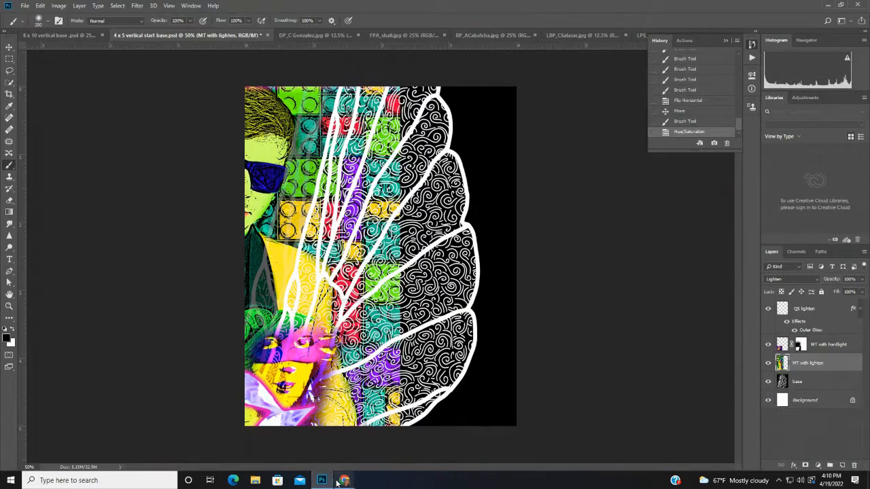
On the "MT with hardlight" layer mask, paint white over the masked face's forehead and black over the area just above it
{"action": "left_click", "coordinate": [800, 345]}
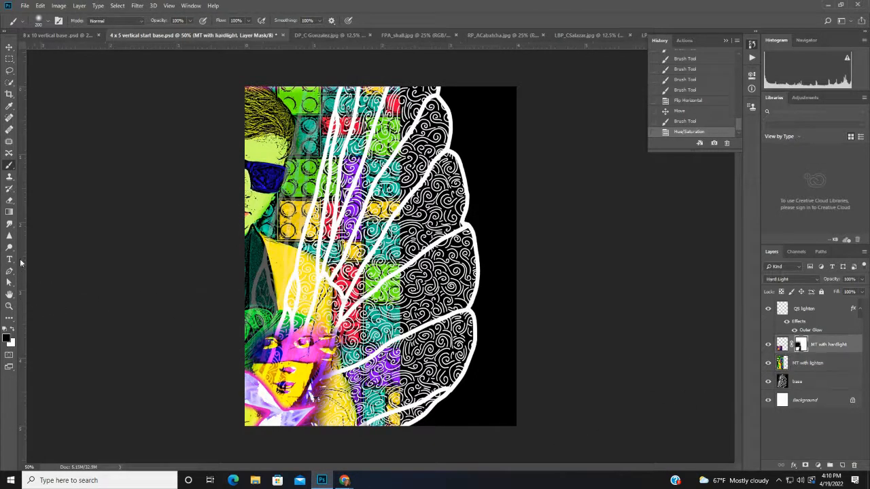
{"action": "left_click", "coordinate": [12, 329]}
{"action": "mouse_move", "coordinate": [263, 323]}
{"action": "left_mouse_down"}
{"action": "mouse_move", "coordinate": [270, 322]}
{"action": "mouse_move", "coordinate": [237, 346]}
{"action": "mouse_move", "coordinate": [264, 333]}
{"action": "mouse_move", "coordinate": [225, 351]}
{"action": "mouse_move", "coordinate": [268, 347]}
{"action": "left_mouse_up"}
{"action": "left_click", "coordinate": [13, 329]}
{"action": "mouse_move", "coordinate": [280, 305]}
{"action": "left_mouse_down"}
{"action": "mouse_move", "coordinate": [274, 312]}
{"action": "mouse_move", "coordinate": [236, 305]}
{"action": "mouse_move", "coordinate": [272, 324]}
{"action": "left_mouse_up"}
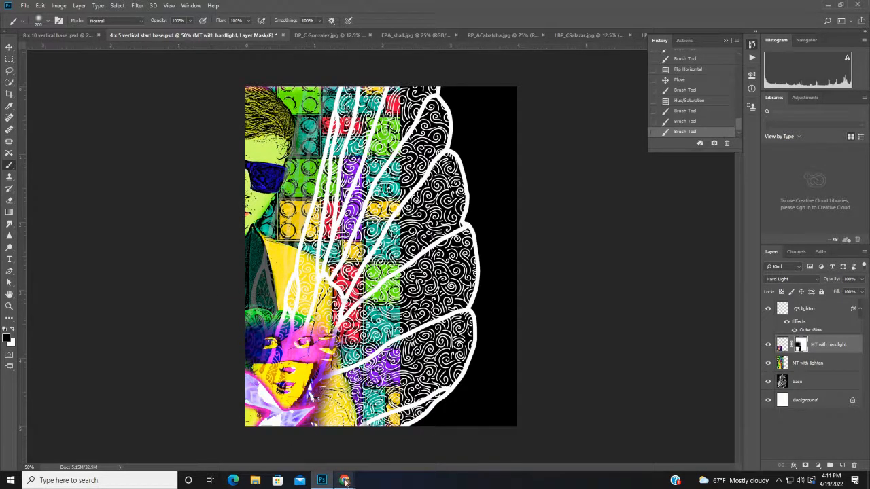
Check the masked face in the project directions' example and return to Photoshop
{"action": "mouse_move", "coordinate": [345, 480]}
{"action": "left_click", "coordinate": [282, 447]}
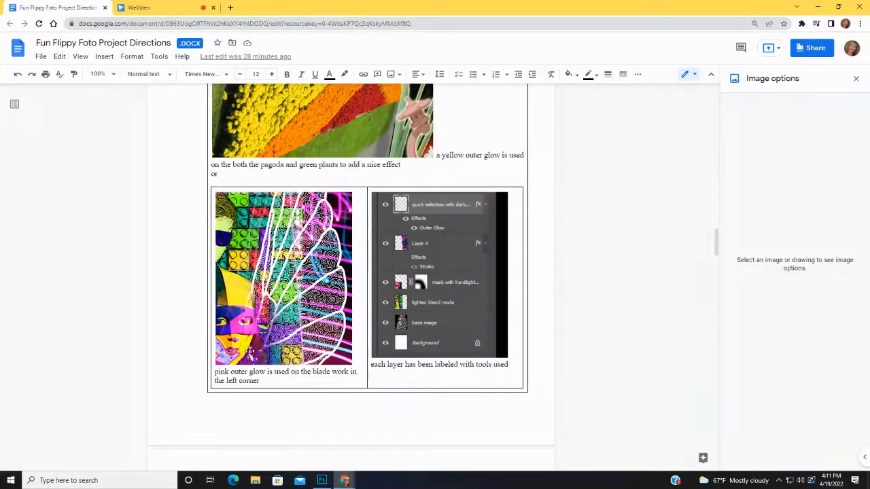
{"action": "left_click", "coordinate": [321, 481]}
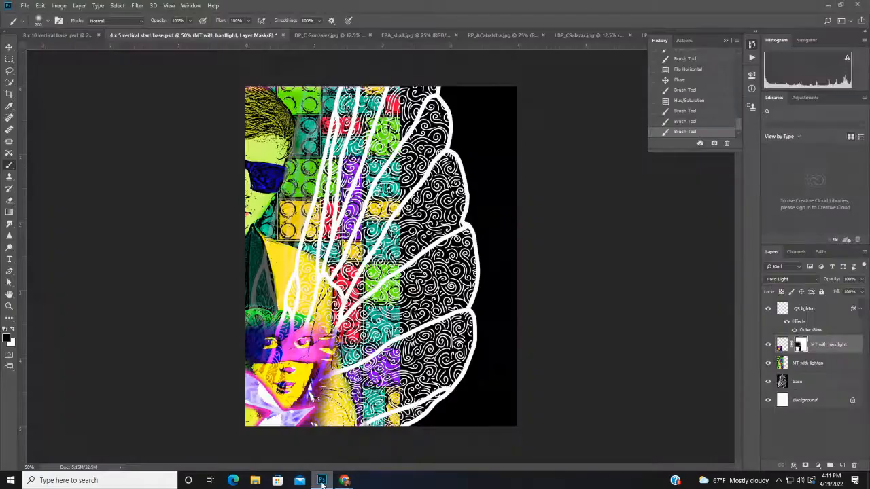
Refine the "MT with hardlight" mask, painting white over both sides of the face's eye mask and black above its edge at the canvas's left
{"action": "left_click", "coordinate": [15, 331]}
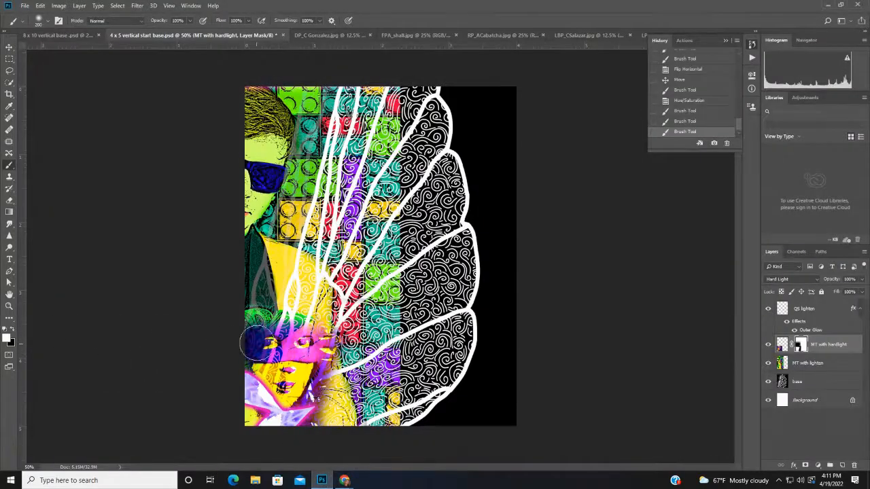
{"action": "mouse_move", "coordinate": [258, 338]}
{"action": "left_mouse_down"}
{"action": "mouse_move", "coordinate": [292, 333]}
{"action": "mouse_move", "coordinate": [261, 343]}
{"action": "mouse_move", "coordinate": [260, 333]}
{"action": "left_mouse_up"}
{"action": "left_click", "coordinate": [13, 330]}
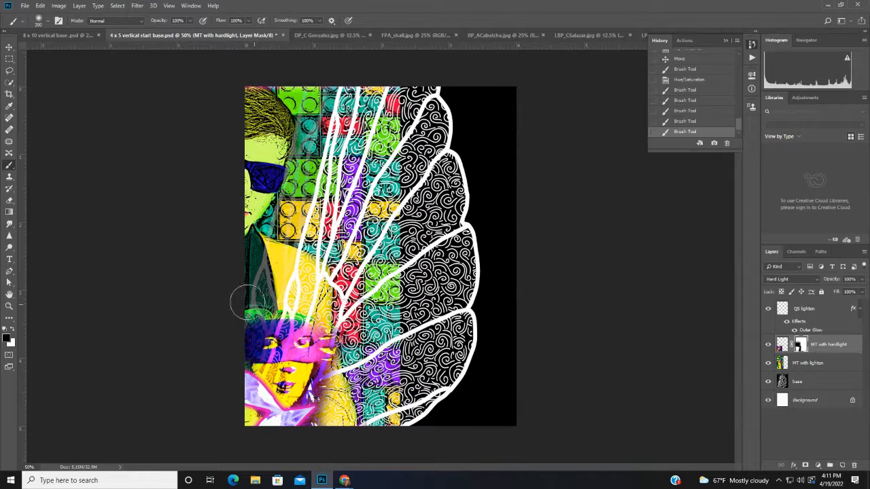
{"action": "left_click_drag", "start_coordinate": [253, 299], "coordinate": [260, 311]}
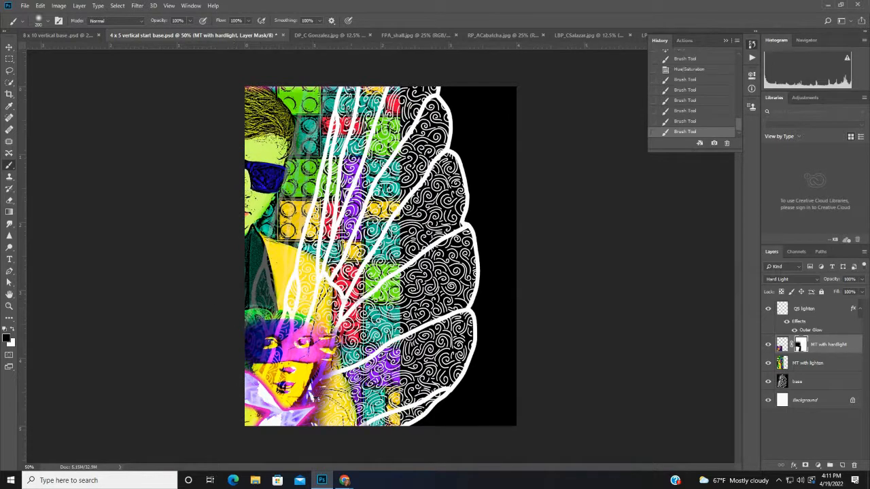
{"action": "left_click", "coordinate": [13, 331]}
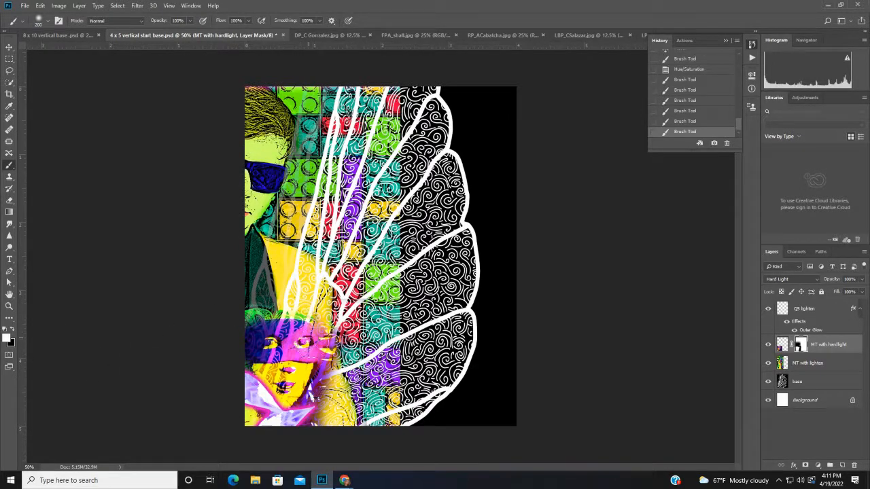
{"action": "left_click_drag", "start_coordinate": [314, 343], "coordinate": [318, 345]}
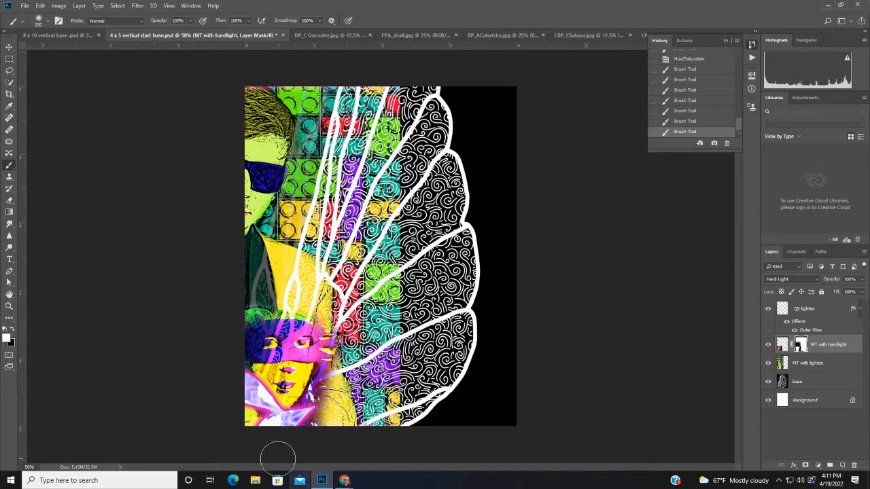
Review the example's remaining layers in the project directions and return to Photoshop
{"action": "mouse_move", "coordinate": [345, 480]}
{"action": "left_click", "coordinate": [306, 448]}
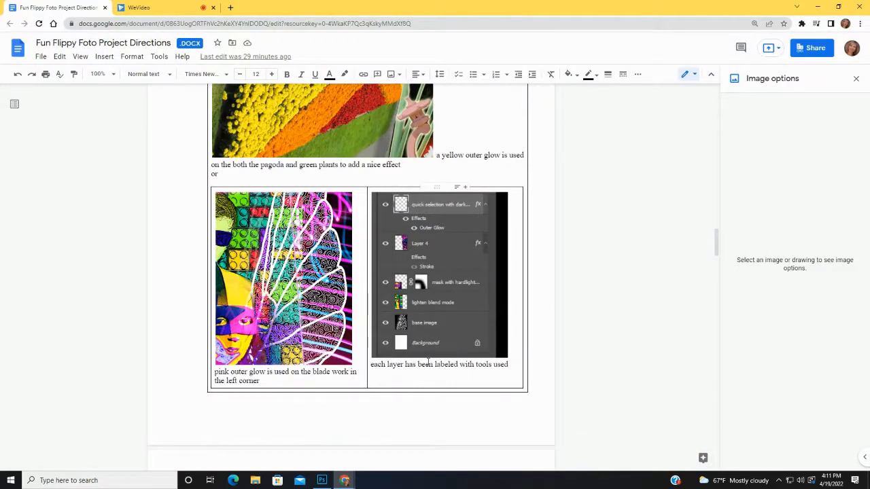
{"action": "left_click", "coordinate": [321, 480]}
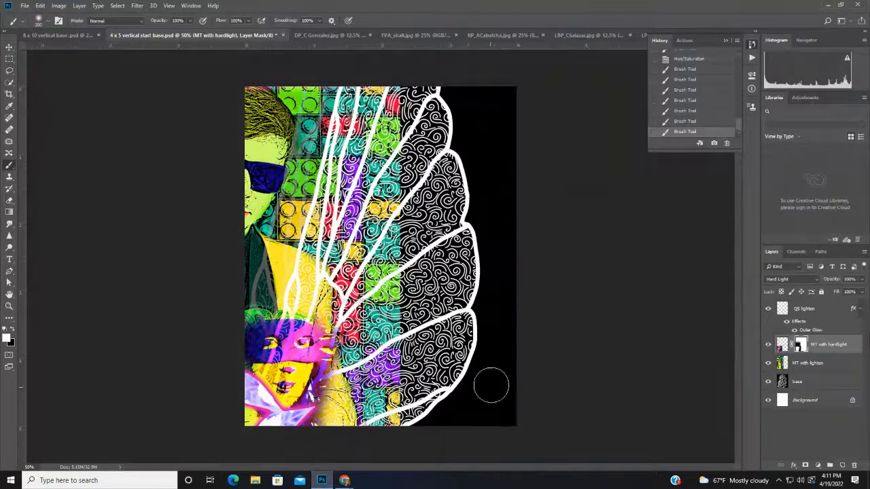
Select the full-width band of pink and blue light trails across the top of the hooded figure's light-painting photo and copy it
{"action": "left_click", "coordinate": [416, 38]}
{"action": "left_click", "coordinate": [290, 38]}
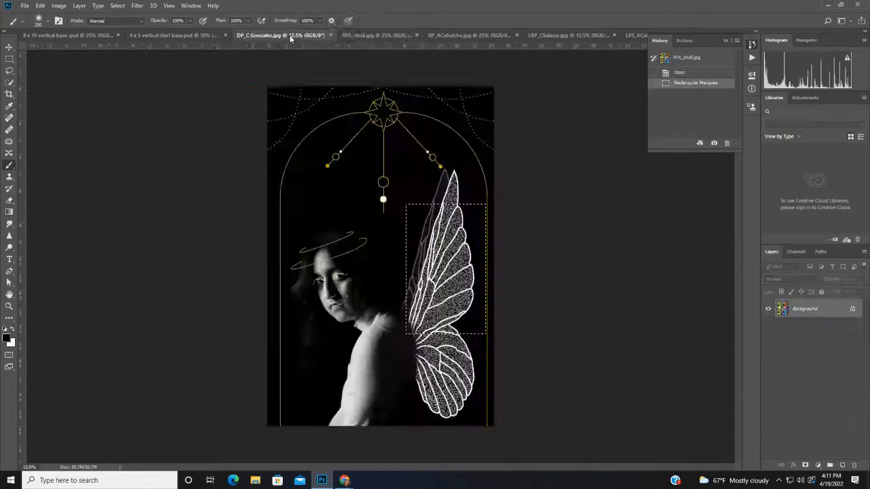
{"action": "left_click", "coordinate": [569, 37]}
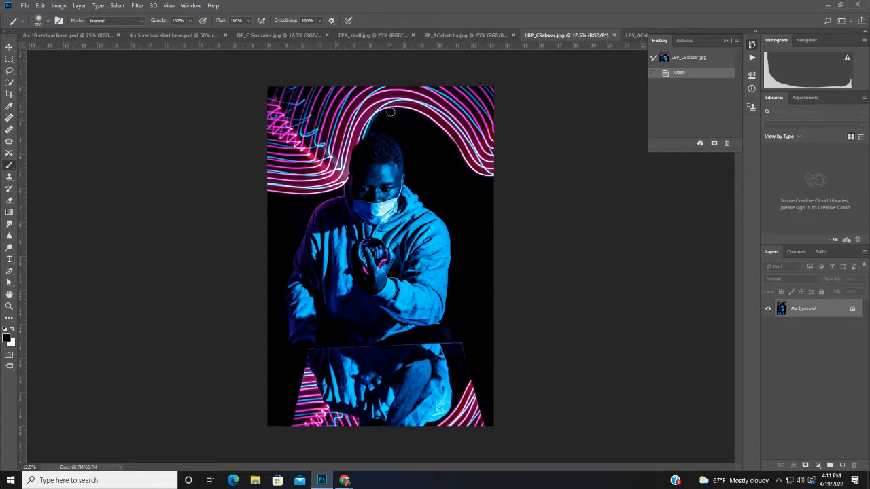
{"action": "left_click", "coordinate": [9, 59]}
{"action": "left_click_drag", "start_coordinate": [265, 83], "coordinate": [503, 140]}
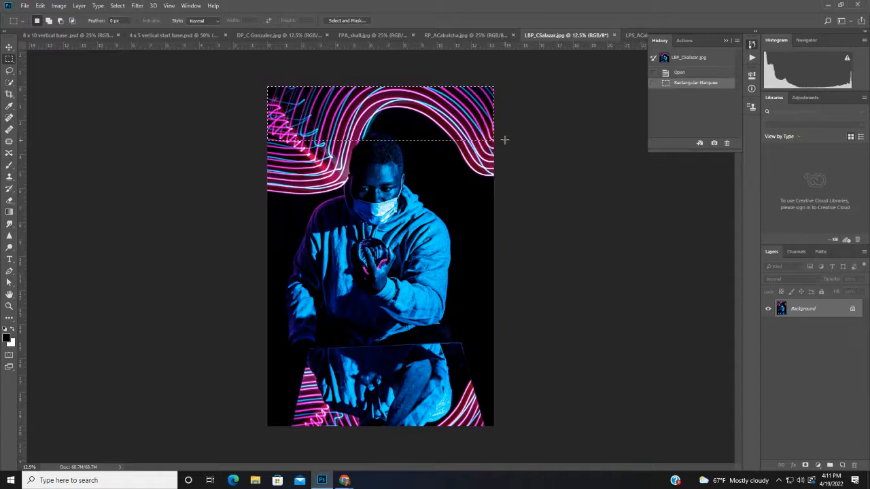
{"action": "left_click", "coordinate": [40, 5]}
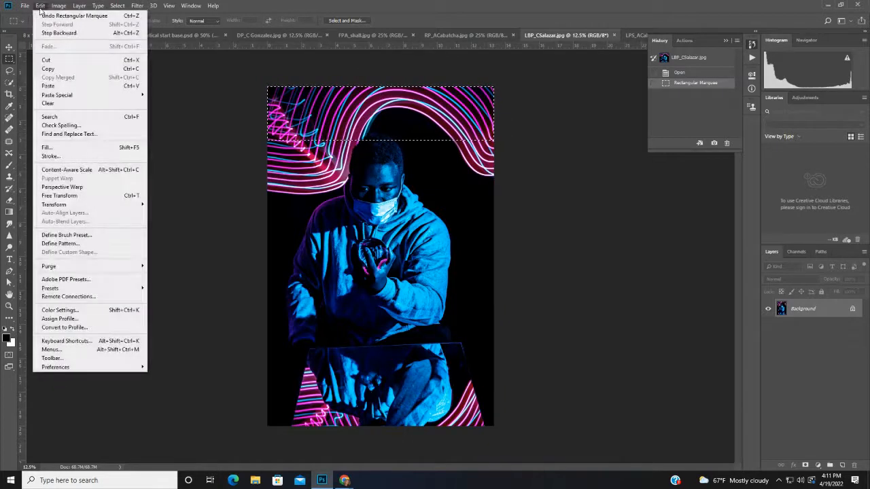
{"action": "left_click", "coordinate": [47, 69]}
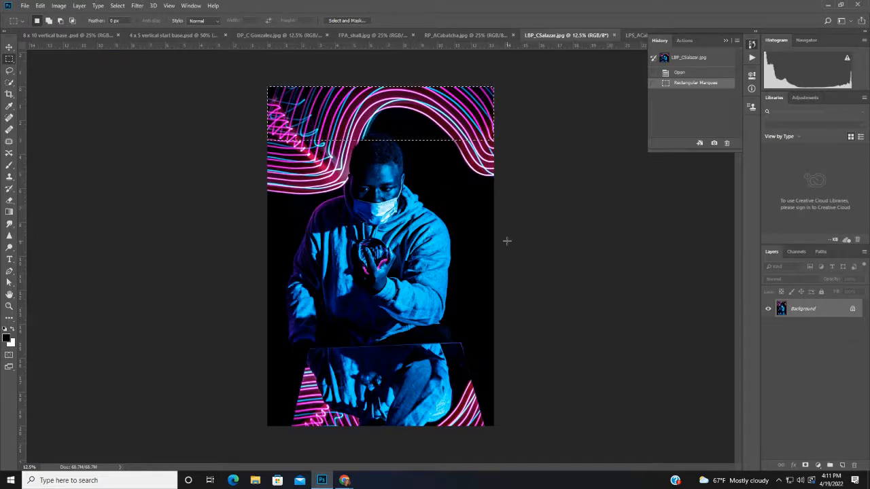
Paste the copied light trails into the 4 x 5 vertical start base document above the "MT with hardlight" layer
{"action": "left_click", "coordinate": [342, 480]}
{"action": "left_click", "coordinate": [323, 479]}
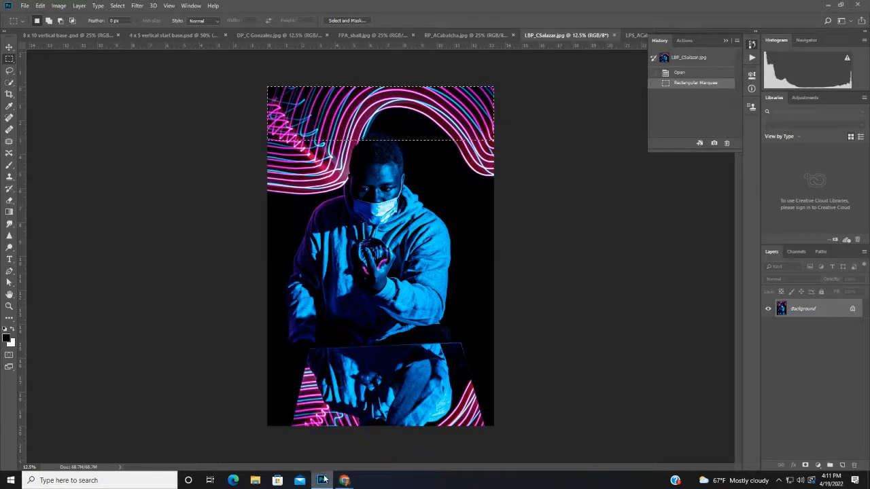
{"action": "left_click", "coordinate": [159, 35]}
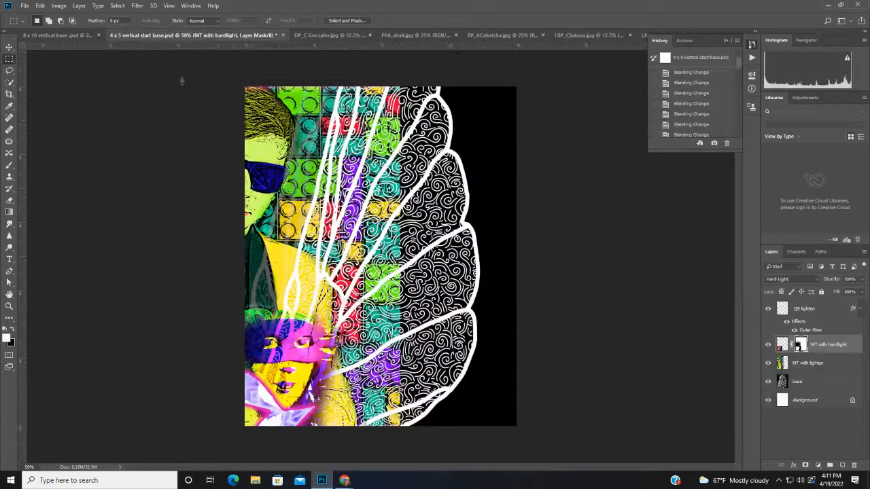
{"action": "left_click", "coordinate": [40, 6]}
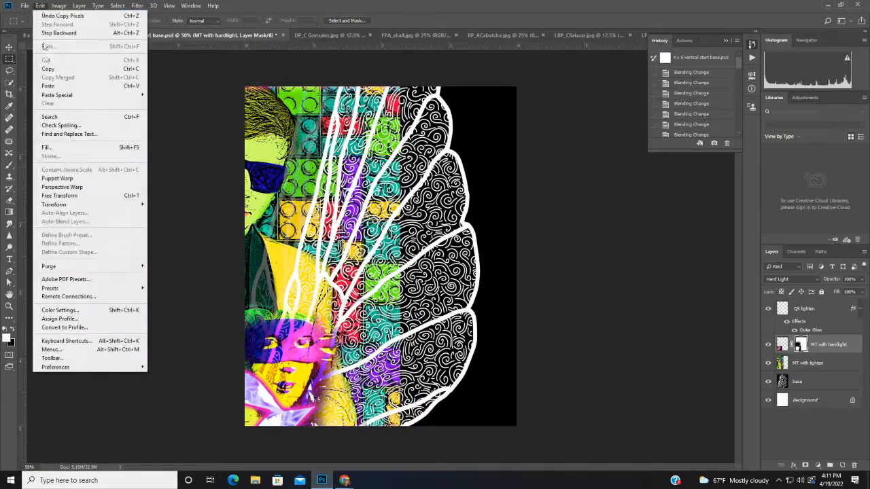
{"action": "left_click", "coordinate": [51, 85]}
{"action": "left_click", "coordinate": [10, 46]}
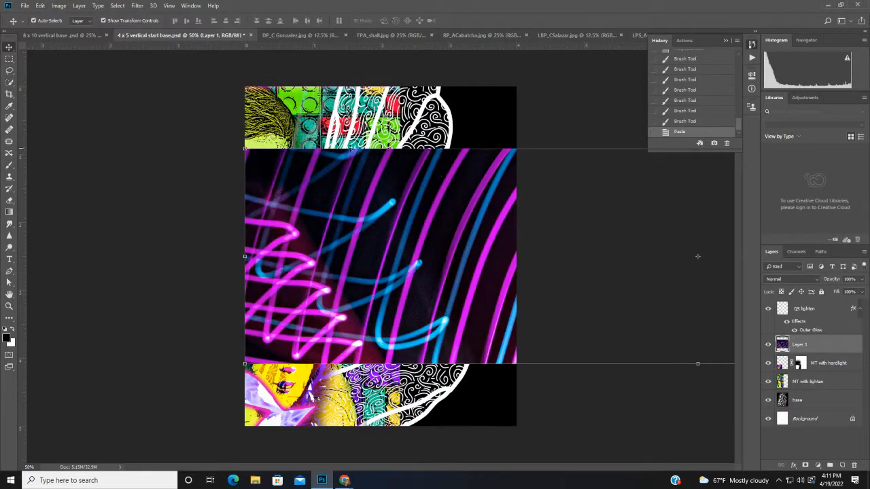
Rotate the pasted light trails to about 89 degrees, scale them to about 58% by 61%, and place them over the canvas's right half
{"action": "left_click_drag", "start_coordinate": [235, 149], "coordinate": [478, 345]}
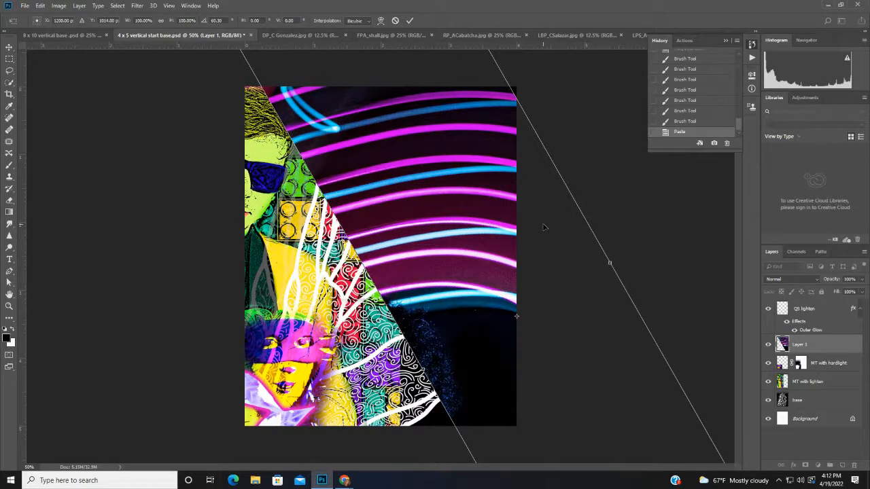
{"action": "key", "text": "ctrl+minus"}
{"action": "key", "text": "ctrl+minus"}
{"action": "key", "text": "ctrl+minus"}
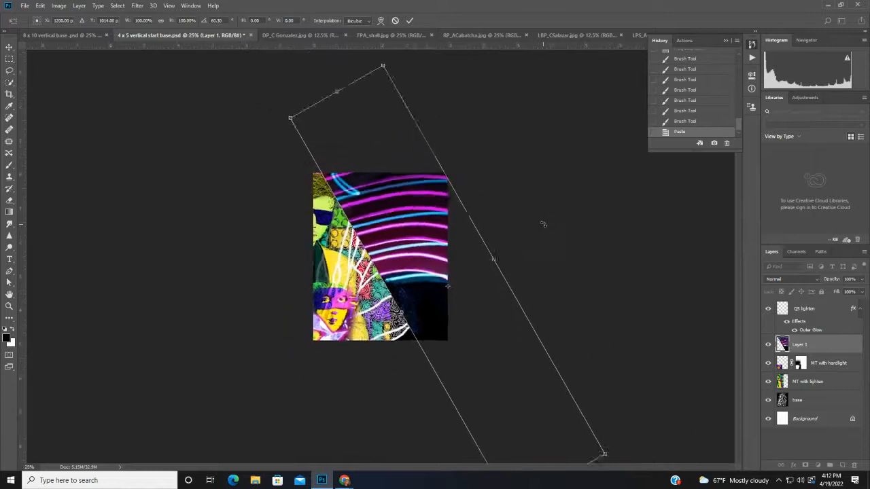
{"action": "left_click_drag", "start_coordinate": [381, 127], "coordinate": [420, 250]}
{"action": "left_click_drag", "start_coordinate": [474, 385], "coordinate": [446, 305]}
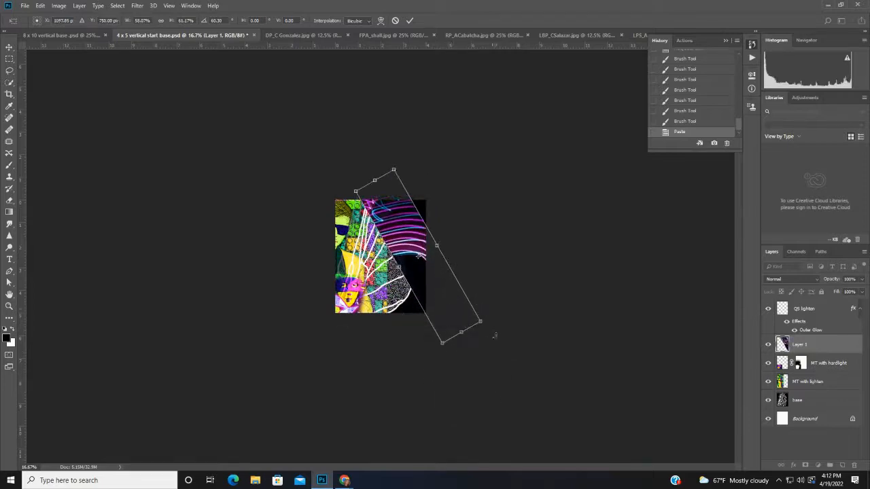
{"action": "left_click_drag", "start_coordinate": [492, 329], "coordinate": [451, 349]}
{"action": "left_click_drag", "start_coordinate": [408, 294], "coordinate": [397, 294]}
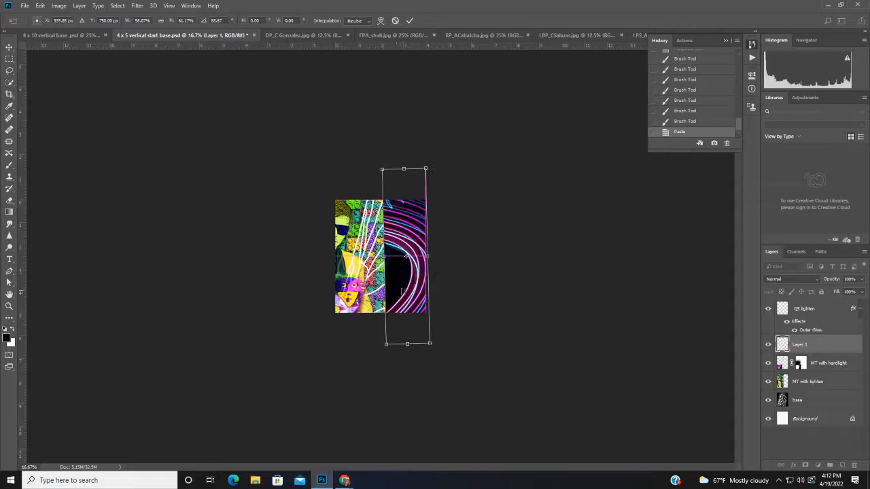
Check how the light trails cross the wing in the project directions' example and return to Photoshop
{"action": "mouse_move", "coordinate": [344, 479]}
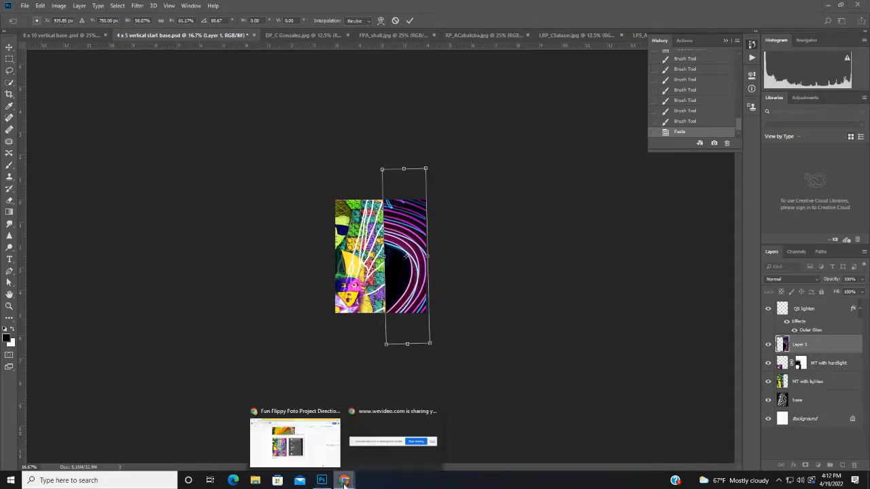
{"action": "left_click", "coordinate": [324, 462]}
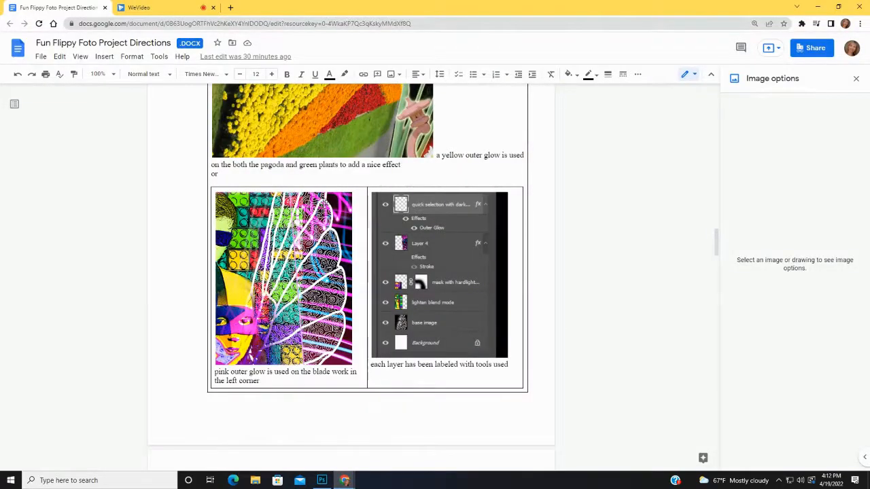
{"action": "left_click", "coordinate": [322, 481]}
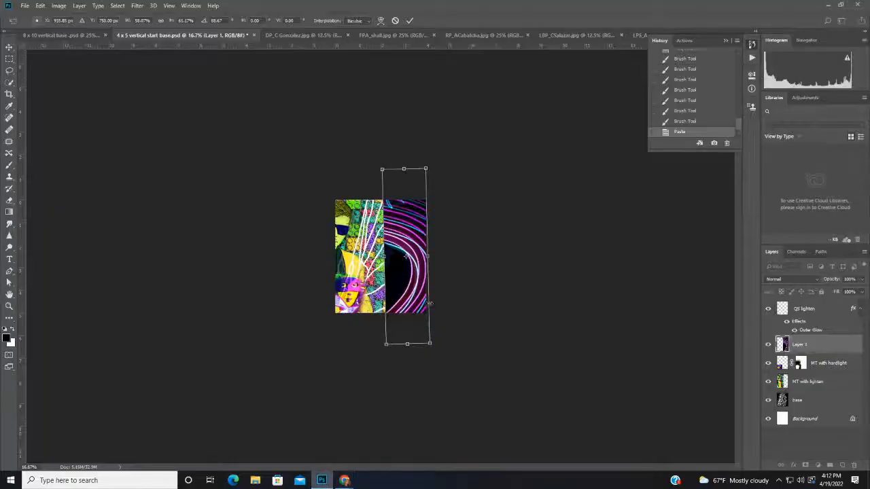
Stretch the pasted light trails to about 94% by 65% and shift them down so they cover the canvas's right half
{"action": "mouse_move", "coordinate": [412, 232]}
{"action": "left_mouse_down"}
{"action": "mouse_move", "coordinate": [431, 251]}
{"action": "mouse_move", "coordinate": [428, 237]}
{"action": "left_mouse_up"}
{"action": "left_click_drag", "start_coordinate": [387, 370], "coordinate": [387, 465]}
{"action": "left_click_drag", "start_coordinate": [406, 273], "coordinate": [406, 291]}
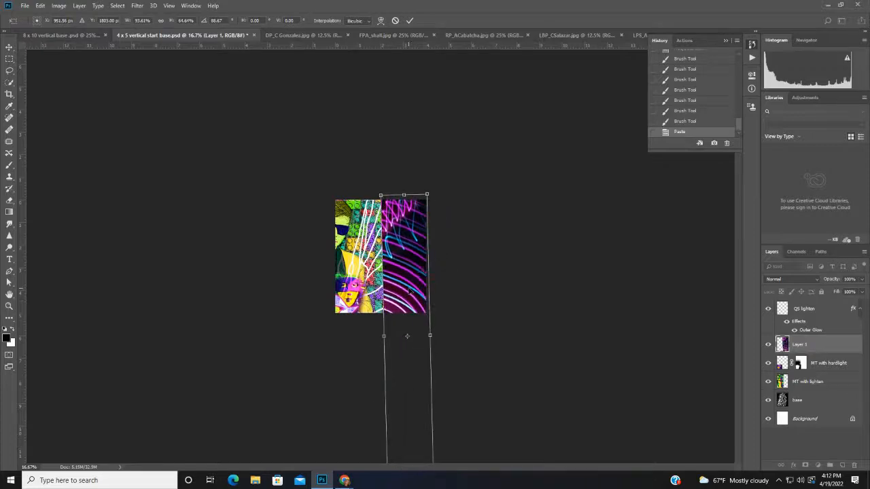
{"action": "left_click", "coordinate": [409, 21]}
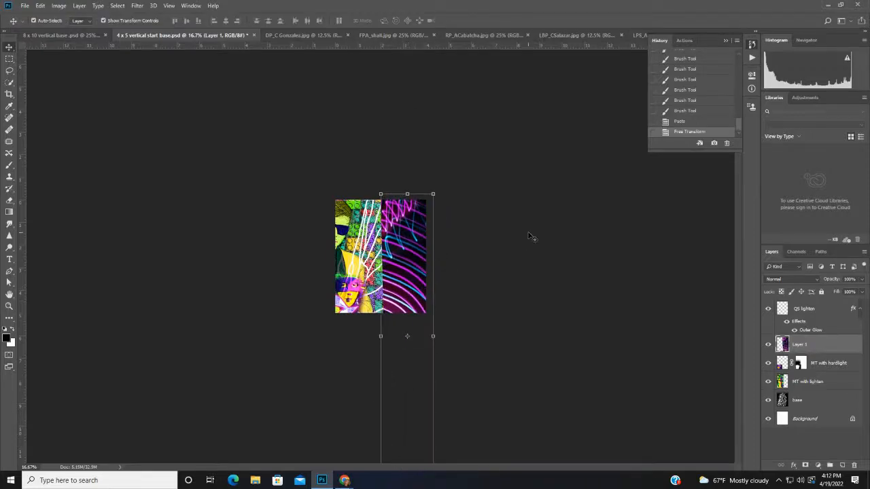
Set the light trails layer's blend mode to Lighten and shift the layer slightly right so its edge crosses the wing
{"action": "key", "text": "ctrl+plus"}
{"action": "key", "text": "ctrl+plus"}
{"action": "key", "text": "ctrl+plus"}
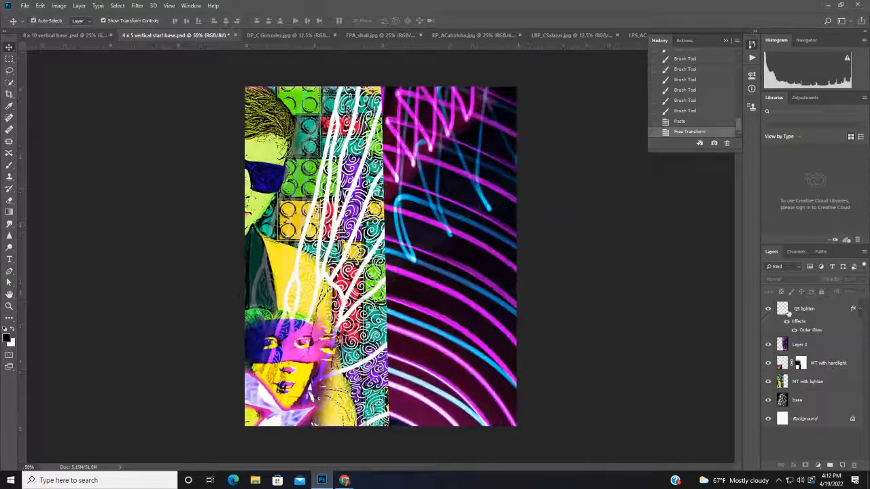
{"action": "left_click", "coordinate": [784, 344]}
{"action": "left_click", "coordinate": [788, 280]}
{"action": "left_click", "coordinate": [777, 123]}
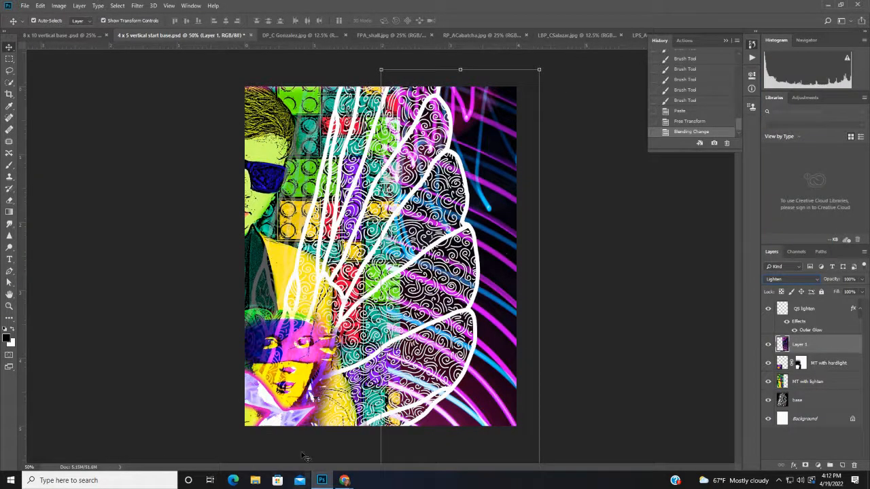
{"action": "left_click_drag", "start_coordinate": [486, 407], "coordinate": [501, 407]}
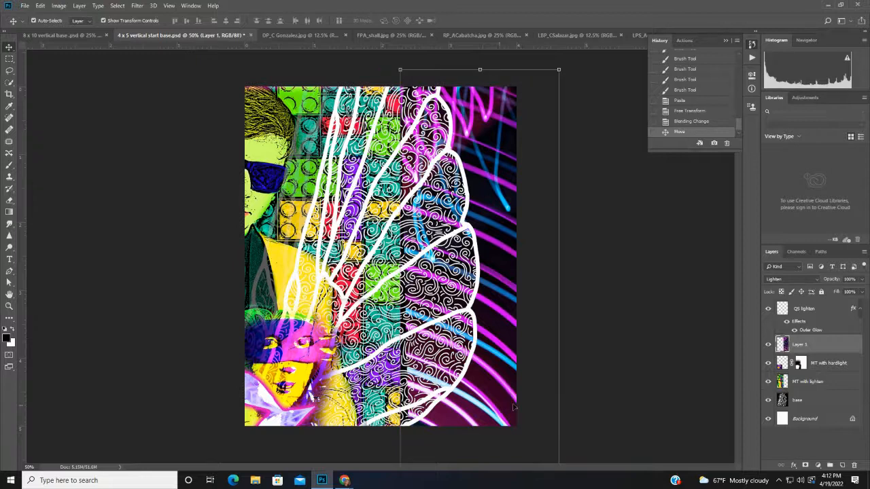
Add a pink outside Stroke effect in Normal mode at 100% opacity to the light trails layer
{"action": "double_click", "coordinate": [850, 350]}
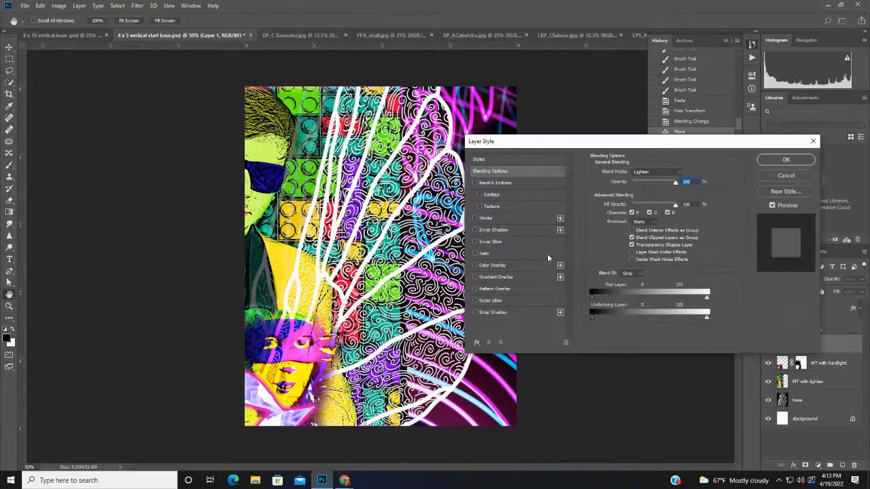
{"action": "left_click", "coordinate": [485, 219]}
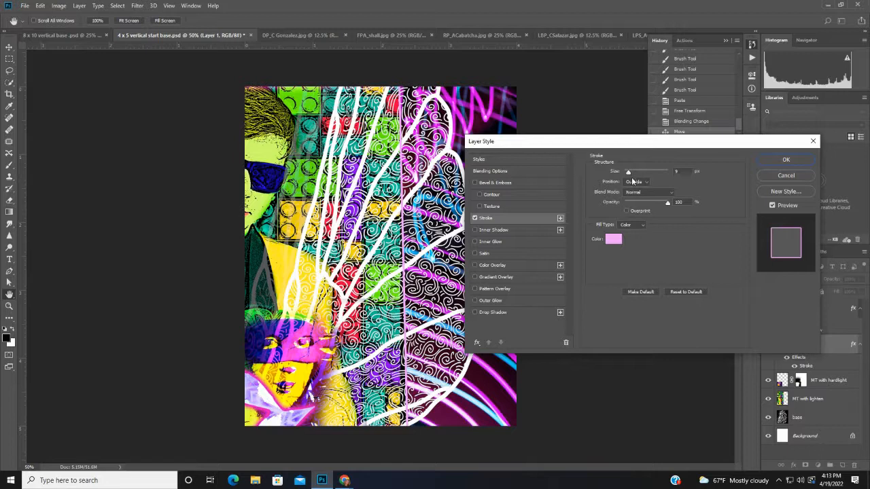
{"action": "left_click_drag", "start_coordinate": [629, 174], "coordinate": [629, 174]}
{"action": "left_click", "coordinate": [786, 159]}
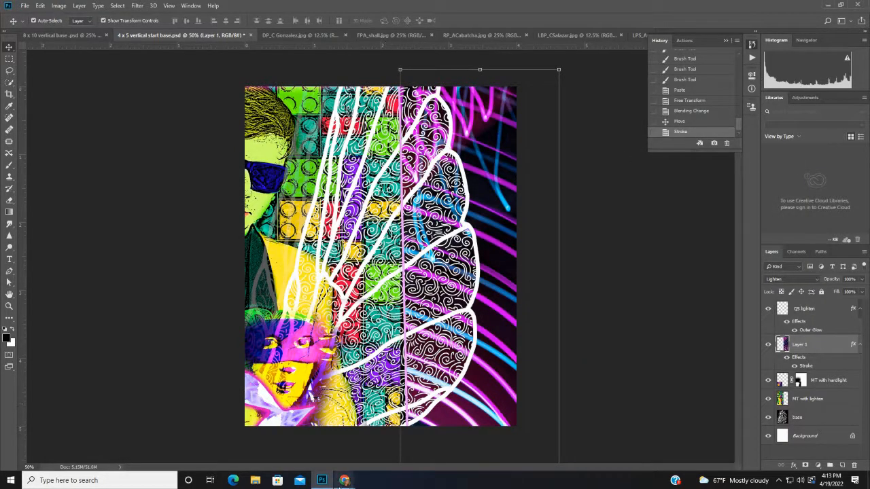
Consult the wing example in the project directions, return to Photoshop, and rotate the light trails by about -2.5 degrees
{"action": "mouse_move", "coordinate": [345, 481]}
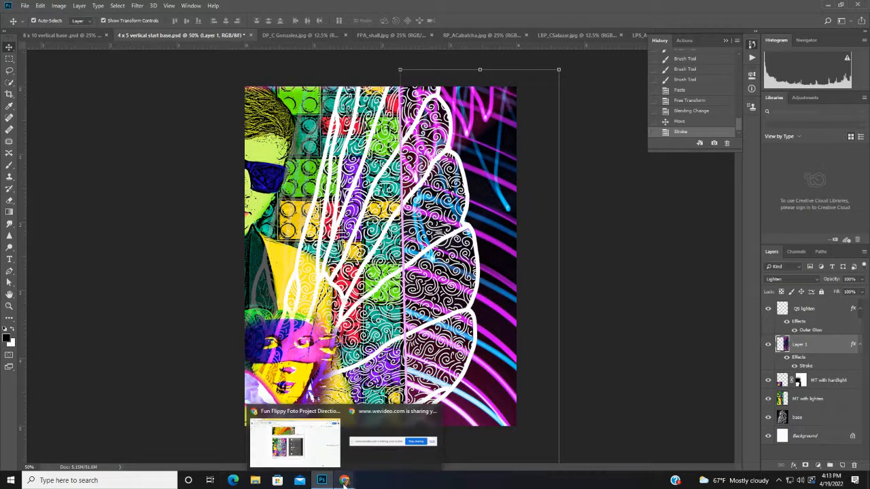
{"action": "left_click", "coordinate": [295, 441]}
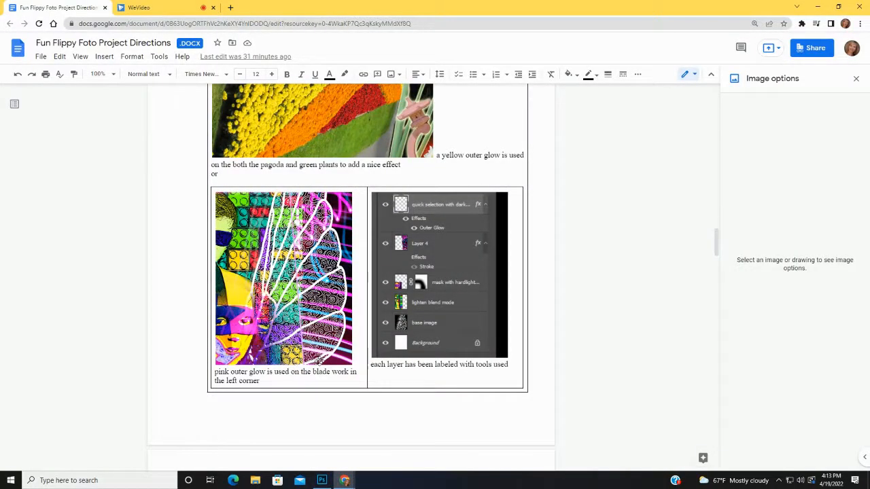
{"action": "left_click", "coordinate": [322, 481]}
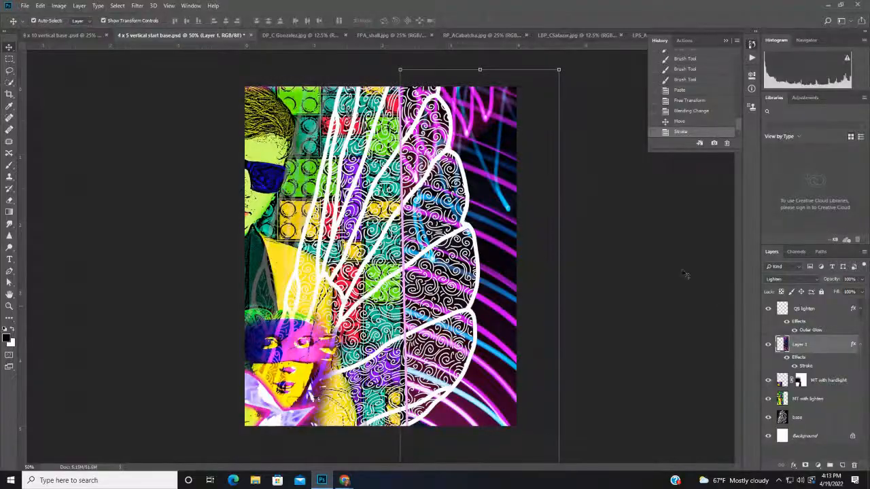
{"action": "left_click_drag", "start_coordinate": [401, 62], "coordinate": [382, 63]}
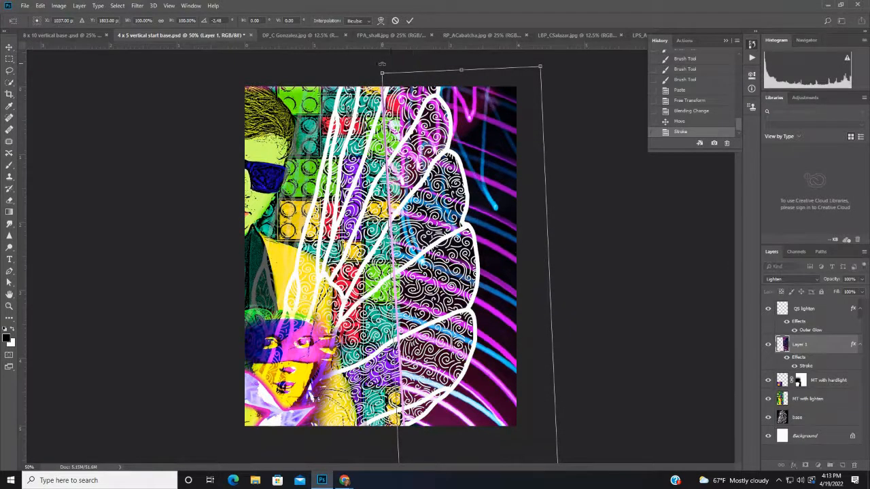
{"action": "left_click", "coordinate": [411, 20]}
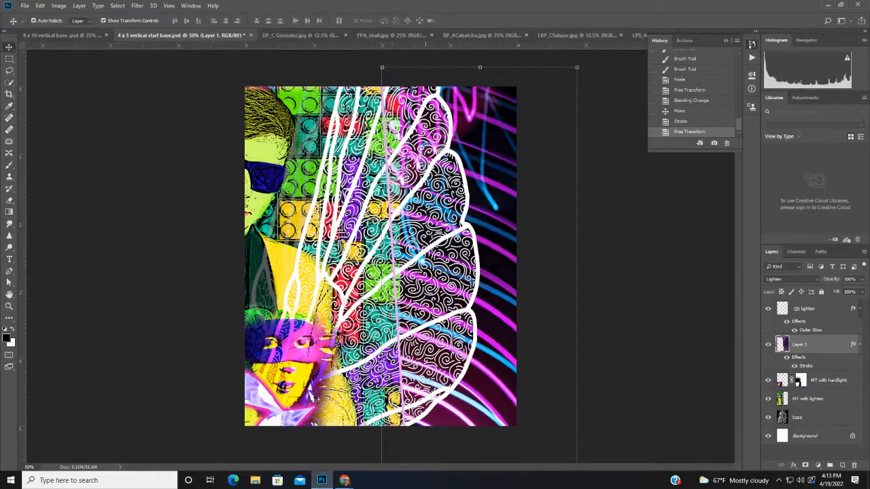
Read Step Three of the project directions on merging and mirroring the image, and return to Photoshop
{"action": "mouse_move", "coordinate": [344, 480]}
{"action": "left_click", "coordinate": [294, 445]}
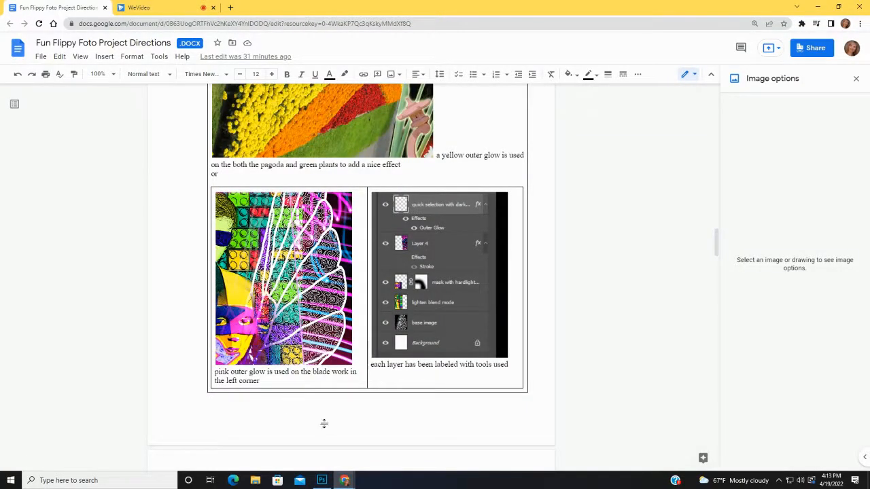
{"action": "scroll", "coordinate": [335, 378], "scroll_direction": "down", "scroll_amount": 5}
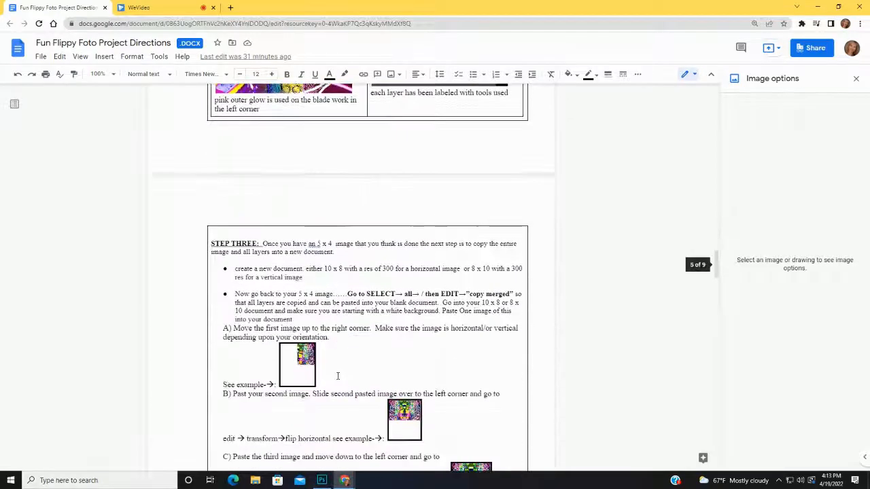
{"action": "scroll", "coordinate": [337, 376], "scroll_direction": "down", "scroll_amount": 1}
{"action": "scroll", "coordinate": [351, 350], "scroll_direction": "down", "scroll_amount": 2}
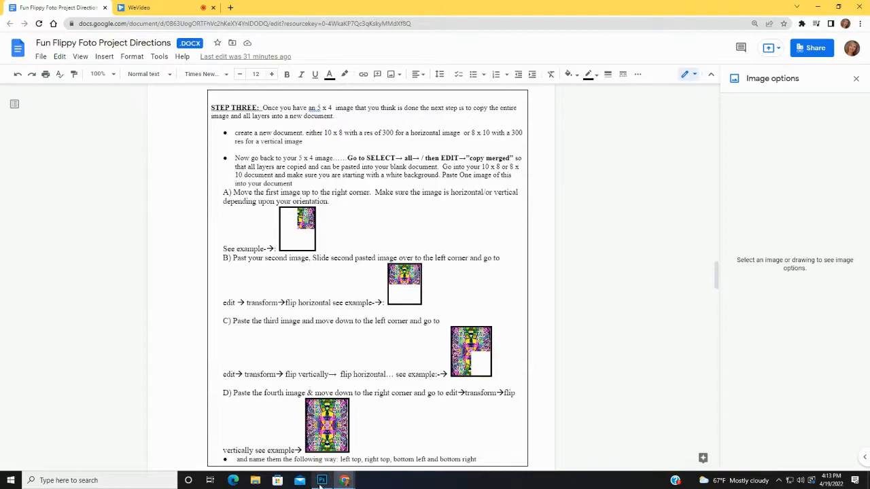
{"action": "left_click", "coordinate": [360, 428]}
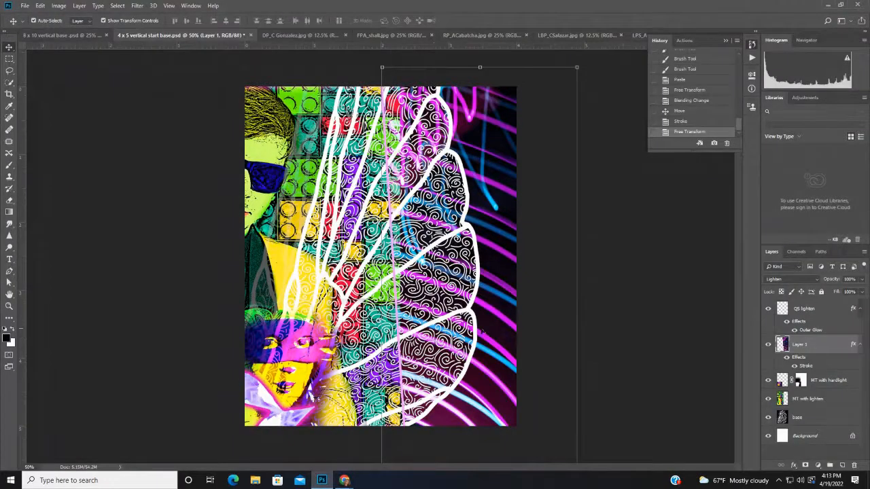
Select the entire canvas of the 4 x 5 vertical start base document and copy all its layers merged
{"action": "left_click", "coordinate": [44, 36]}
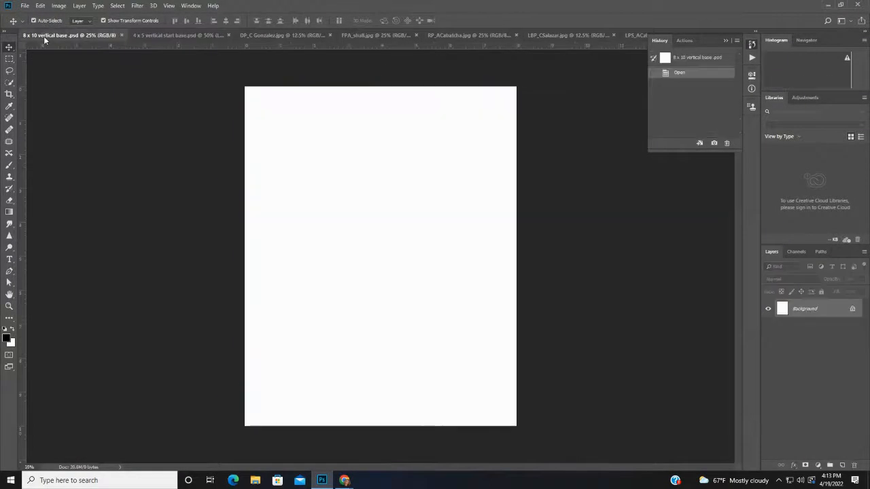
{"action": "left_click", "coordinate": [163, 34]}
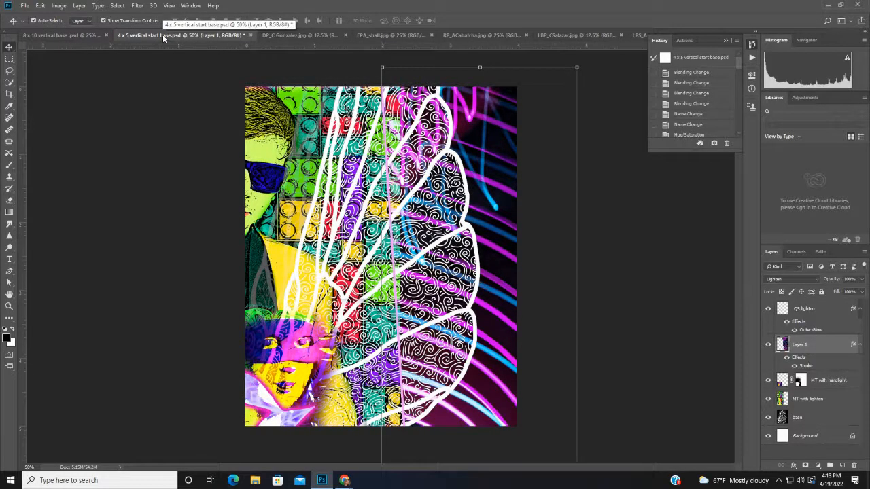
{"action": "left_click", "coordinate": [118, 6]}
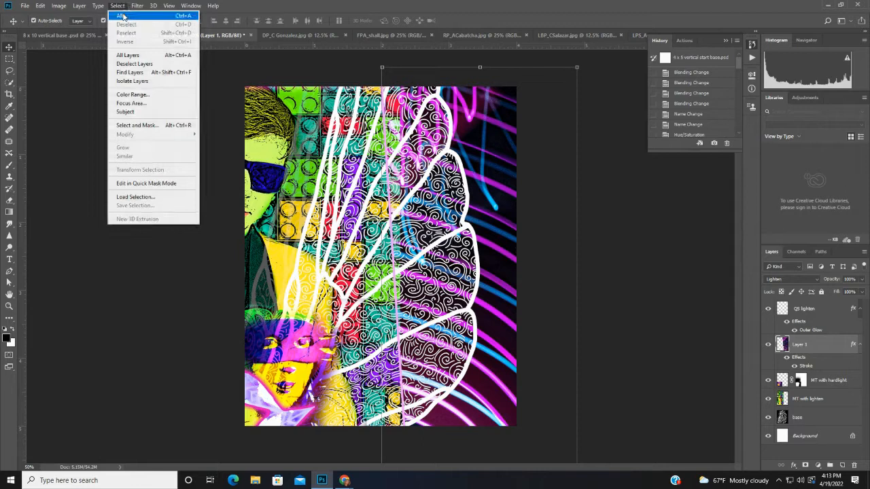
{"action": "left_click", "coordinate": [123, 15]}
{"action": "left_click", "coordinate": [41, 6]}
{"action": "left_click", "coordinate": [61, 79]}
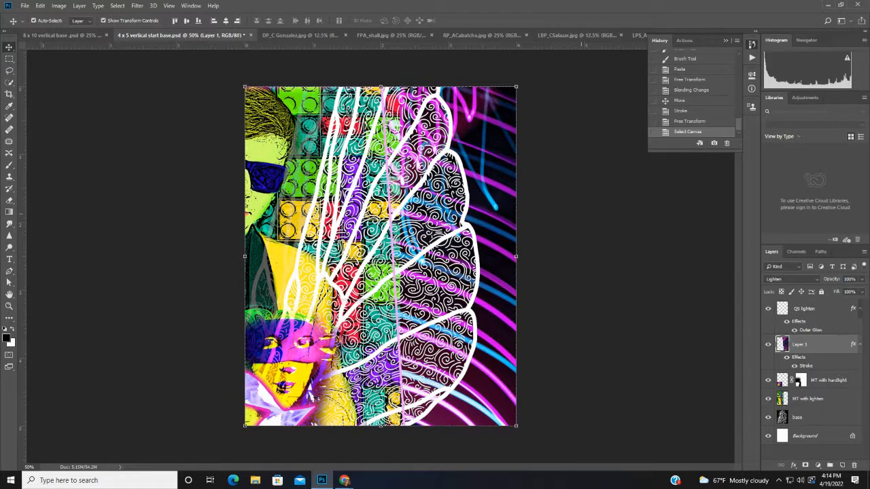
Paste the merged image into the 8 x 10 vertical base document and place it in the page's upper-right quarter
{"action": "left_click", "coordinate": [38, 33]}
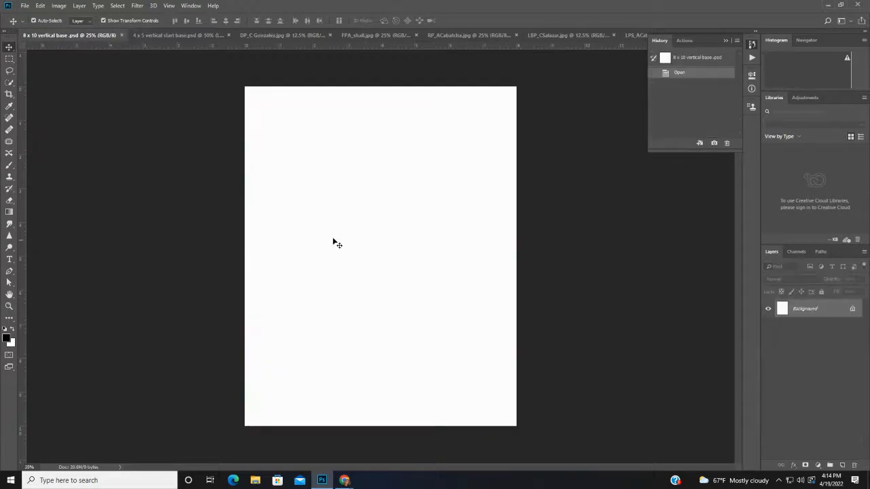
{"action": "left_click", "coordinate": [41, 7]}
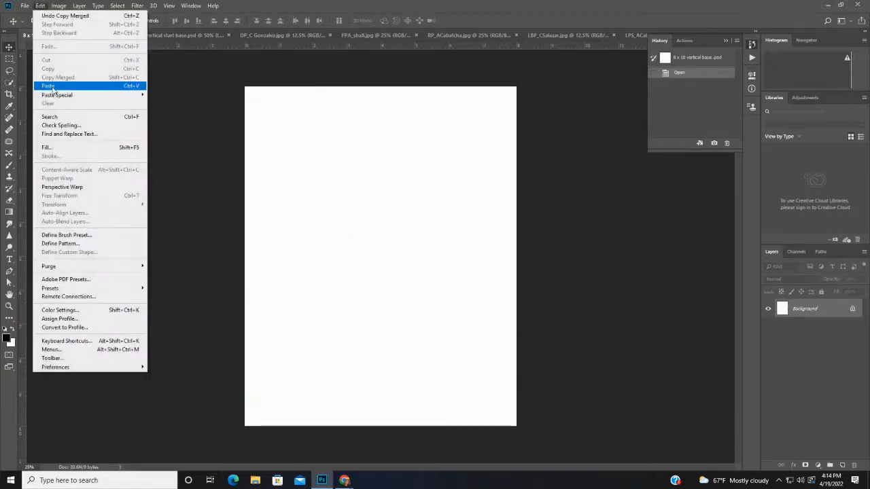
{"action": "left_click", "coordinate": [52, 87]}
{"action": "left_click_drag", "start_coordinate": [399, 284], "coordinate": [468, 199]}
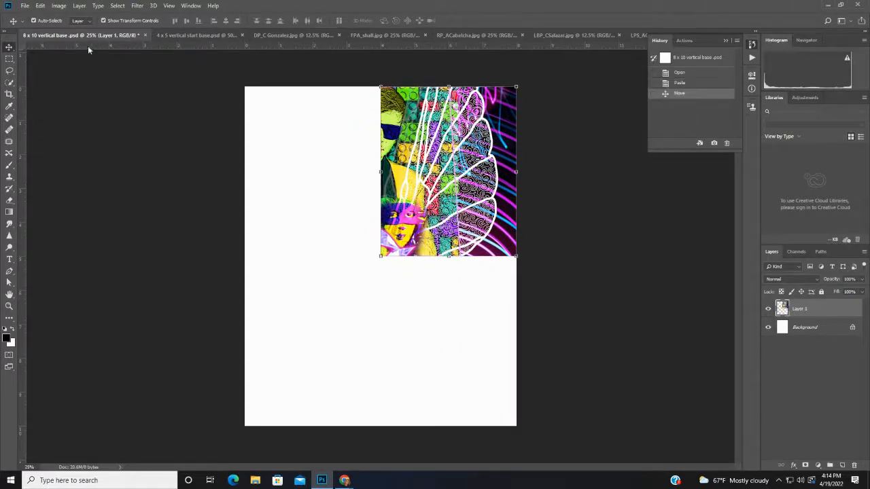
Paste a second copy of the merged image, place it in the page's upper-left quarter and flip it horizontally
{"action": "left_click", "coordinate": [40, 5]}
{"action": "left_click", "coordinate": [58, 86]}
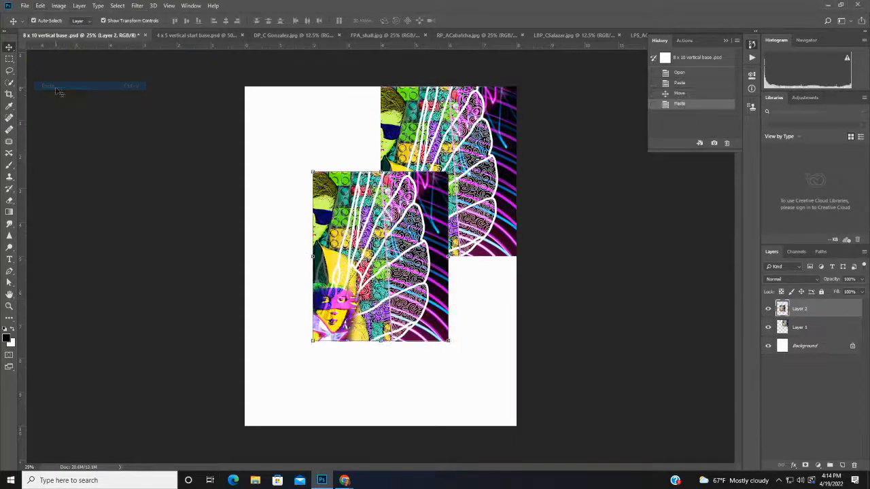
{"action": "left_click_drag", "start_coordinate": [431, 297], "coordinate": [364, 213]}
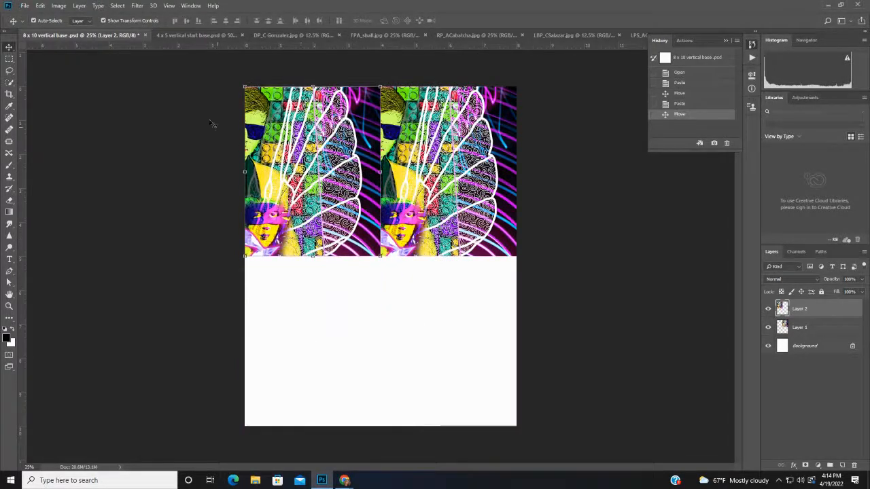
{"action": "left_click", "coordinate": [42, 6]}
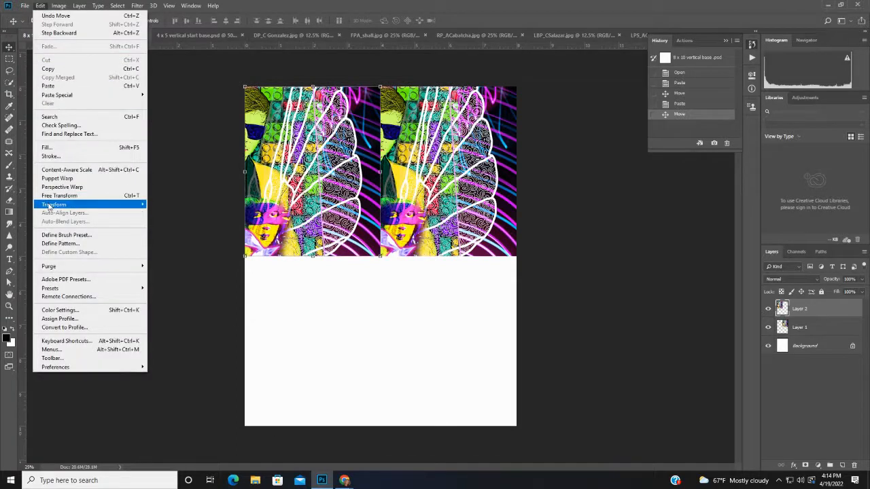
{"action": "mouse_move", "coordinate": [49, 206]}
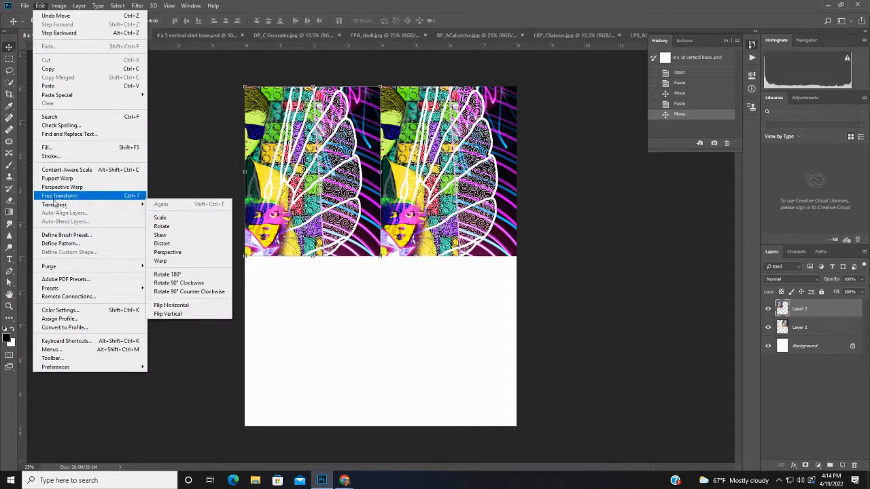
{"action": "left_click", "coordinate": [189, 306]}
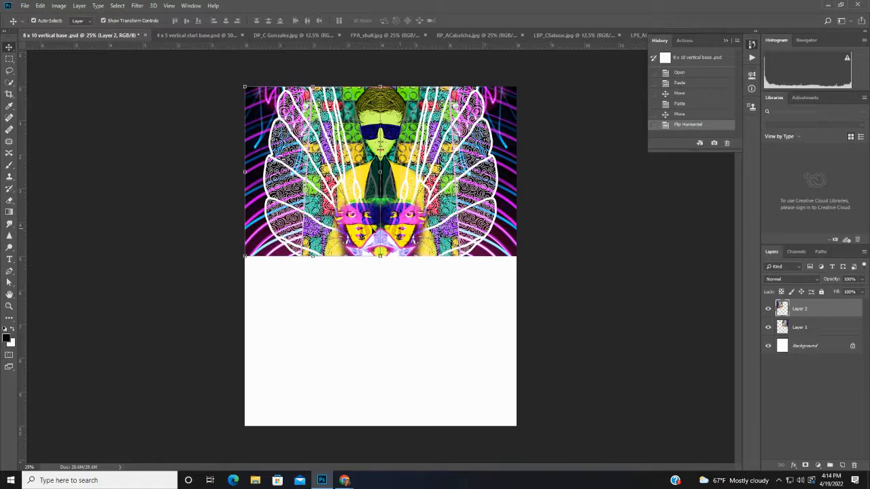
Check how to place and flip the third copy in the project directions and return to Photoshop
{"action": "mouse_move", "coordinate": [343, 483]}
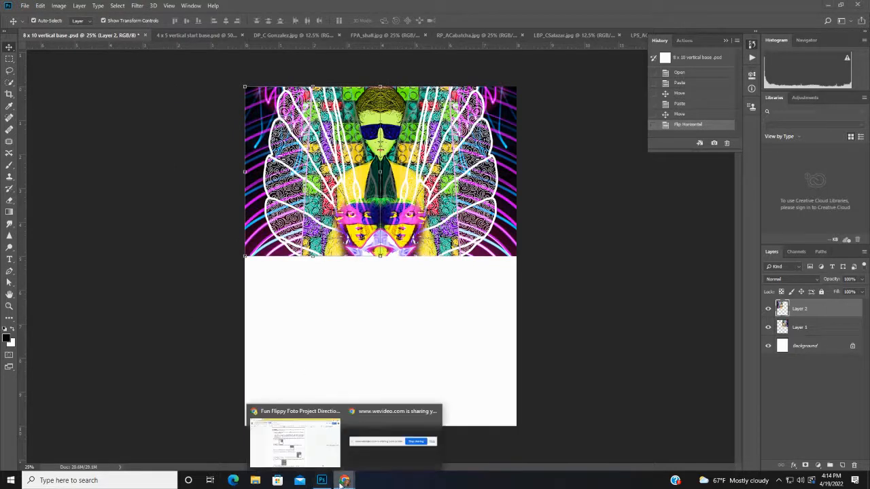
{"action": "left_click", "coordinate": [295, 442]}
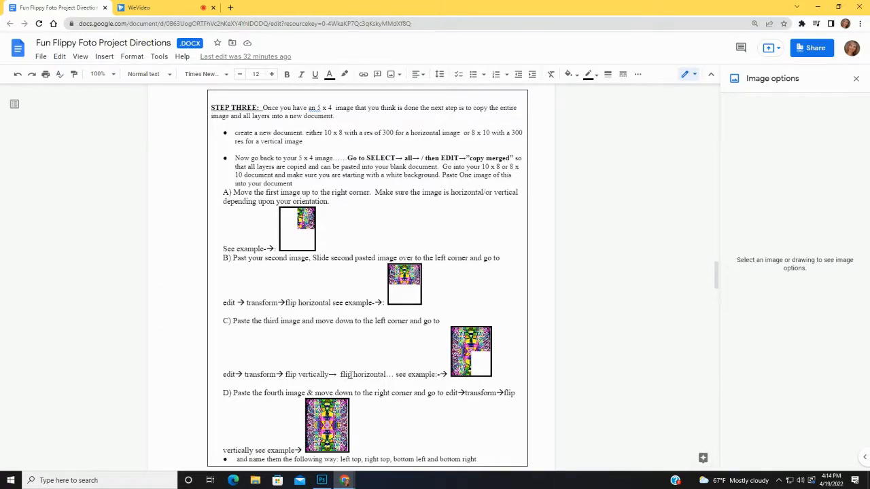
{"action": "left_click", "coordinate": [321, 481]}
Paste a third copy of the merged image and place it in the page's lower-left quarter
{"action": "left_click", "coordinate": [40, 5]}
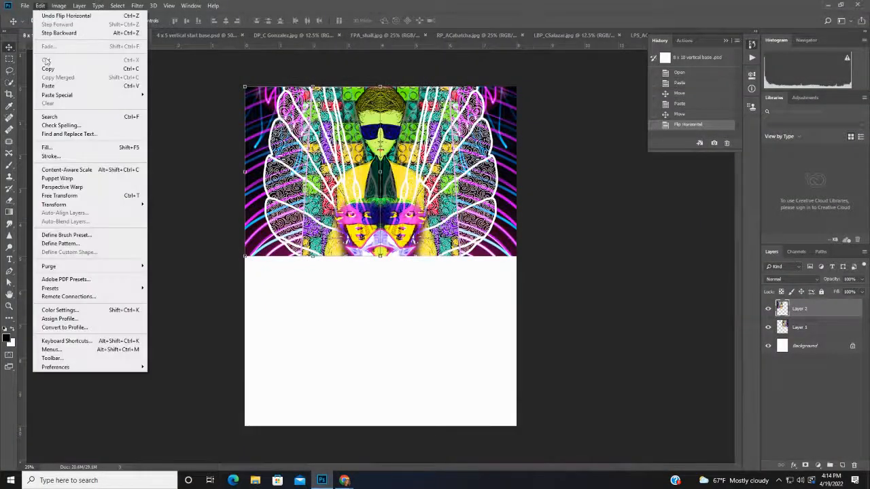
{"action": "left_click", "coordinate": [58, 88]}
{"action": "left_click_drag", "start_coordinate": [427, 246], "coordinate": [362, 330]}
Flip the lower-left copy vertically and horizontally so it mirrors the image above it
{"action": "left_click", "coordinate": [41, 6]}
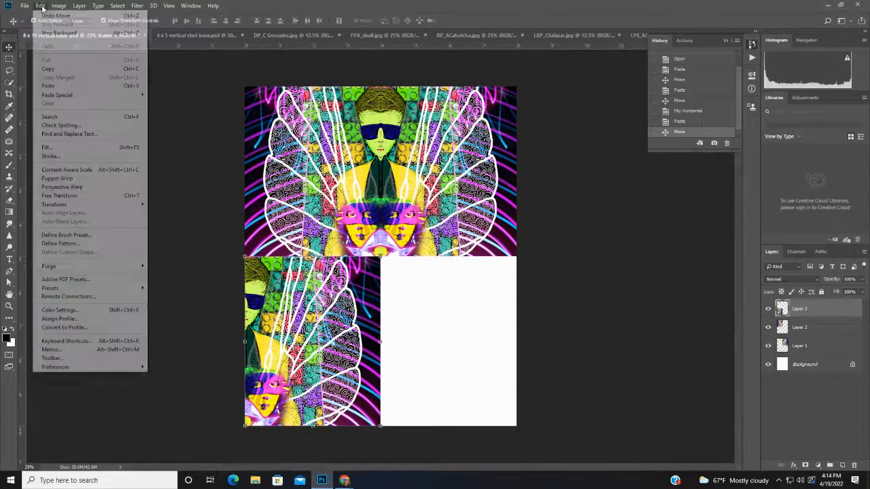
{"action": "mouse_move", "coordinate": [71, 208]}
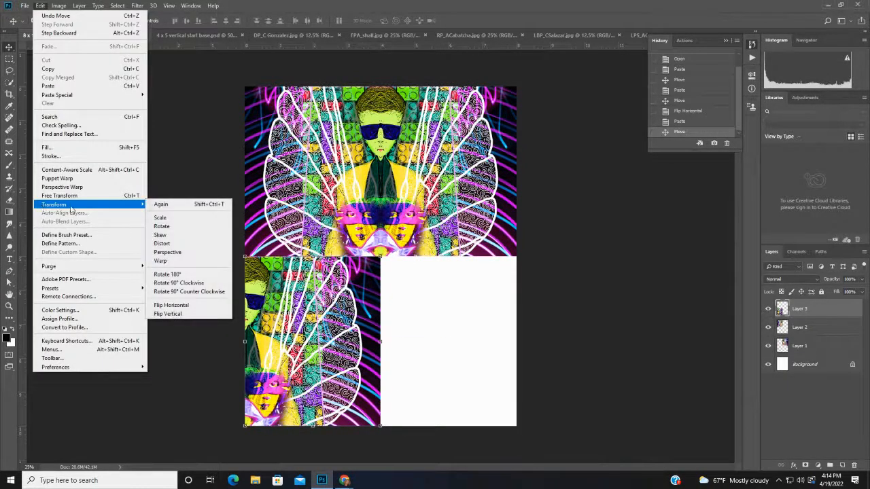
{"action": "left_click", "coordinate": [167, 314]}
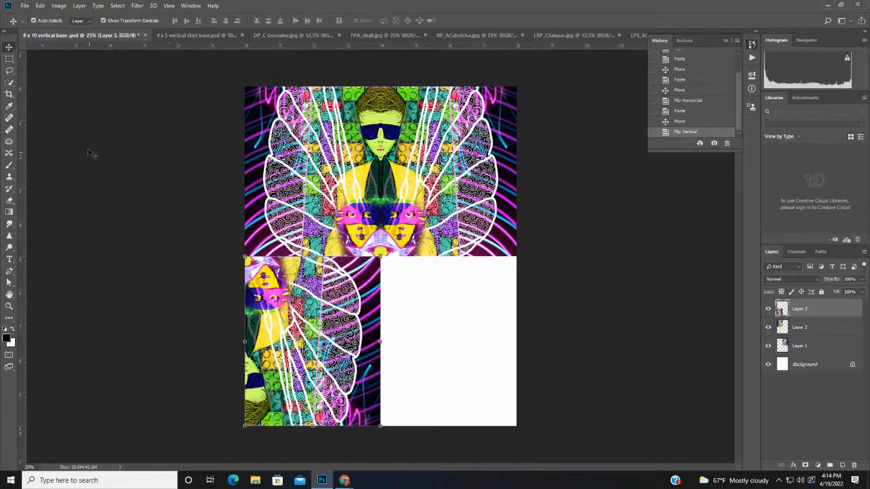
{"action": "left_click", "coordinate": [40, 6]}
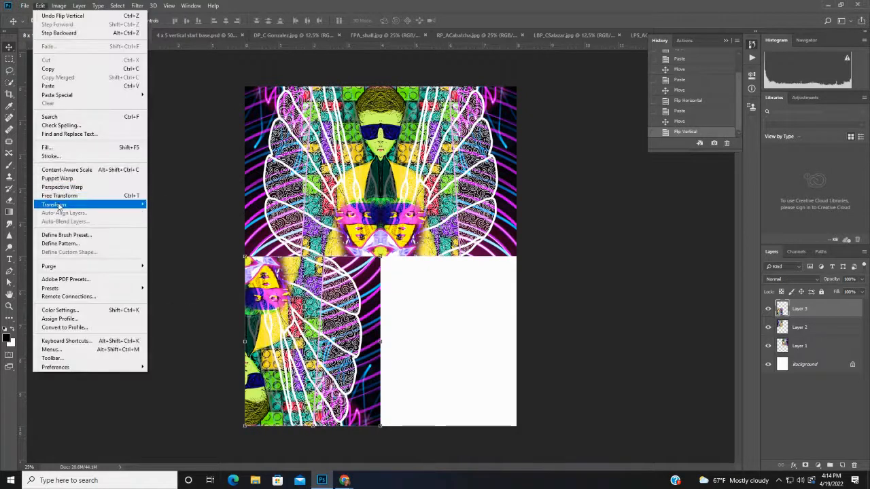
{"action": "mouse_move", "coordinate": [57, 206]}
{"action": "left_click", "coordinate": [183, 307]}
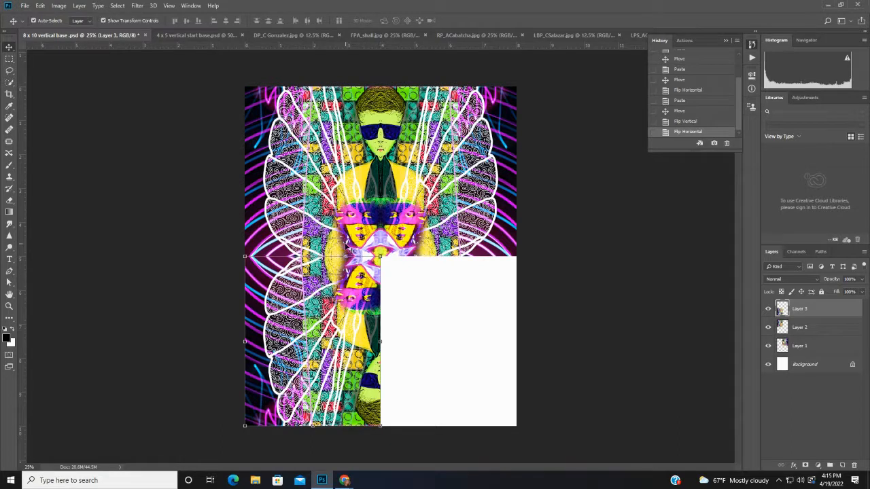
Paste a fourth copy of the merged image, place it in the lower-right quarter, flip it vertically and deselect it
{"action": "left_click", "coordinate": [41, 7]}
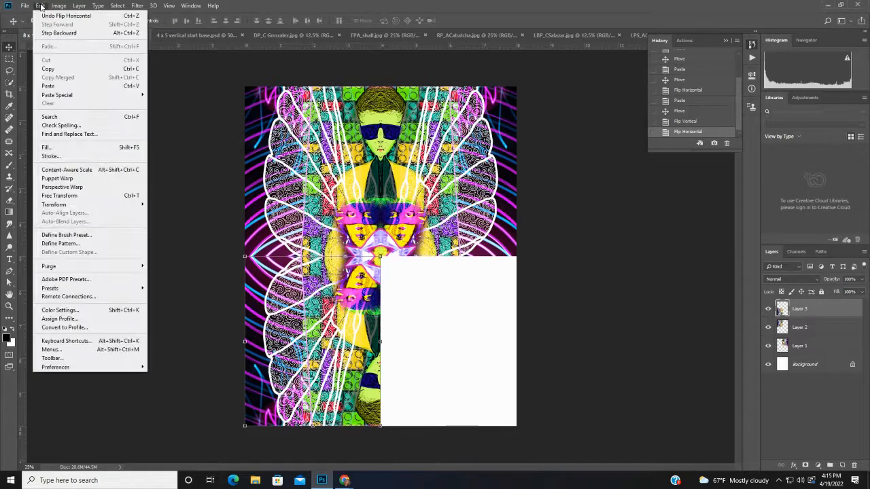
{"action": "left_click", "coordinate": [58, 86]}
{"action": "left_click_drag", "start_coordinate": [406, 282], "coordinate": [473, 349]}
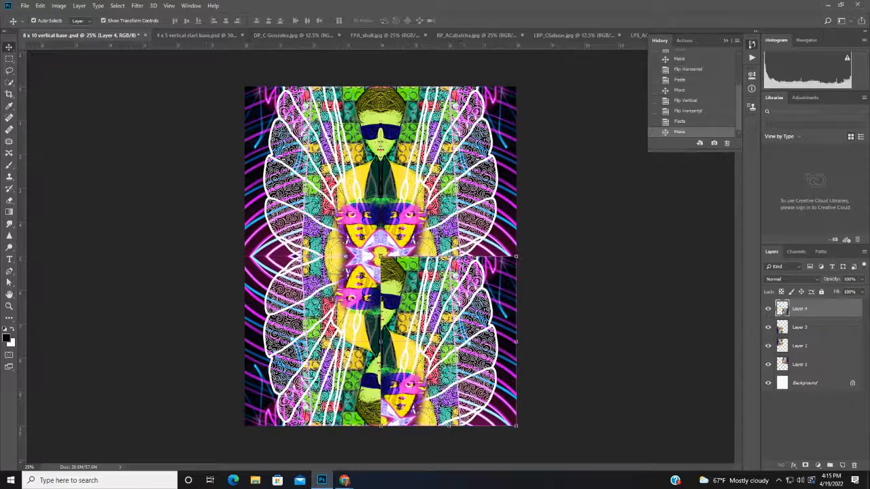
{"action": "left_click", "coordinate": [40, 7]}
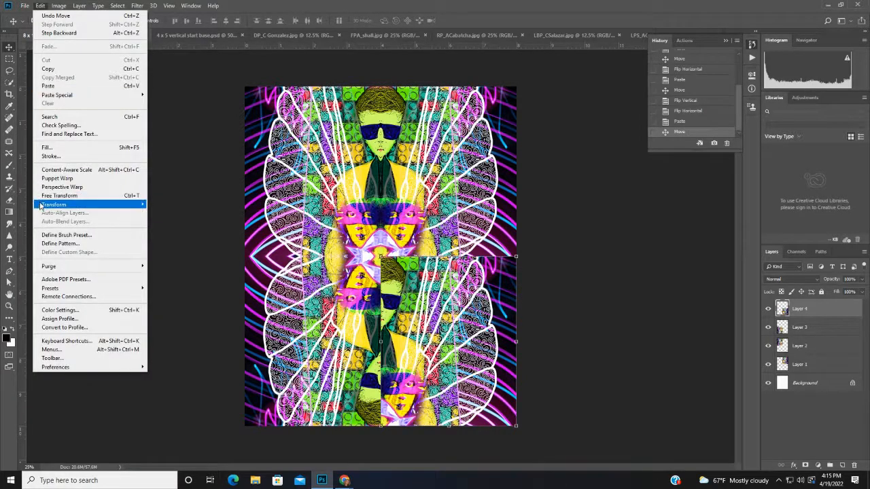
{"action": "mouse_move", "coordinate": [41, 204]}
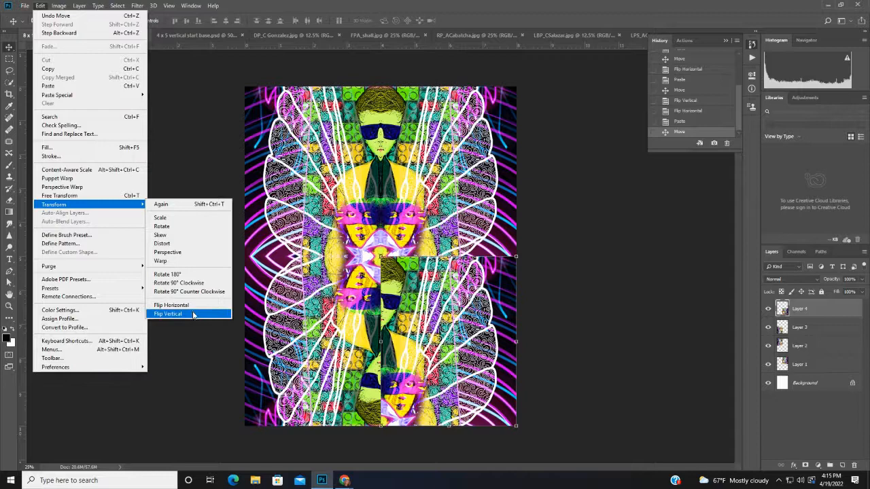
{"action": "left_click", "coordinate": [169, 314]}
{"action": "left_click", "coordinate": [600, 284]}
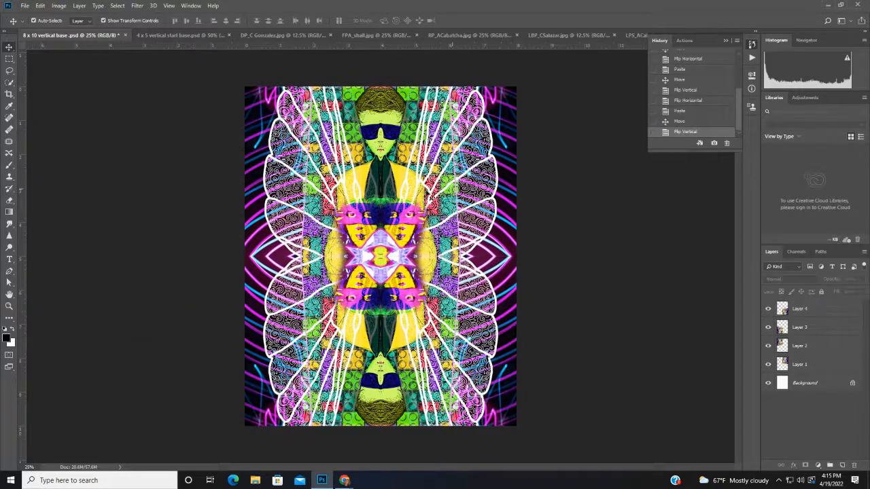
Nudge Layer 4 in small increments until its edges meet the neighbouring quarters at the page centre without a white gap
{"action": "key", "text": "ctrl+plus"}
{"action": "key", "text": "ctrl+plus"}
{"action": "key", "text": "ctrl+plus"}
{"action": "key", "text": "ctrl+plus"}
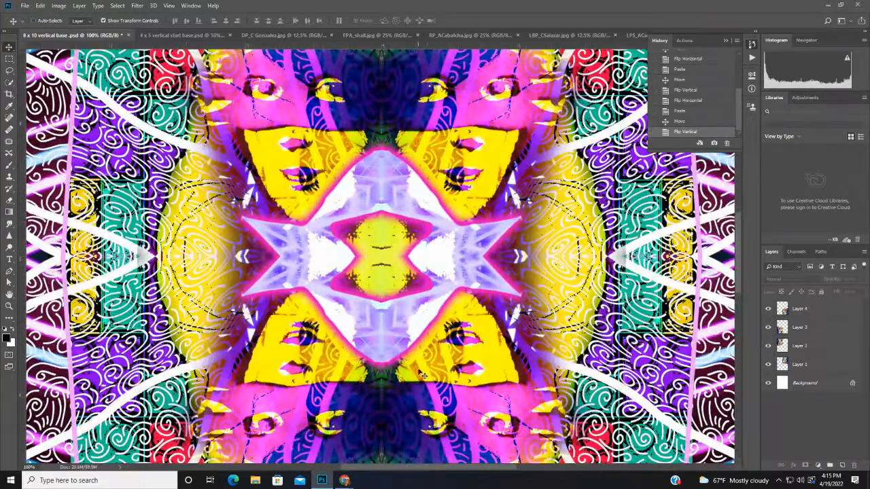
{"action": "key", "text": "ctrl+minus"}
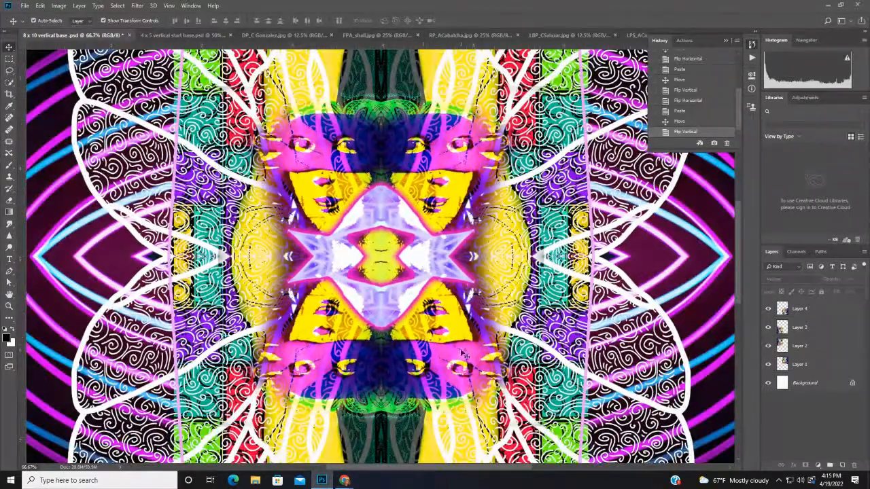
{"action": "left_click", "coordinate": [783, 309]}
{"action": "key", "text": "Right"}
{"action": "key", "text": "Right"}
{"action": "key", "text": "Right"}
{"action": "key", "text": "Right"}
{"action": "key", "text": "Down"}
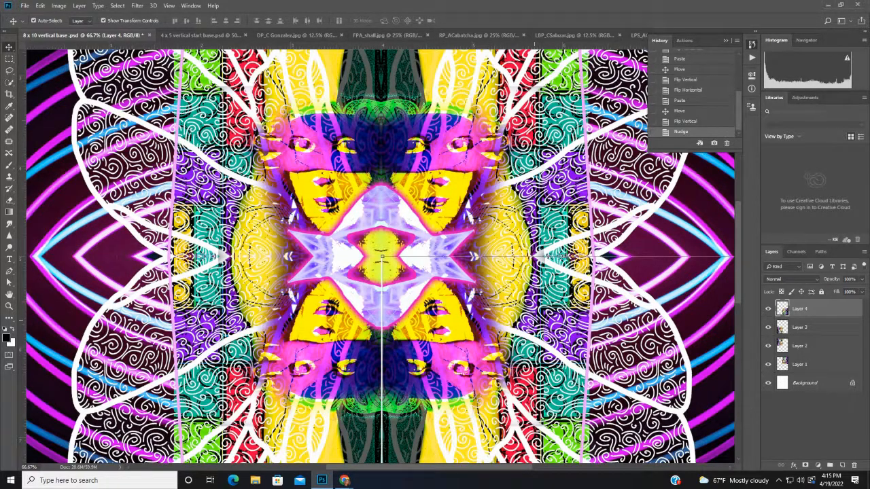
{"action": "key", "text": "Left"}
{"action": "key", "text": "Left"}
{"action": "key", "text": "Left"}
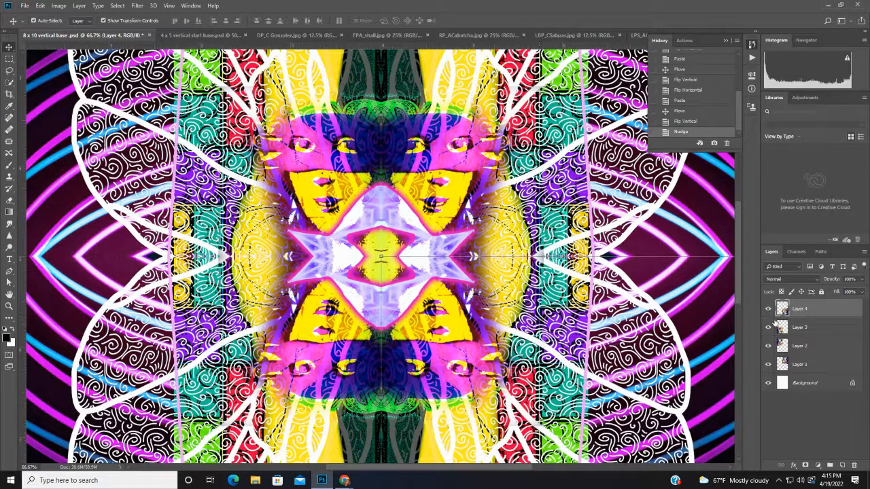
Select the other quarter layers in turn to check their alignment, ending on the Background layer
{"action": "left_click", "coordinate": [817, 330]}
{"action": "left_click", "coordinate": [809, 348]}
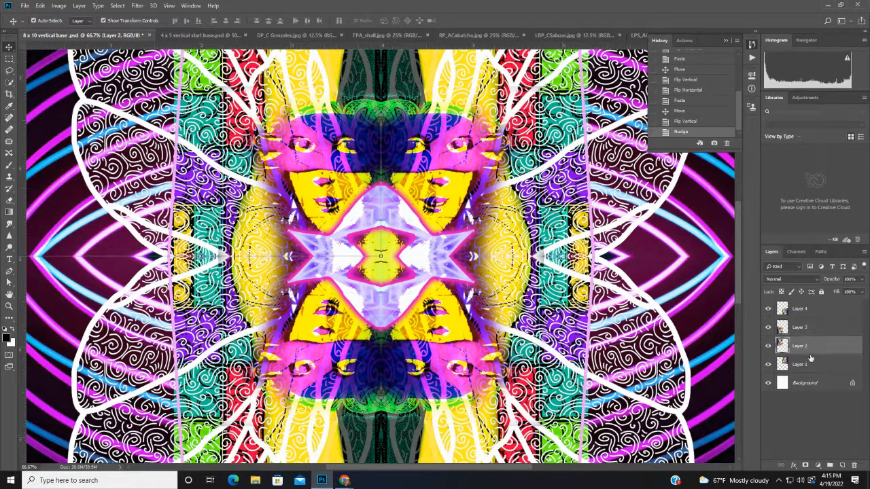
{"action": "left_click", "coordinate": [807, 382]}
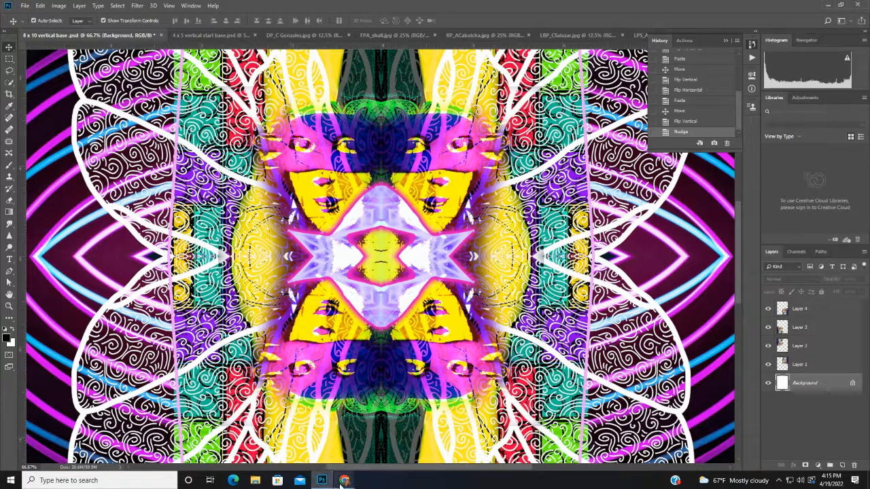
Switch to the project directions in Google Docs and review the layer naming, the alignment instructions and the final example images
{"action": "mouse_move", "coordinate": [341, 481]}
{"action": "left_click", "coordinate": [333, 418]}
{"action": "scroll", "coordinate": [346, 409], "scroll_direction": "down", "scroll_amount": 5}
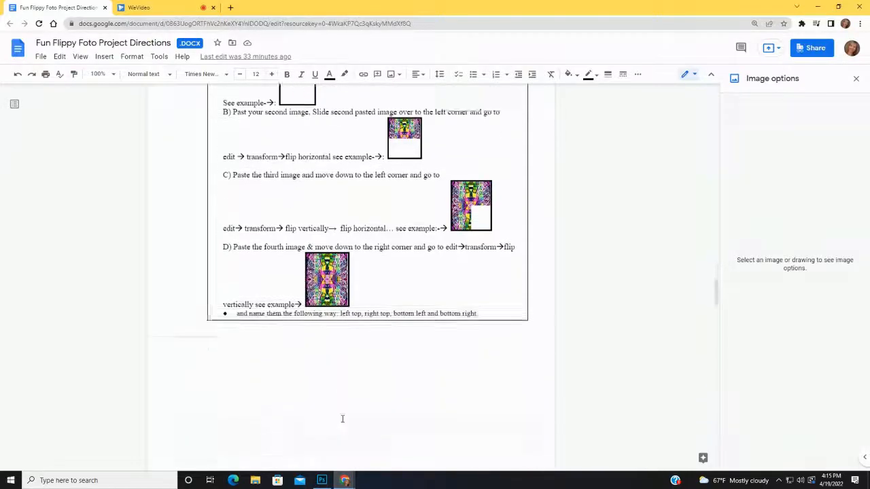
{"action": "scroll", "coordinate": [345, 410], "scroll_direction": "down", "scroll_amount": 2}
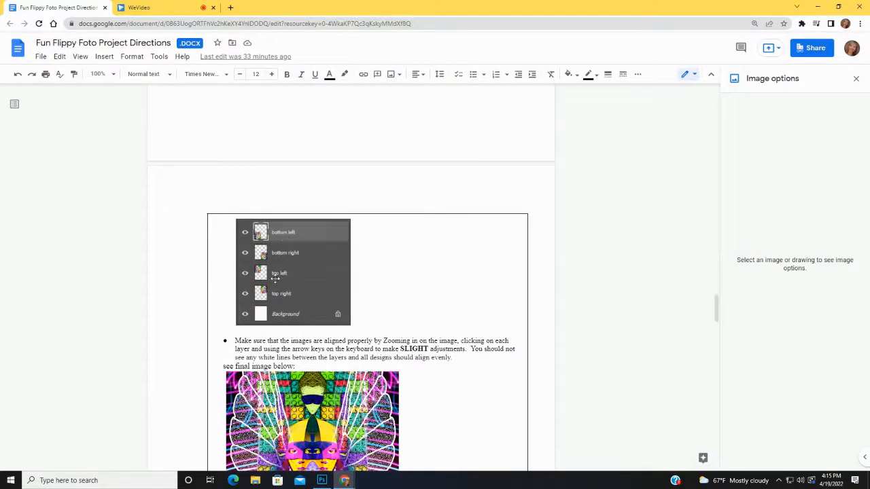
{"action": "scroll", "coordinate": [469, 404], "scroll_direction": "down", "scroll_amount": 3}
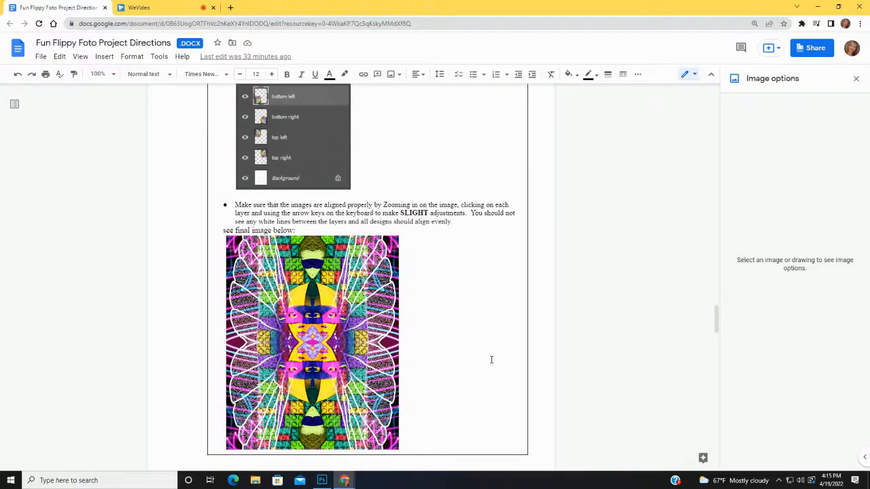
{"action": "scroll", "coordinate": [491, 359], "scroll_direction": "down", "scroll_amount": 10}
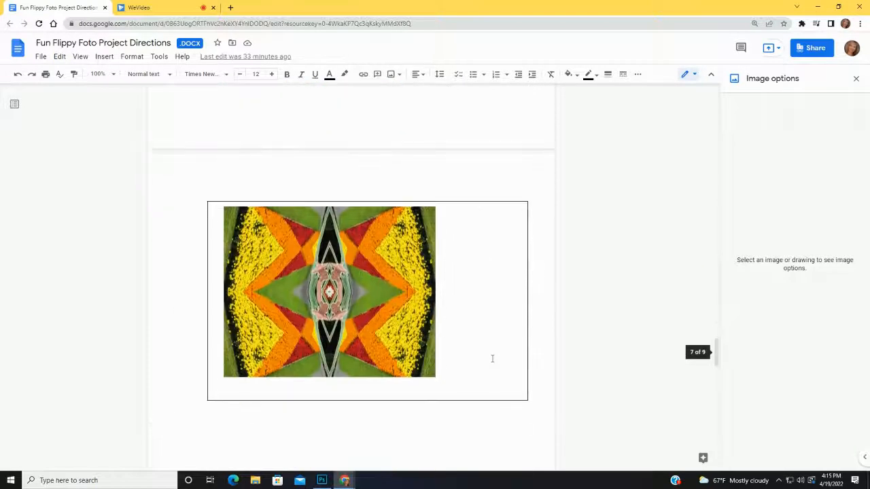
{"action": "mouse_move", "coordinate": [337, 485]}
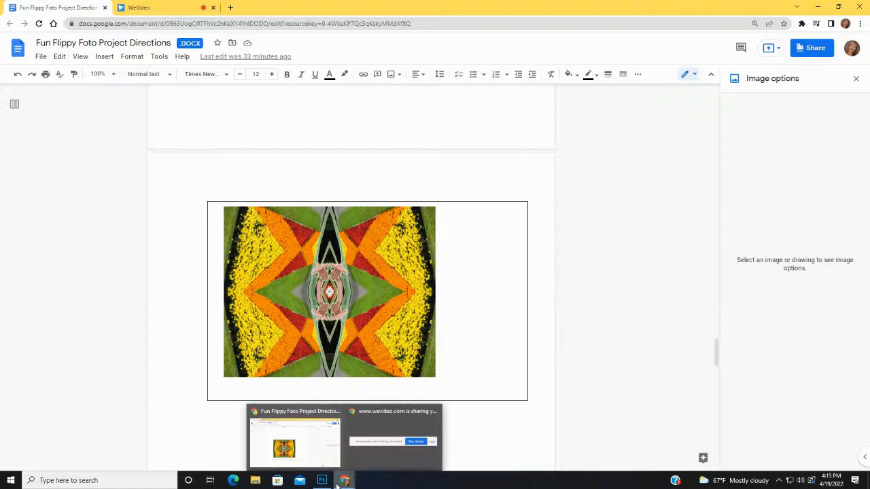
{"action": "left_click", "coordinate": [355, 475]}
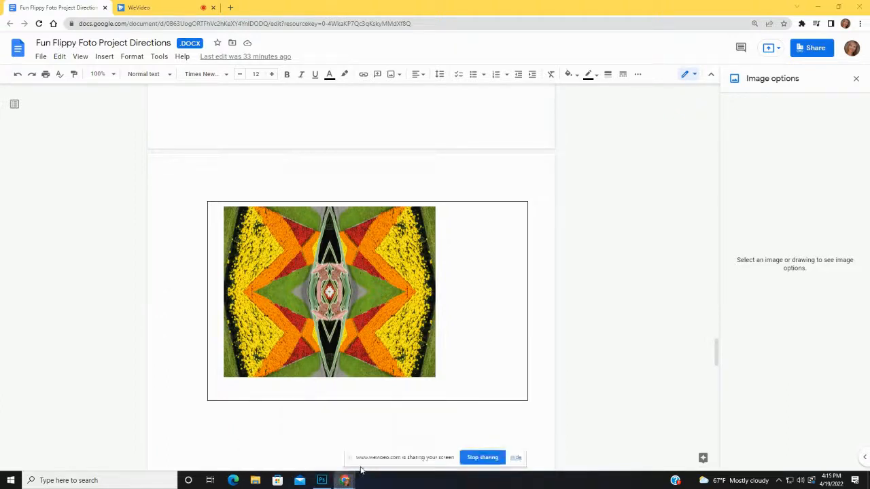